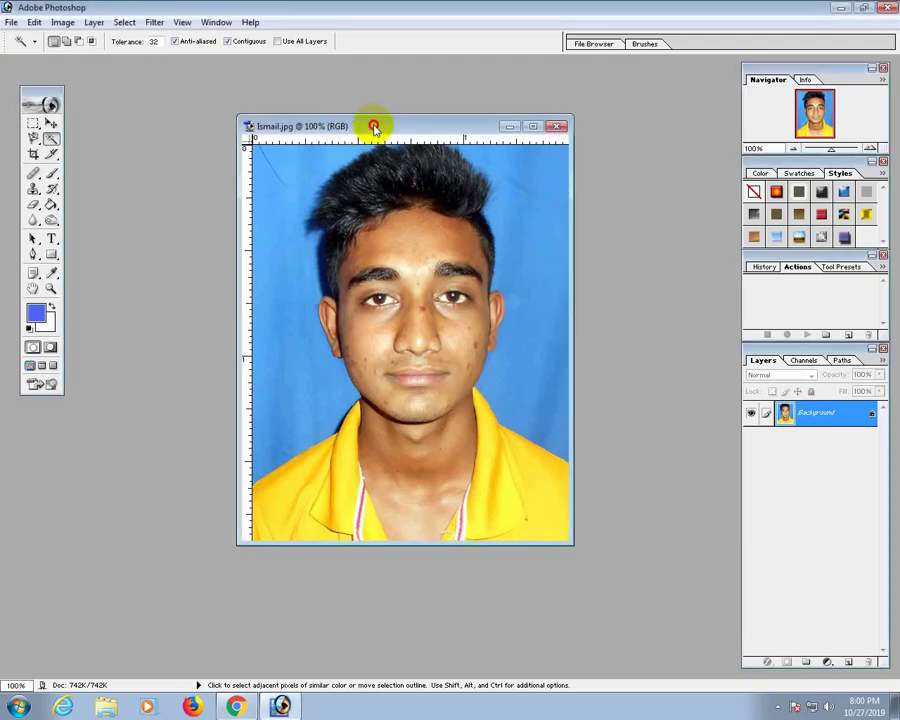
Reposition the portrait's document window within the workspace
{"action": "mouse_move", "coordinate": [366, 128]}
{"action": "left_mouse_down"}
{"action": "mouse_move", "coordinate": [367, 139]}
{"action": "mouse_move", "coordinate": [348, 150]}
{"action": "mouse_move", "coordinate": [324, 140]}
{"action": "mouse_move", "coordinate": [382, 142]}
{"action": "mouse_move", "coordinate": [356, 152]}
{"action": "mouse_move", "coordinate": [333, 141]}
{"action": "left_mouse_up"}
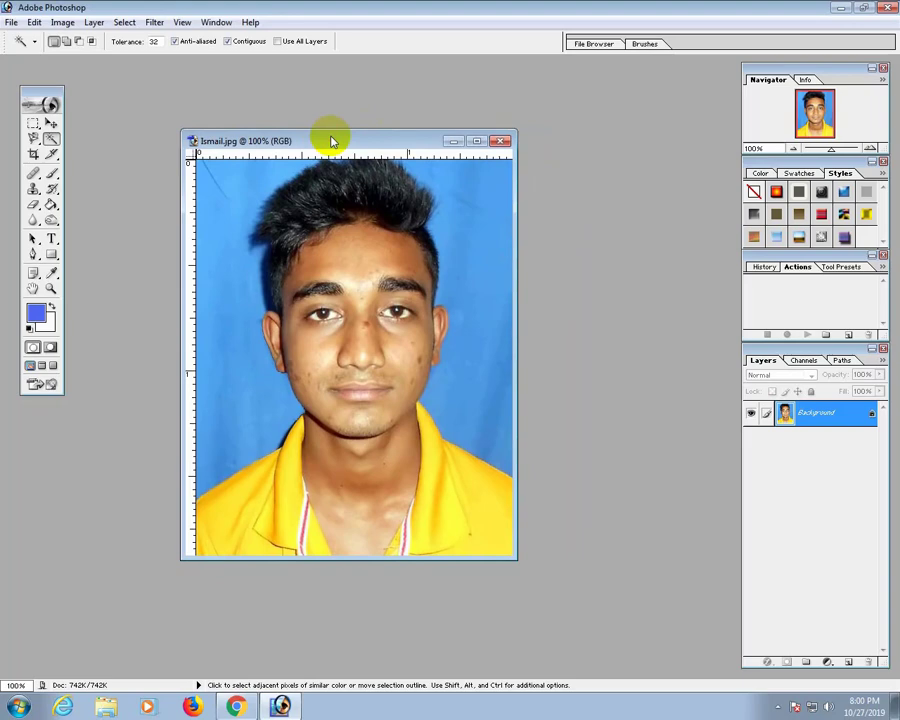
{"action": "left_click_drag", "start_coordinate": [333, 141], "coordinate": [360, 122]}
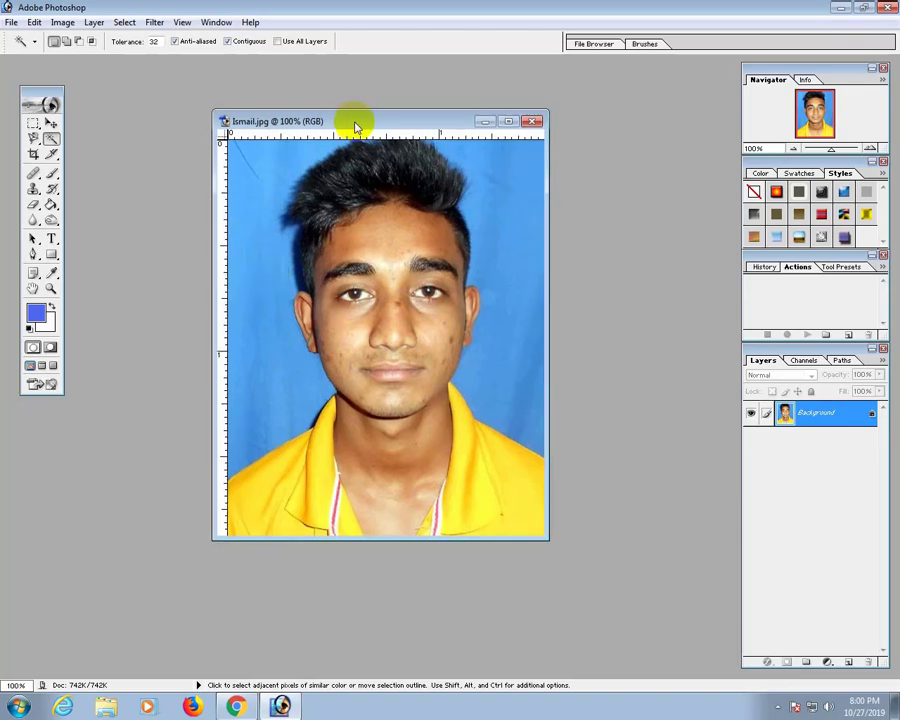
{"action": "left_click_drag", "start_coordinate": [350, 121], "coordinate": [326, 110]}
{"action": "left_click", "coordinate": [338, 268]}
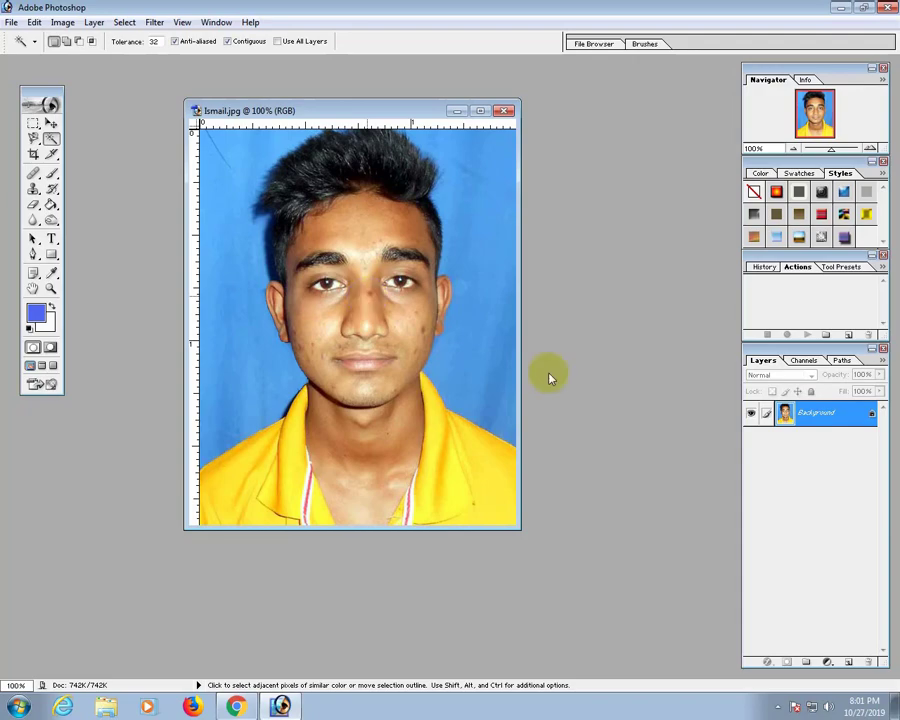
{"action": "left_click", "coordinate": [372, 110]}
{"action": "left_click_drag", "start_coordinate": [372, 110], "coordinate": [391, 119]}
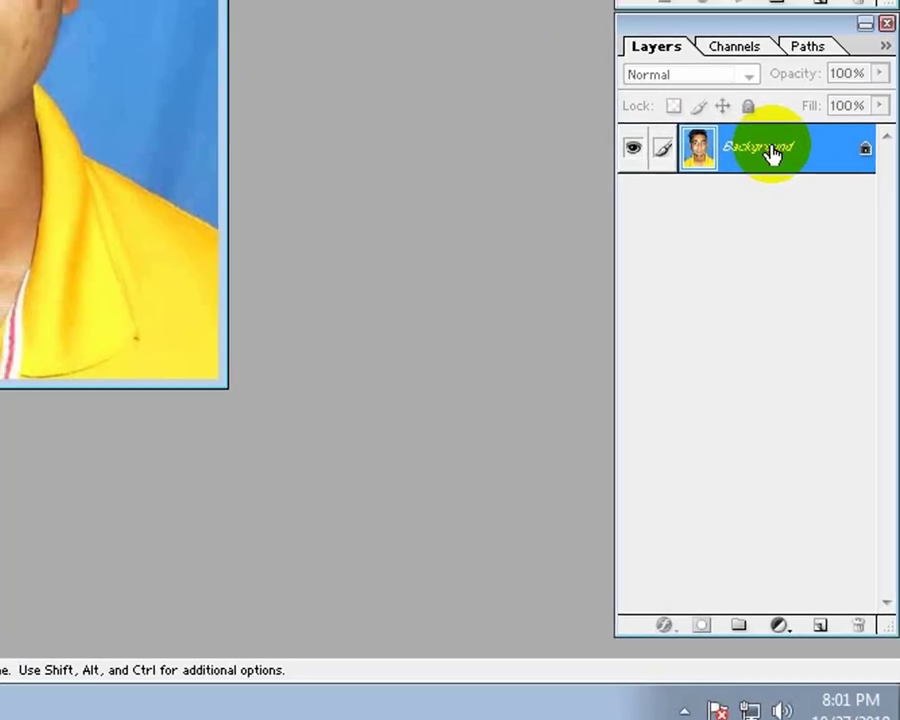
Convert the locked Background into an editable layer named Layer 0
{"action": "double_click", "coordinate": [752, 137]}
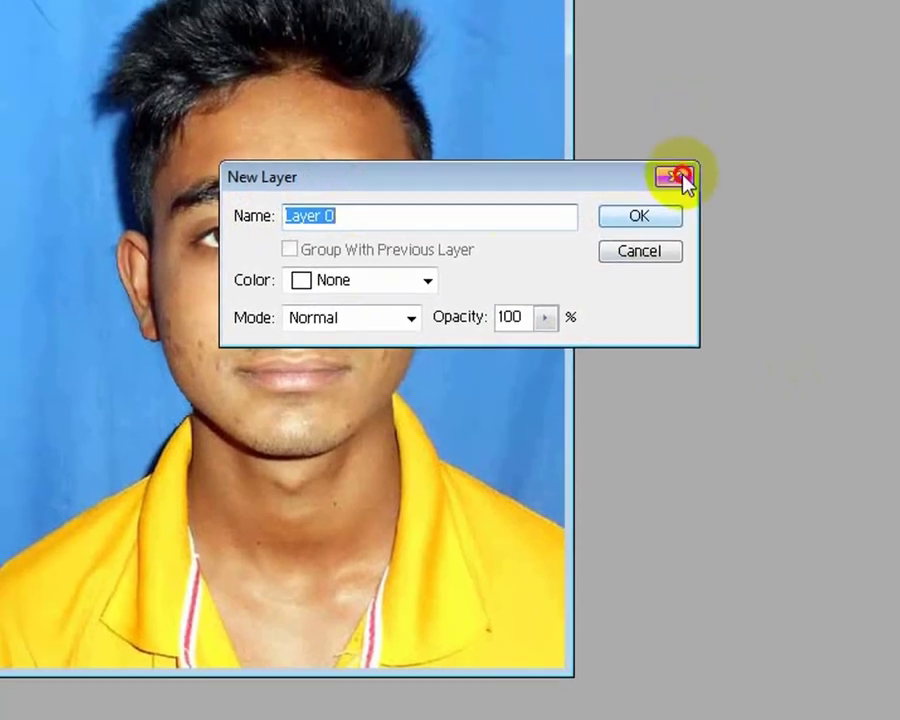
{"action": "left_click", "coordinate": [658, 137]}
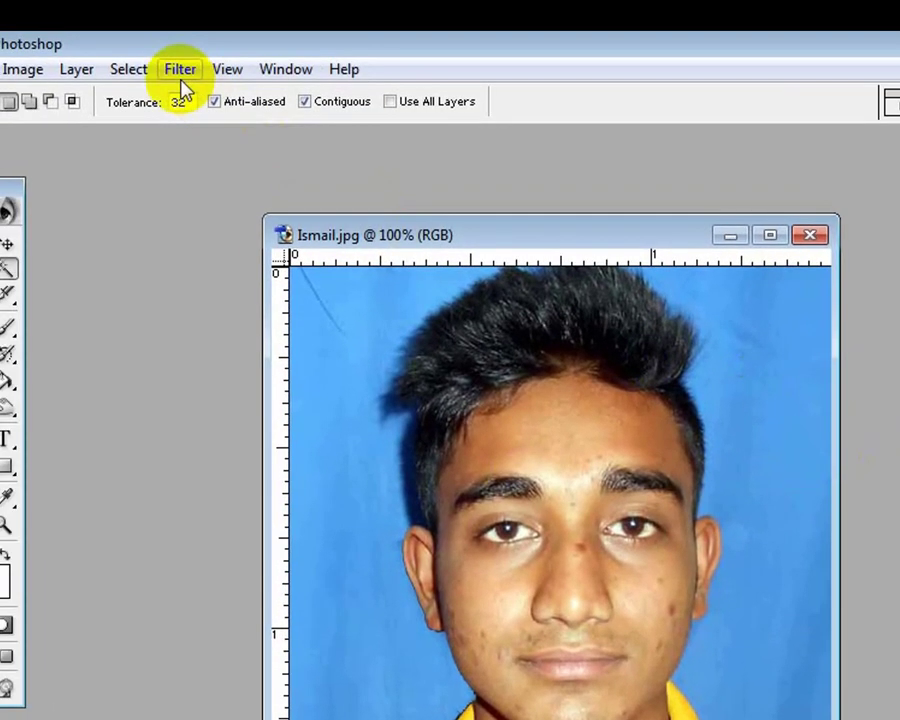
{"action": "left_click", "coordinate": [86, 72]}
{"action": "mouse_move", "coordinate": [108, 97]}
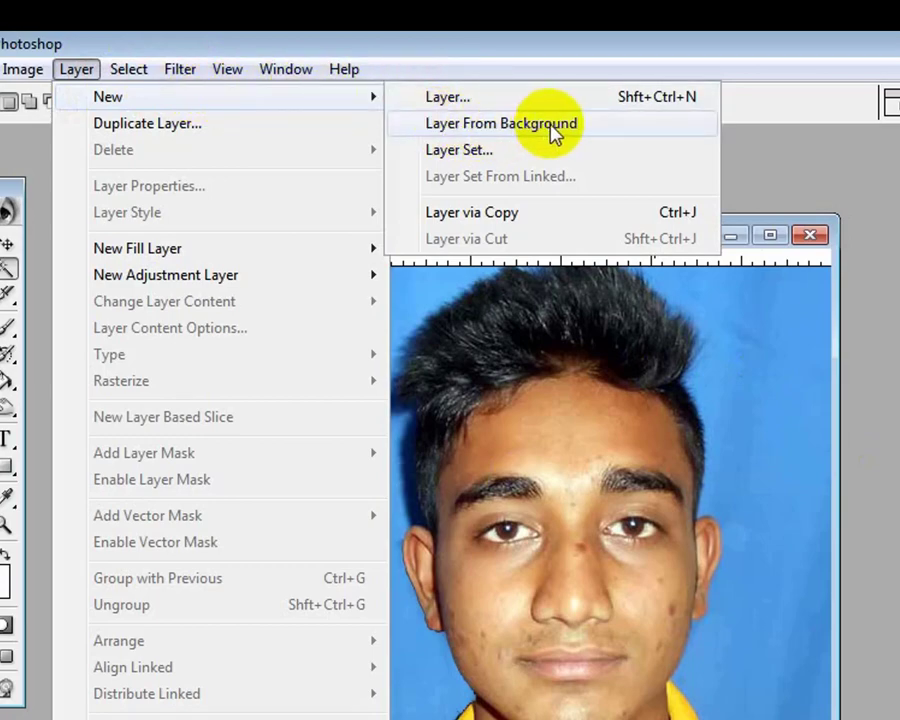
{"action": "left_click", "coordinate": [560, 124]}
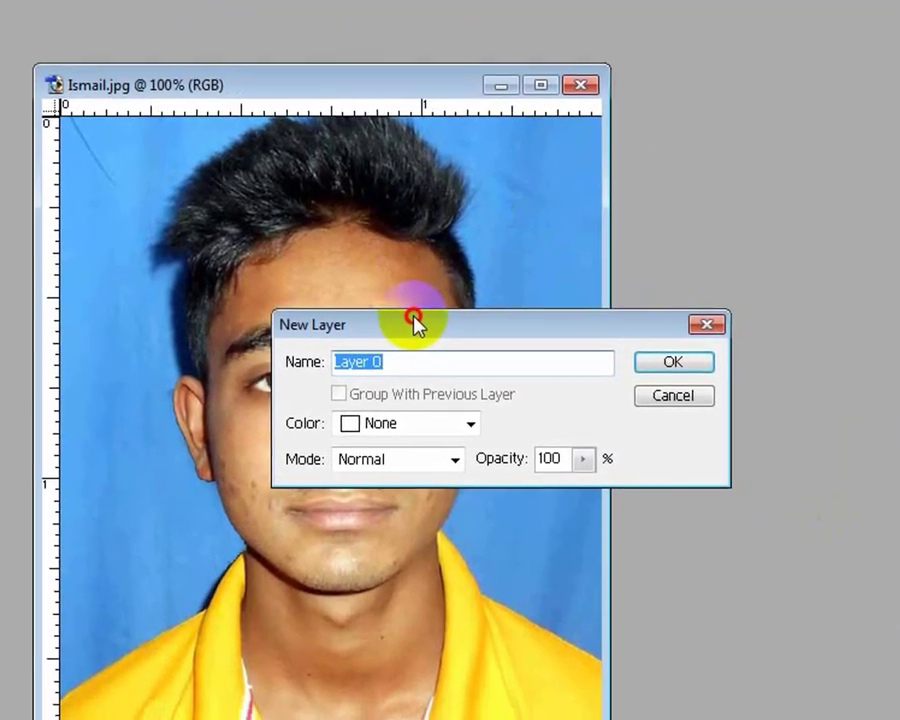
{"action": "left_click_drag", "start_coordinate": [412, 318], "coordinate": [555, 230]}
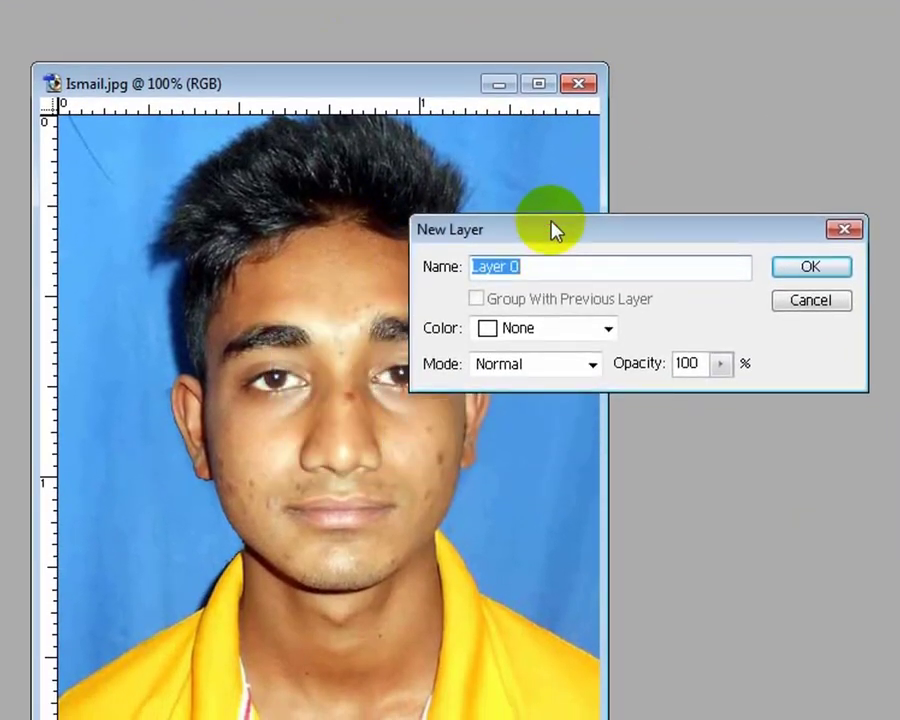
{"action": "left_click_drag", "start_coordinate": [610, 228], "coordinate": [548, 274]}
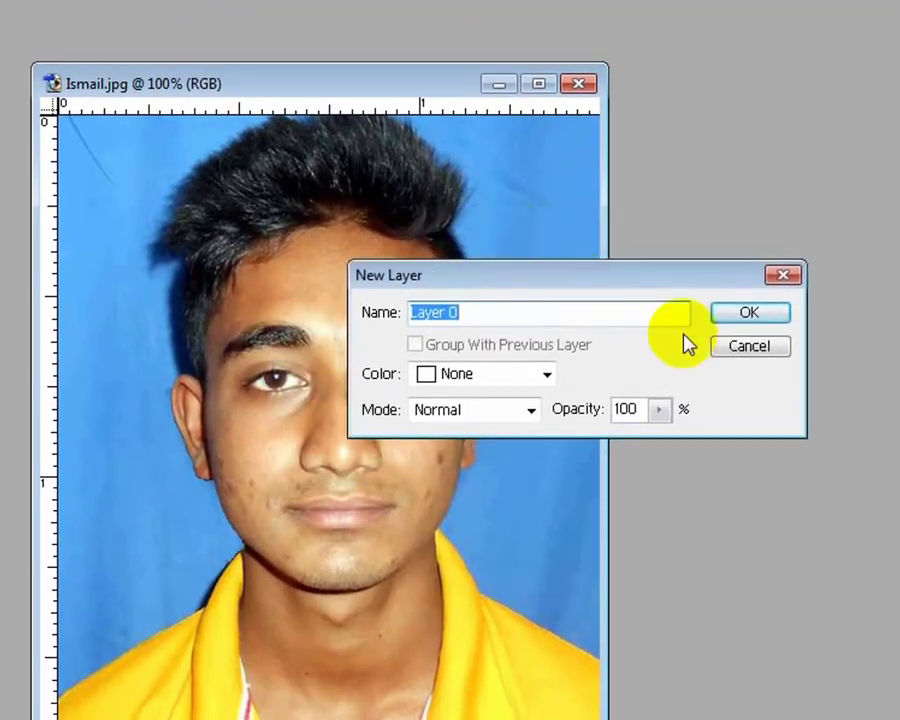
{"action": "left_click", "coordinate": [768, 315]}
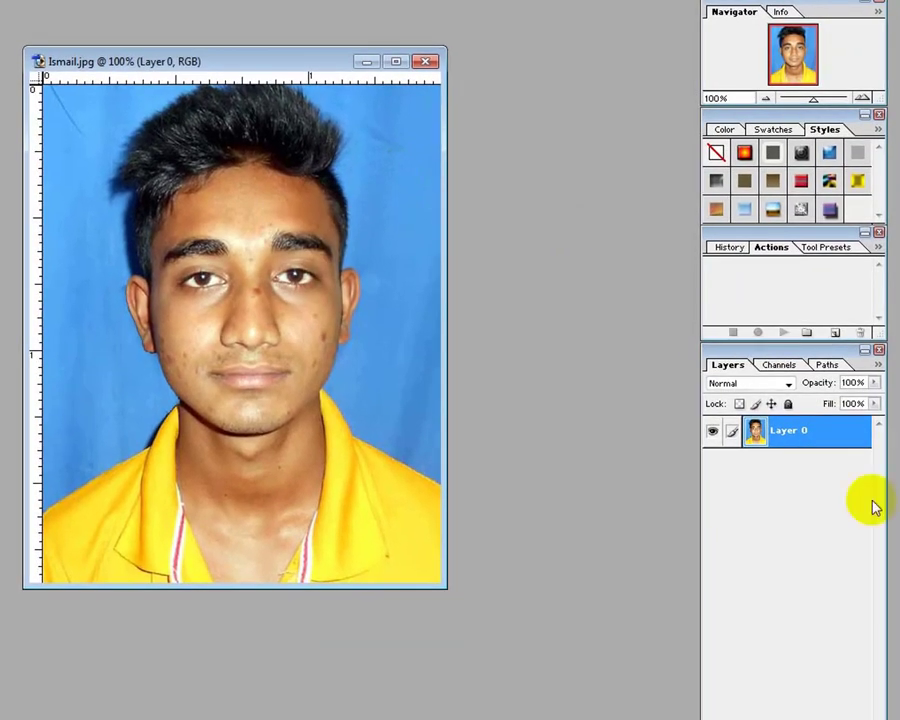
Duplicate Layer 0 as Layer 0 copy above it, then select Layer 0
{"action": "left_click", "coordinate": [859, 445]}
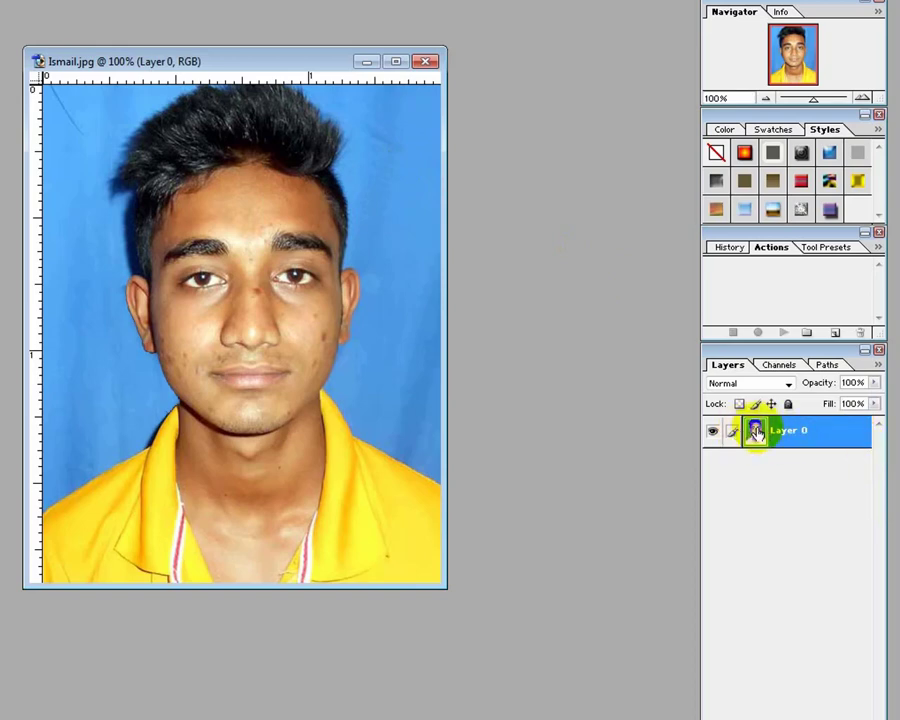
{"action": "left_click_drag", "start_coordinate": [859, 449], "coordinate": [806, 432]}
{"action": "left_click", "coordinate": [818, 447]}
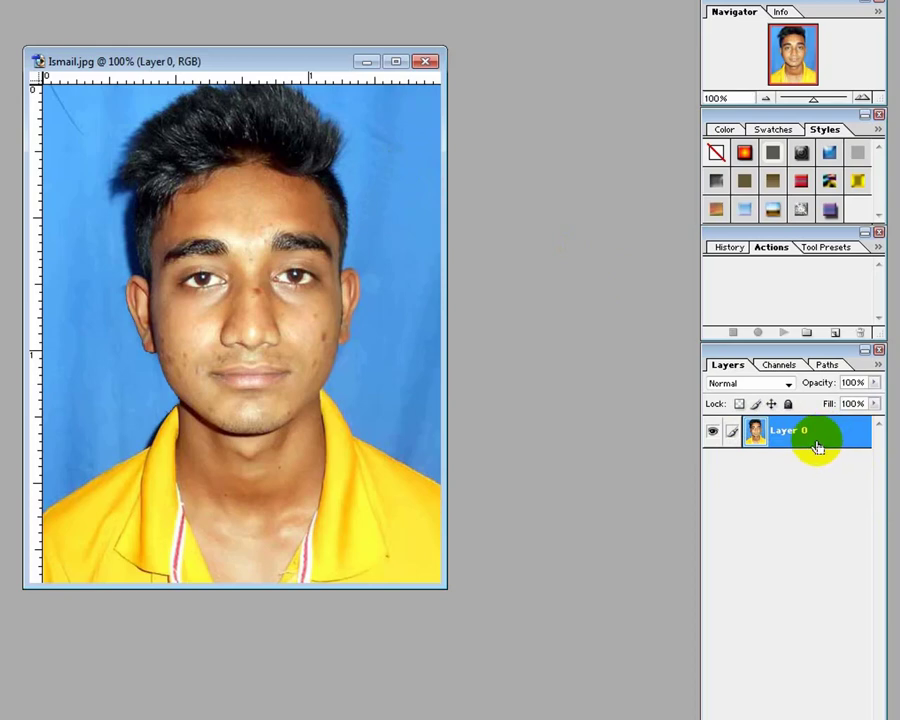
{"action": "key", "text": "ctrl+j"}
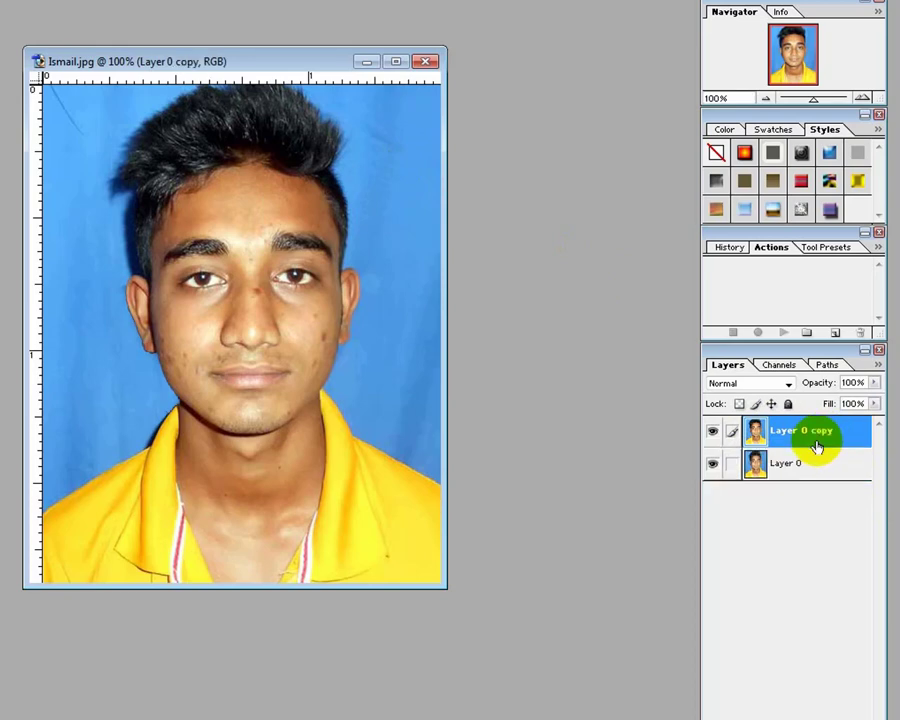
{"action": "key", "text": "ctrl+z"}
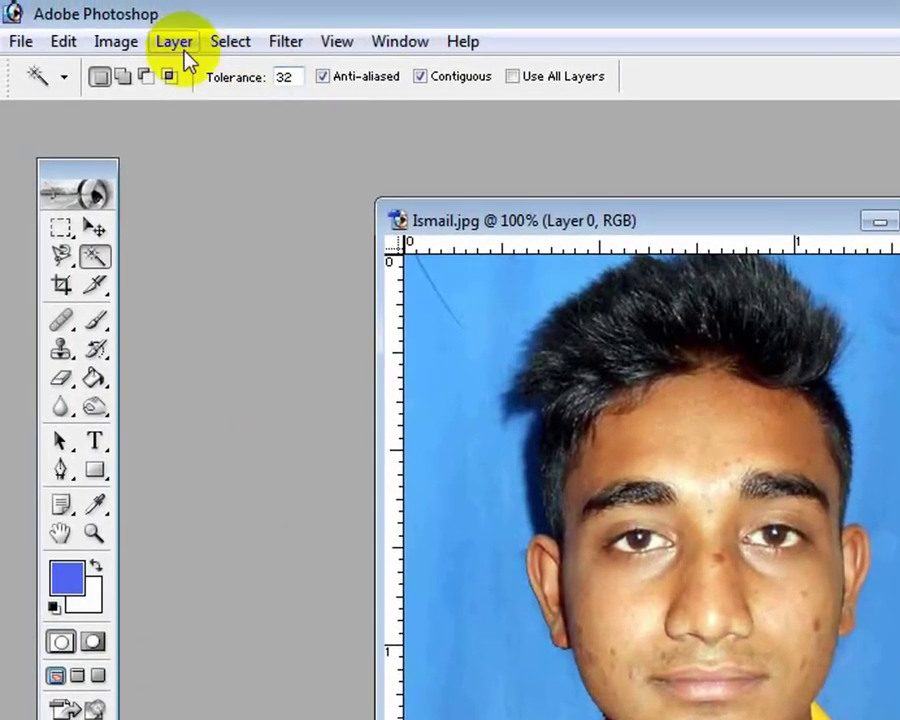
{"action": "left_click", "coordinate": [182, 52]}
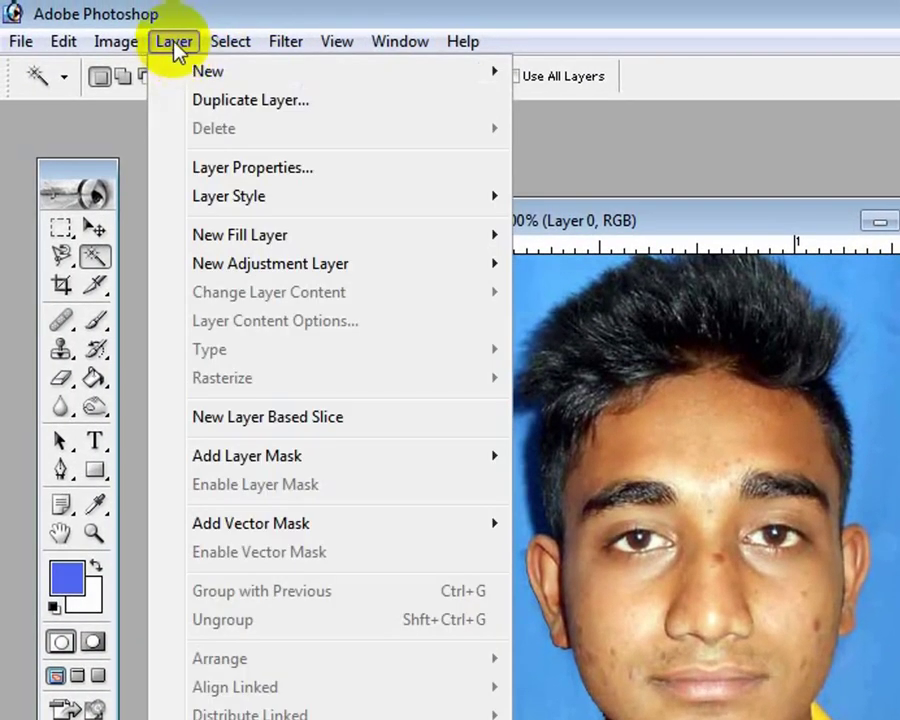
{"action": "mouse_move", "coordinate": [208, 71]}
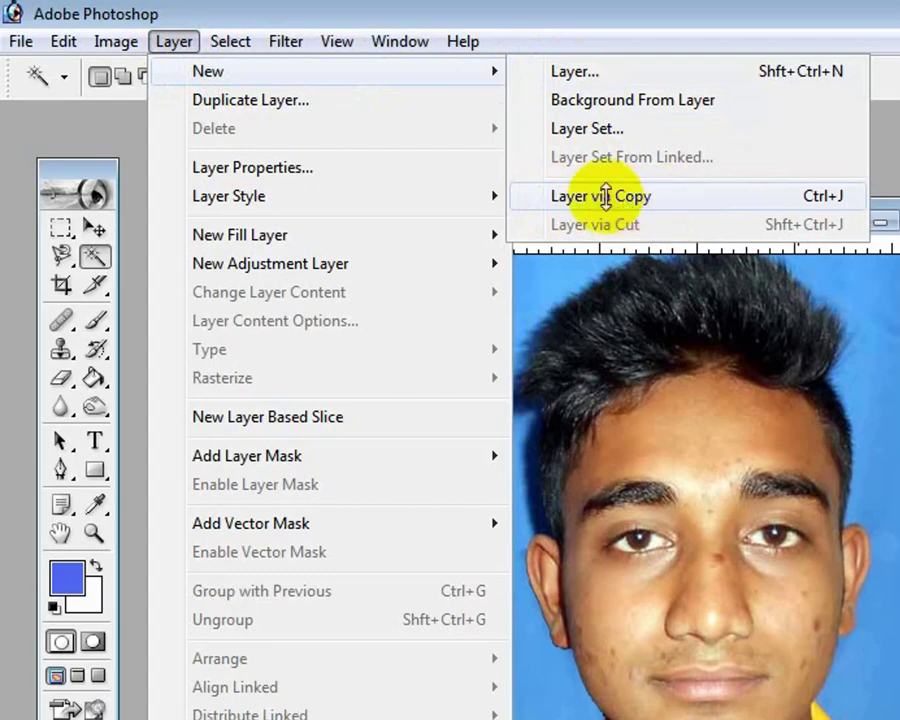
{"action": "left_click", "coordinate": [605, 196]}
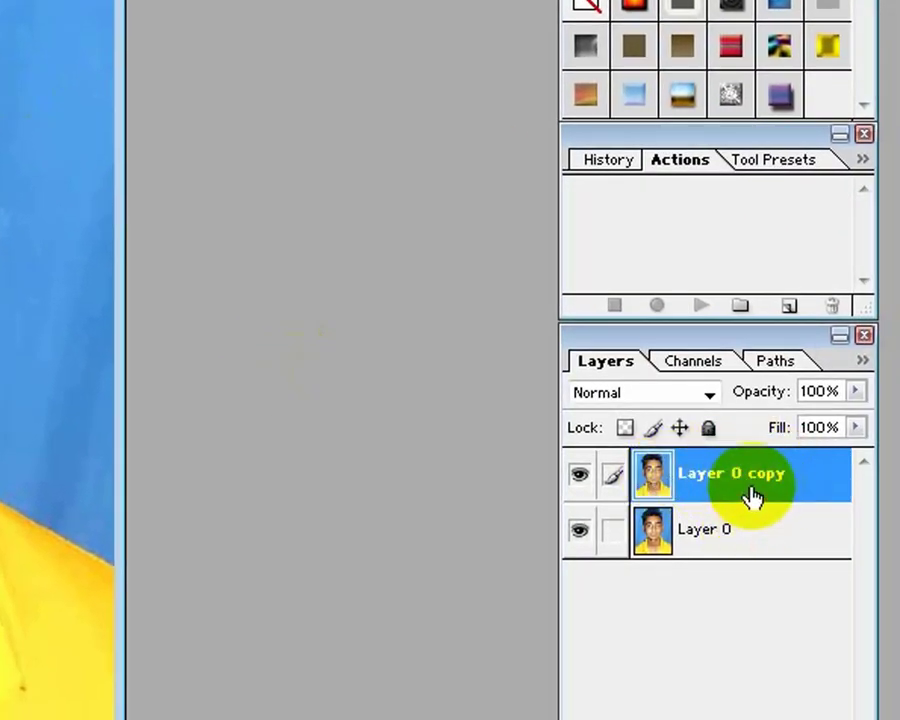
{"action": "left_click", "coordinate": [745, 543]}
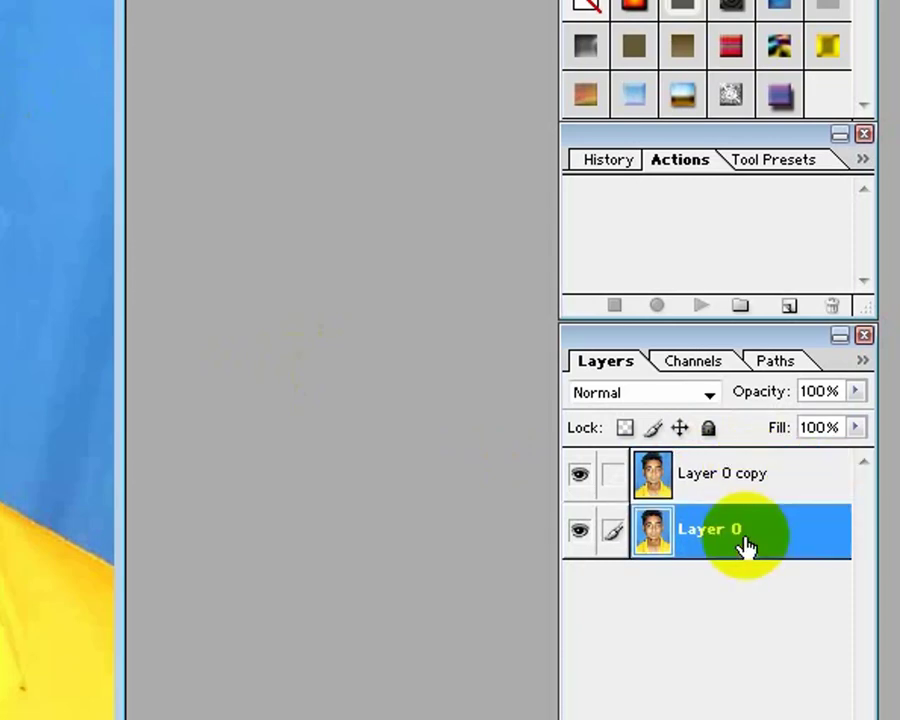
{"action": "left_click", "coordinate": [733, 485]}
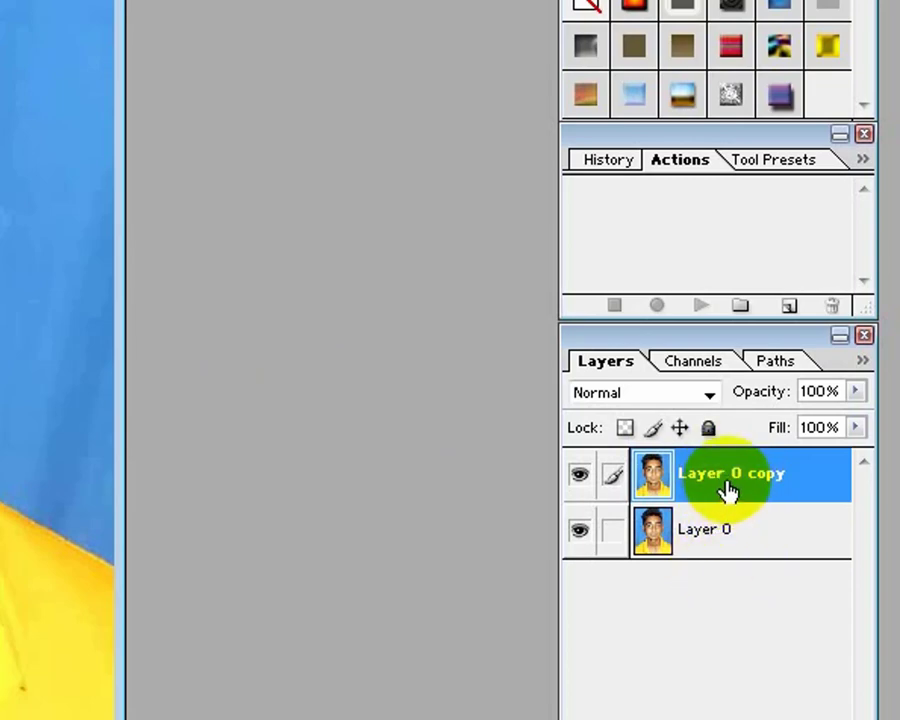
{"action": "left_click", "coordinate": [733, 543]}
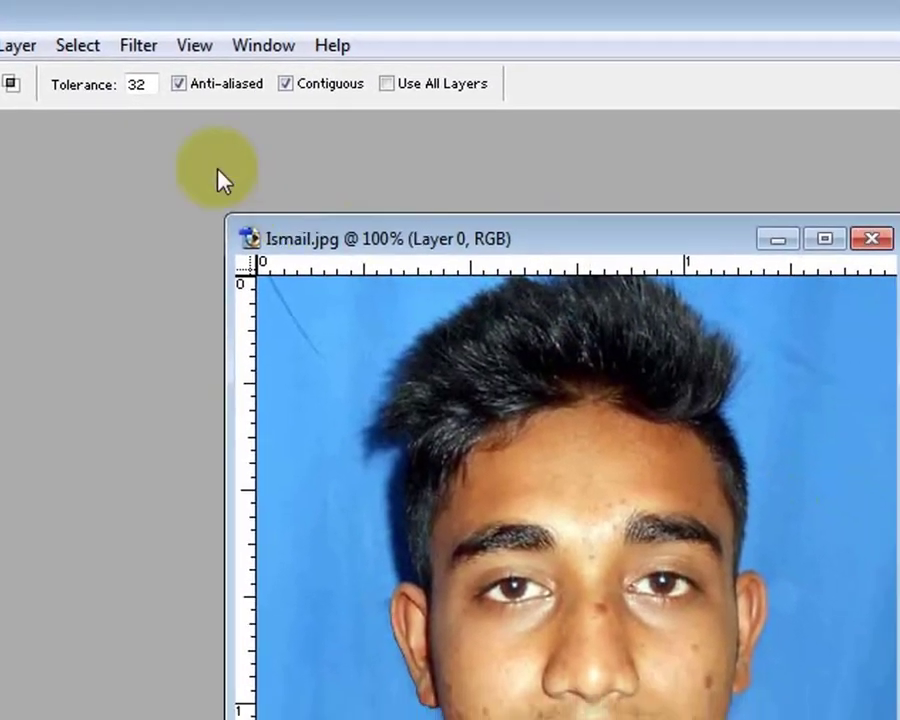
Open the Gaussian Blur filter on the bottom portrait layer
{"action": "left_click", "coordinate": [100, 33]}
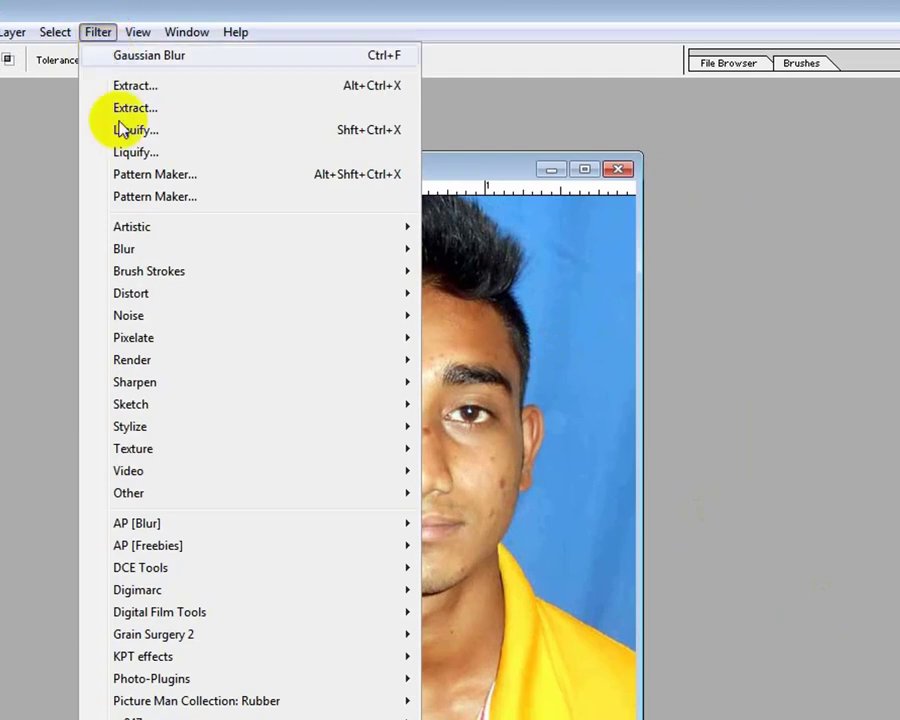
{"action": "mouse_move", "coordinate": [124, 249]}
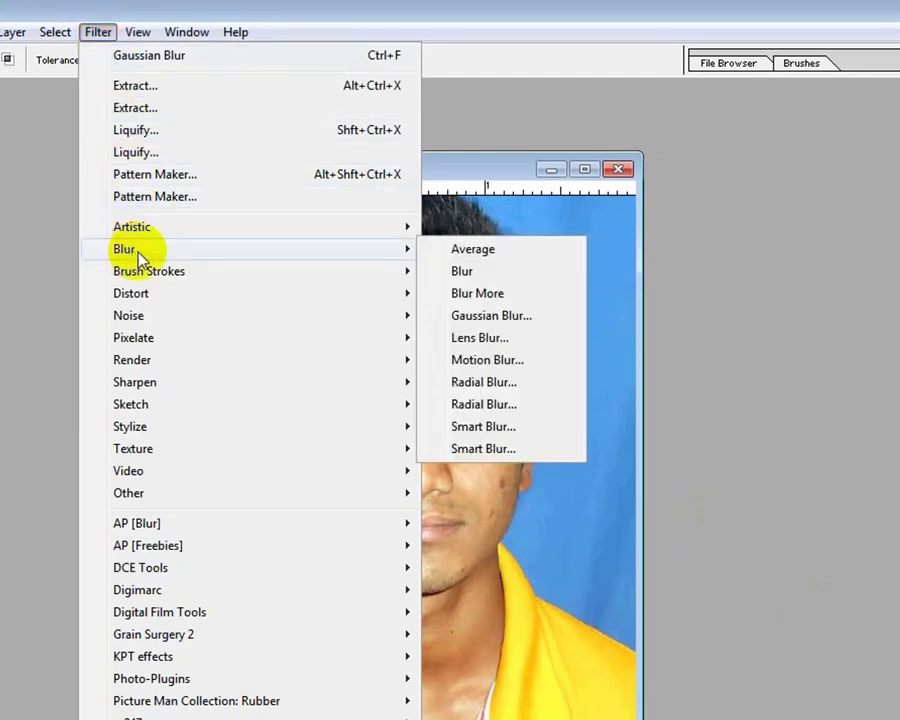
{"action": "left_click", "coordinate": [452, 254]}
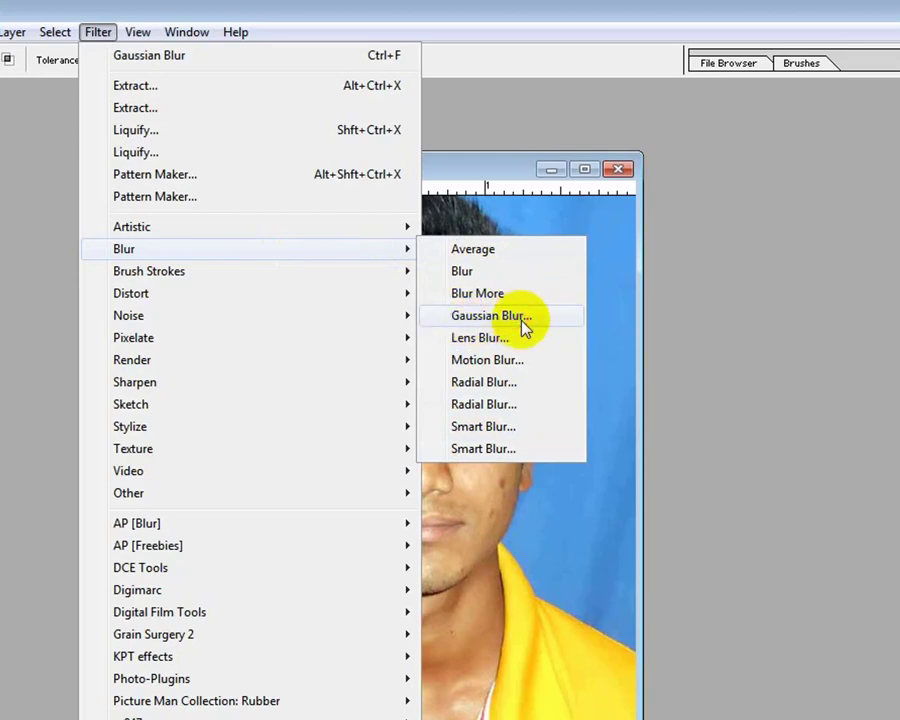
{"action": "left_click", "coordinate": [524, 328]}
{"action": "left_click_drag", "start_coordinate": [601, 306], "coordinate": [640, 269]}
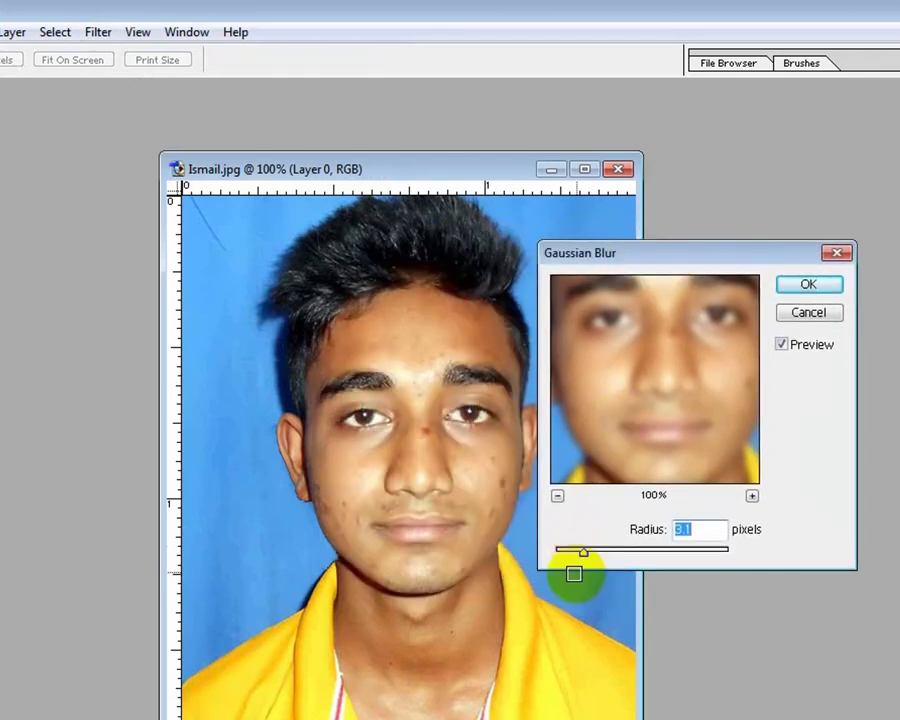
Try blur radii while previewing the face, settling on 3.1 pixels
{"action": "left_click_drag", "start_coordinate": [584, 553], "coordinate": [556, 552]}
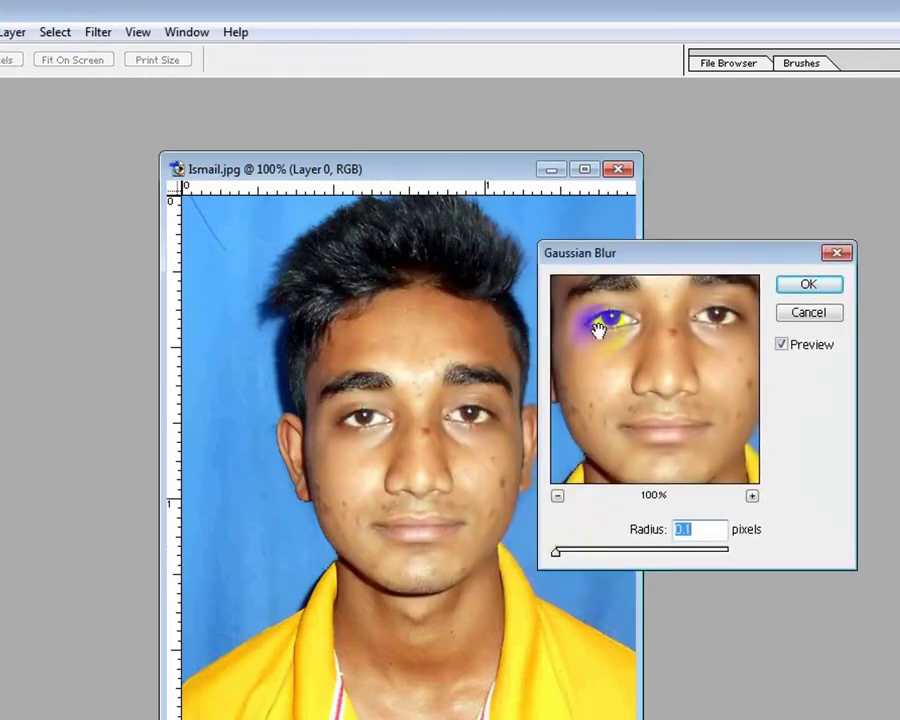
{"action": "mouse_move", "coordinate": [582, 322]}
{"action": "left_mouse_down"}
{"action": "mouse_move", "coordinate": [643, 346]}
{"action": "mouse_move", "coordinate": [585, 418]}
{"action": "mouse_move", "coordinate": [673, 408]}
{"action": "mouse_move", "coordinate": [685, 378]}
{"action": "mouse_move", "coordinate": [717, 396]}
{"action": "mouse_move", "coordinate": [651, 400]}
{"action": "mouse_move", "coordinate": [640, 370]}
{"action": "left_mouse_up"}
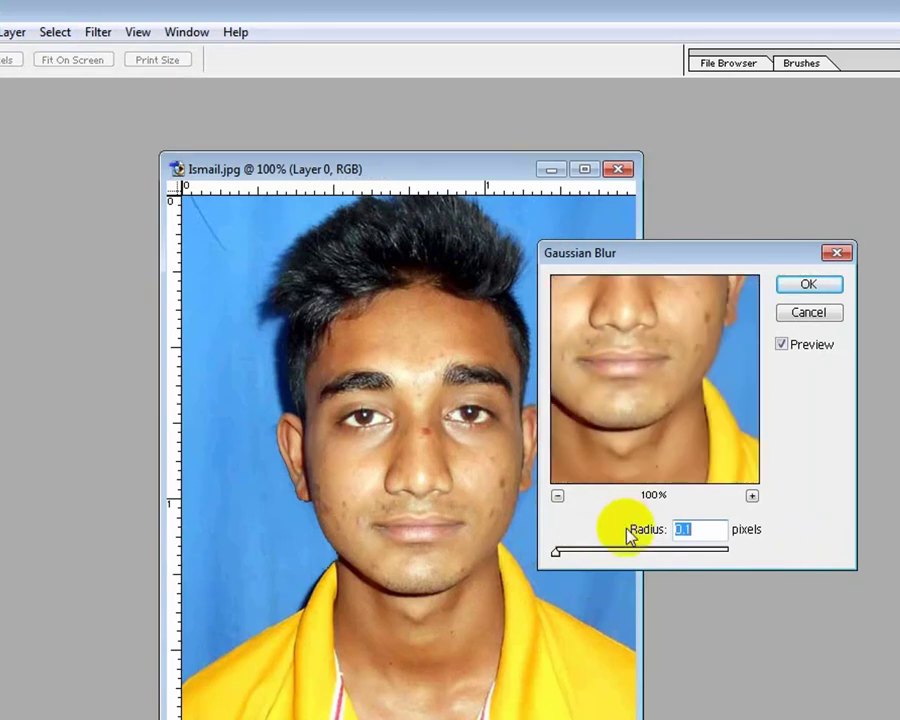
{"action": "left_click_drag", "start_coordinate": [556, 551], "coordinate": [749, 552]}
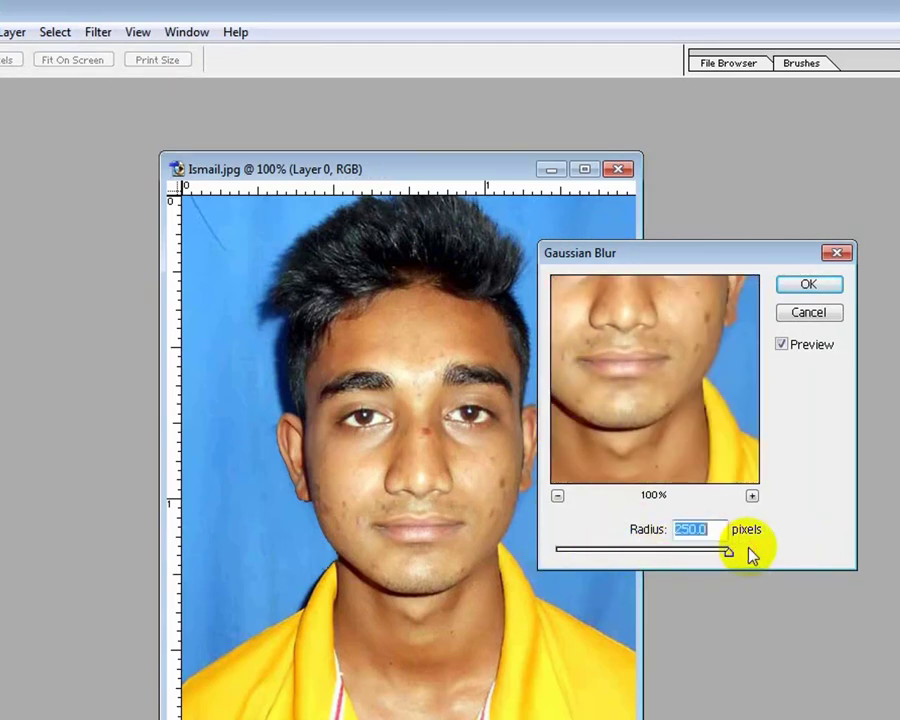
{"action": "mouse_move", "coordinate": [685, 323]}
{"action": "left_mouse_down"}
{"action": "mouse_move", "coordinate": [657, 438]}
{"action": "mouse_move", "coordinate": [663, 386]}
{"action": "mouse_move", "coordinate": [697, 400]}
{"action": "mouse_move", "coordinate": [645, 407]}
{"action": "left_mouse_up"}
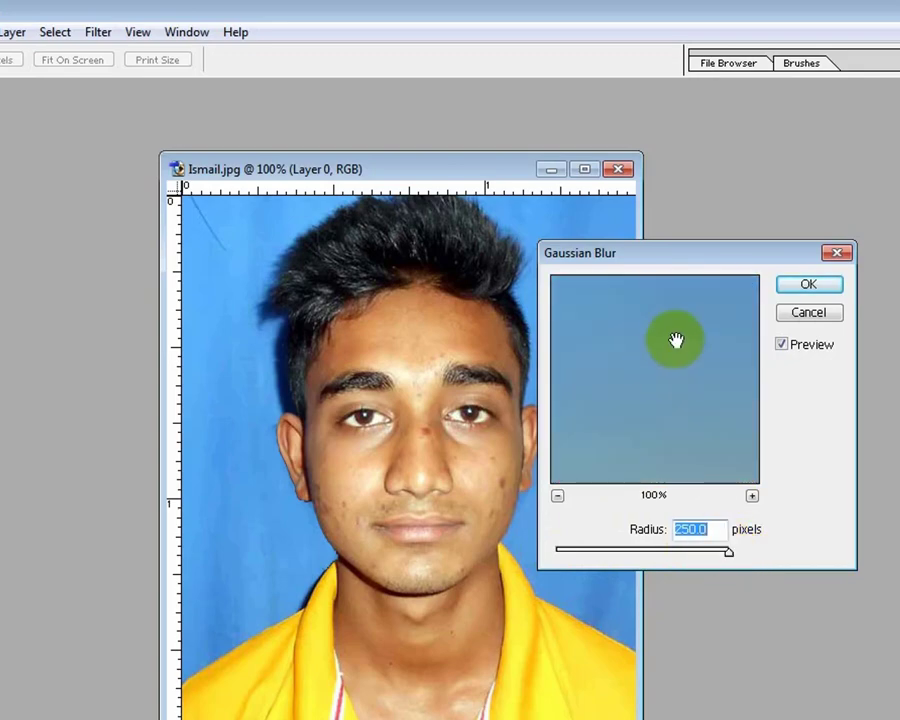
{"action": "mouse_move", "coordinate": [675, 342]}
{"action": "left_mouse_down"}
{"action": "mouse_move", "coordinate": [585, 288]}
{"action": "mouse_move", "coordinate": [631, 424]}
{"action": "left_mouse_up"}
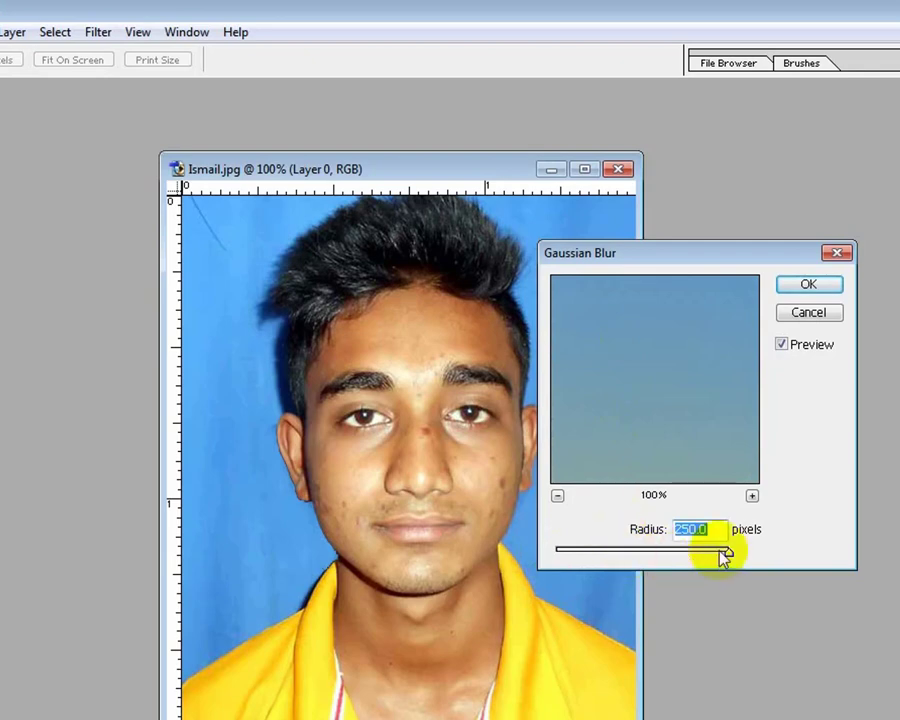
{"action": "left_click_drag", "start_coordinate": [725, 556], "coordinate": [566, 551]}
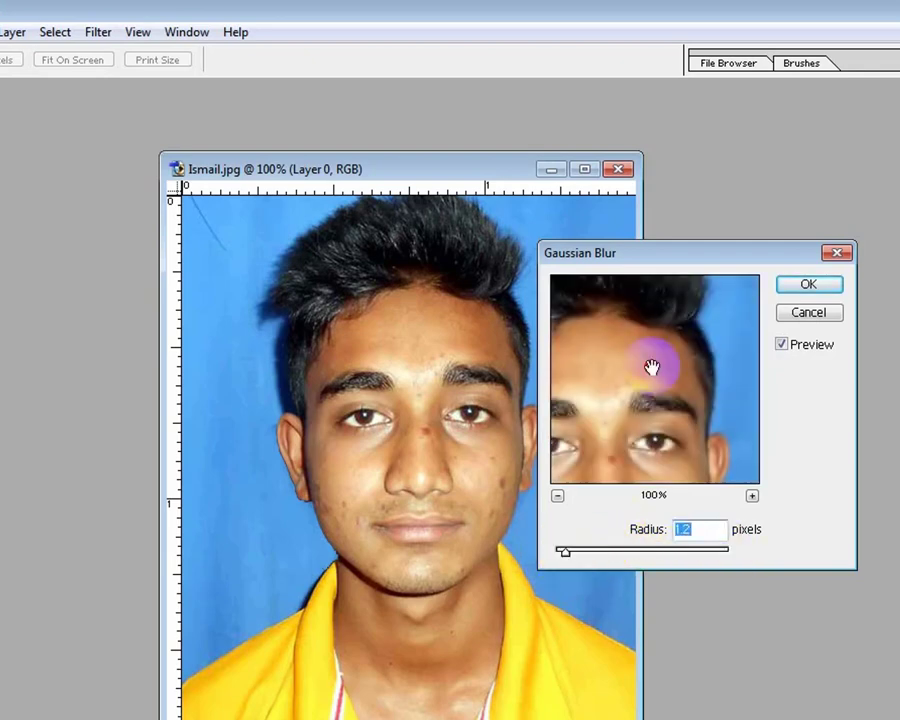
{"action": "left_click_drag", "start_coordinate": [651, 367], "coordinate": [646, 430]}
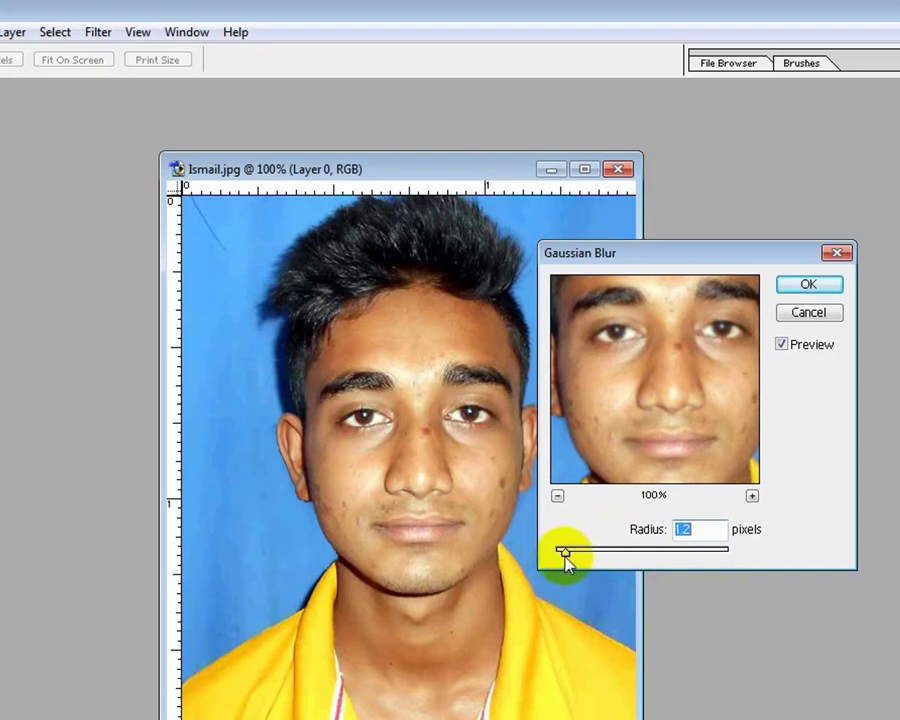
{"action": "left_click_drag", "start_coordinate": [565, 556], "coordinate": [589, 560]}
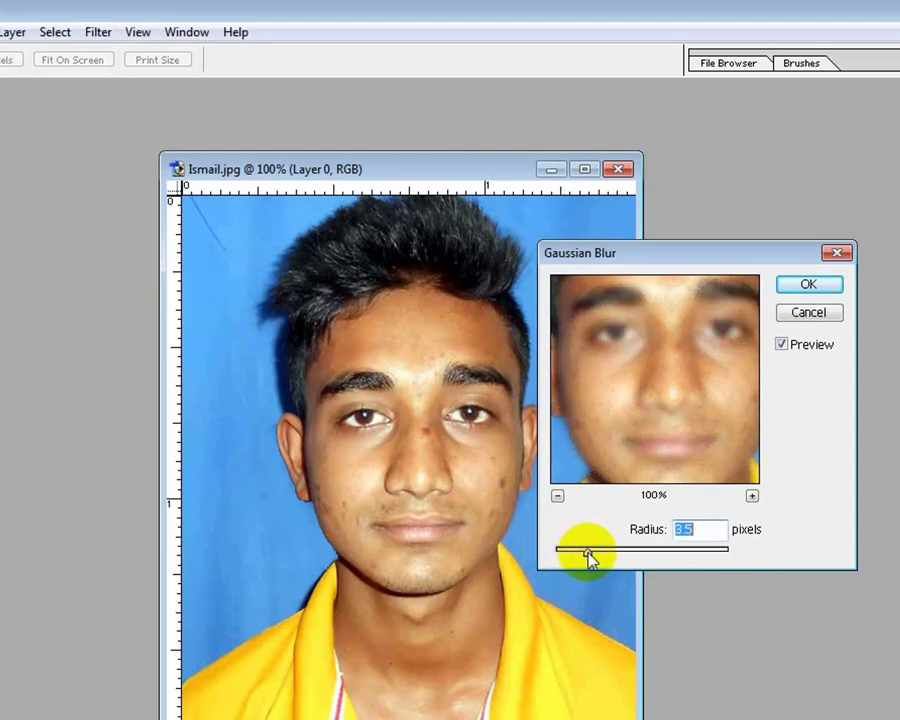
{"action": "left_click_drag", "start_coordinate": [636, 386], "coordinate": [626, 424]}
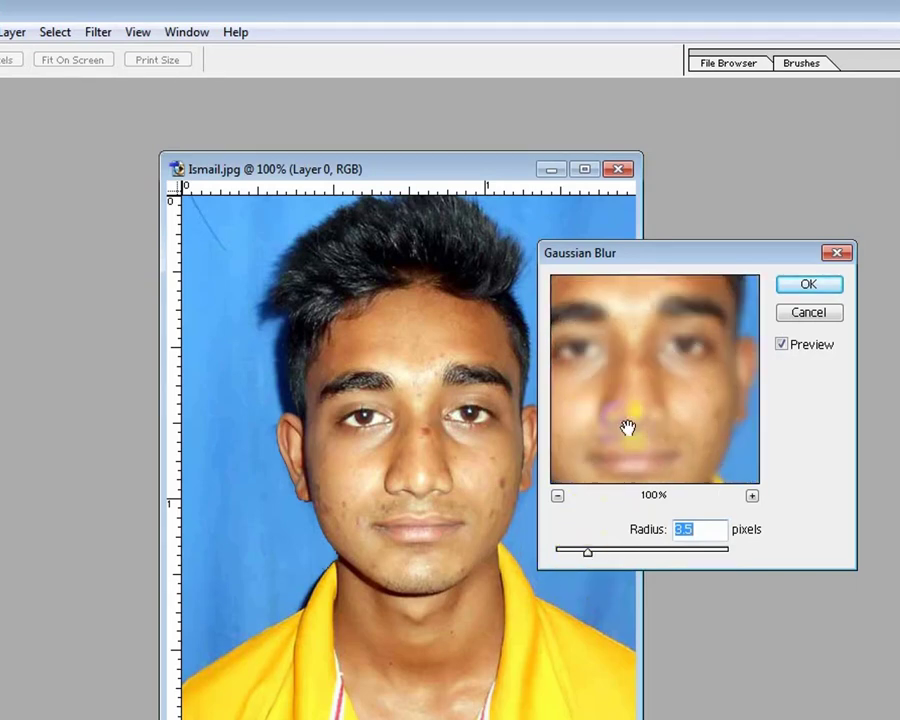
{"action": "left_click_drag", "start_coordinate": [588, 550], "coordinate": [584, 553]}
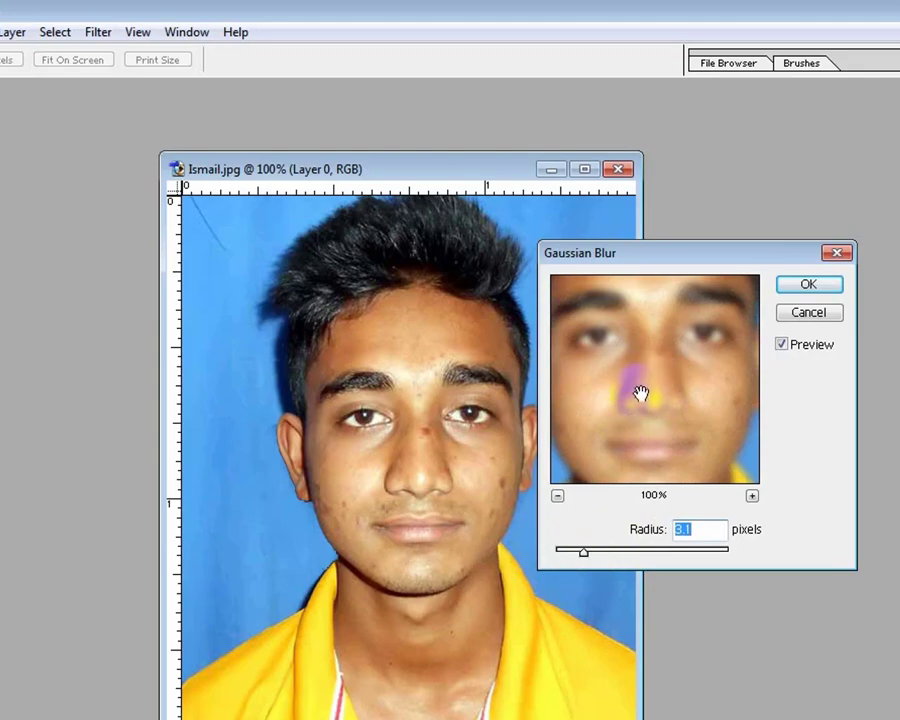
{"action": "double_click", "coordinate": [682, 530]}
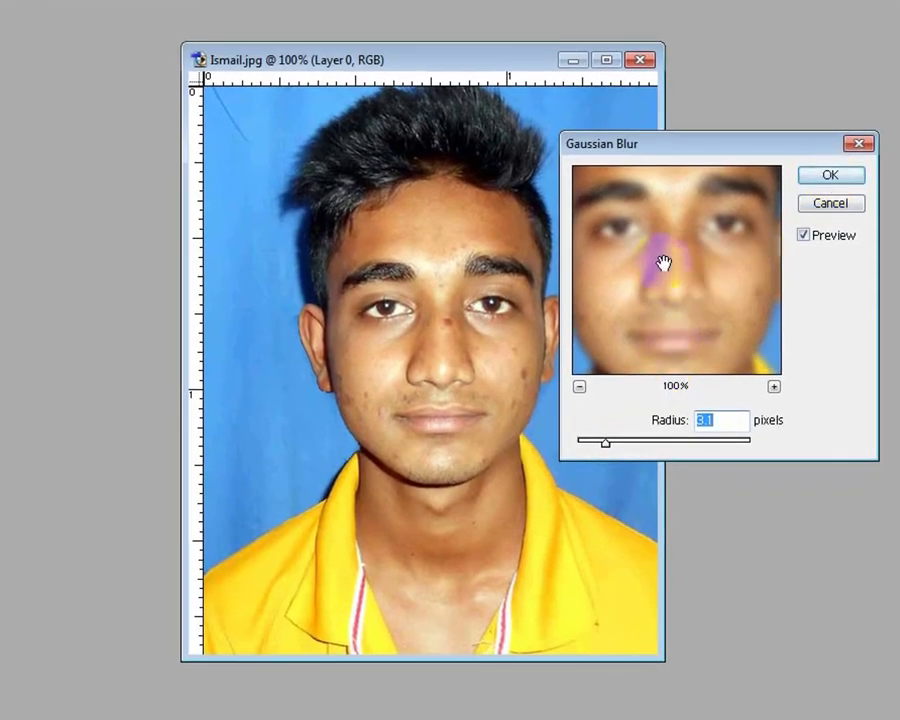
Apply the 3.1-pixel blur, select Layer 0 copy, and view the maximized portrait at 200%
{"action": "left_click", "coordinate": [849, 181]}
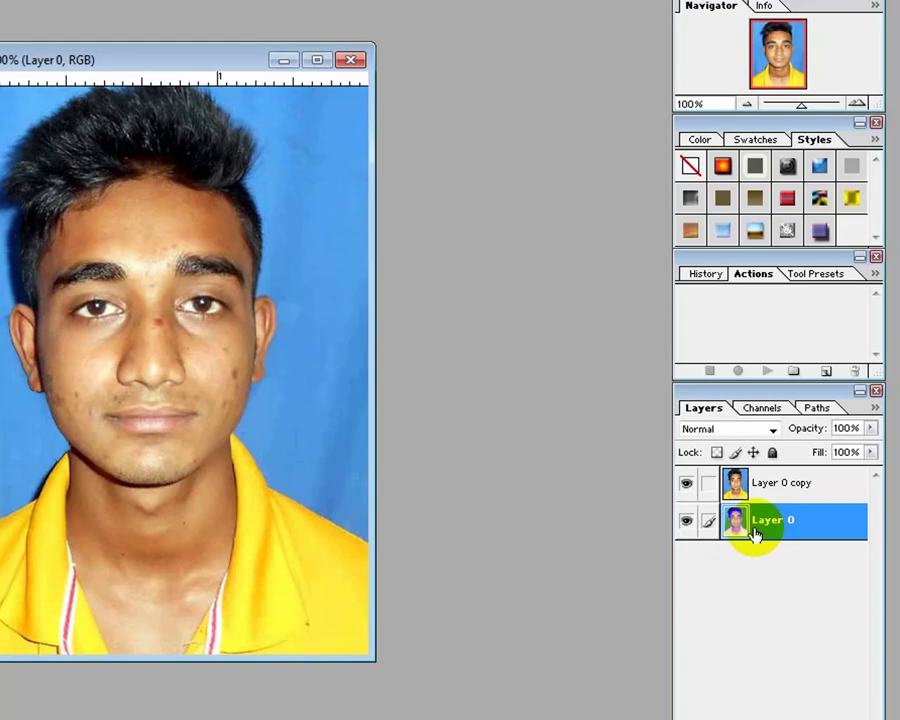
{"action": "left_click", "coordinate": [805, 492]}
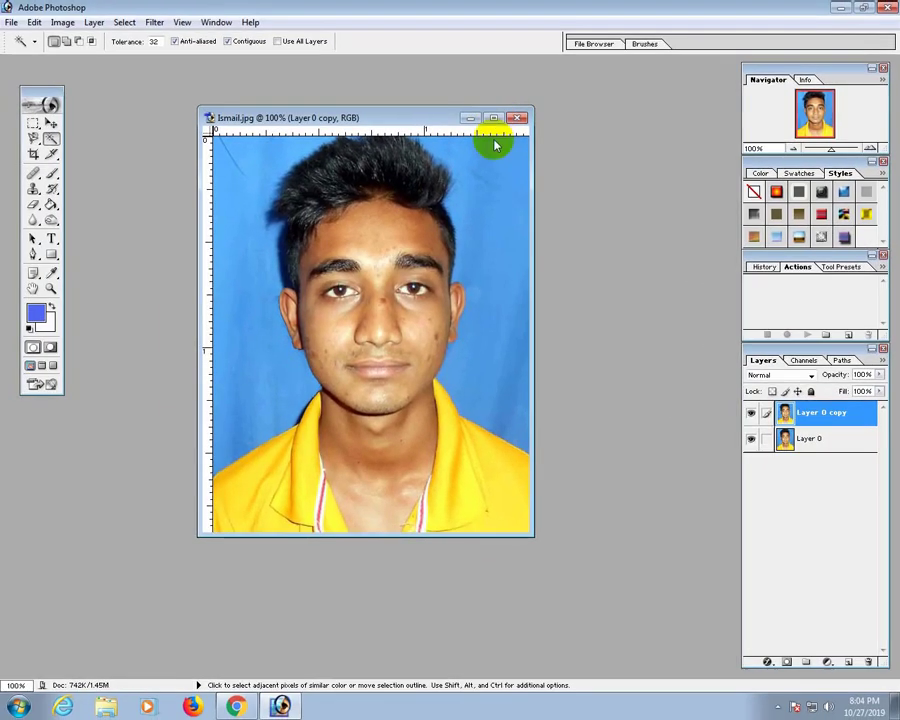
{"action": "left_click", "coordinate": [498, 120]}
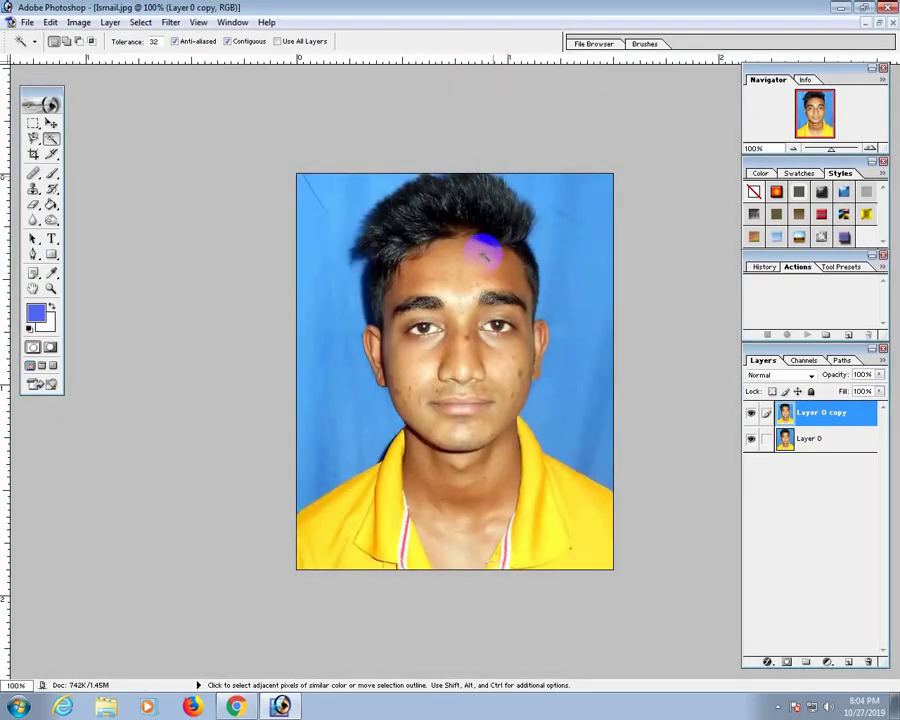
{"action": "left_click", "coordinate": [199, 22]}
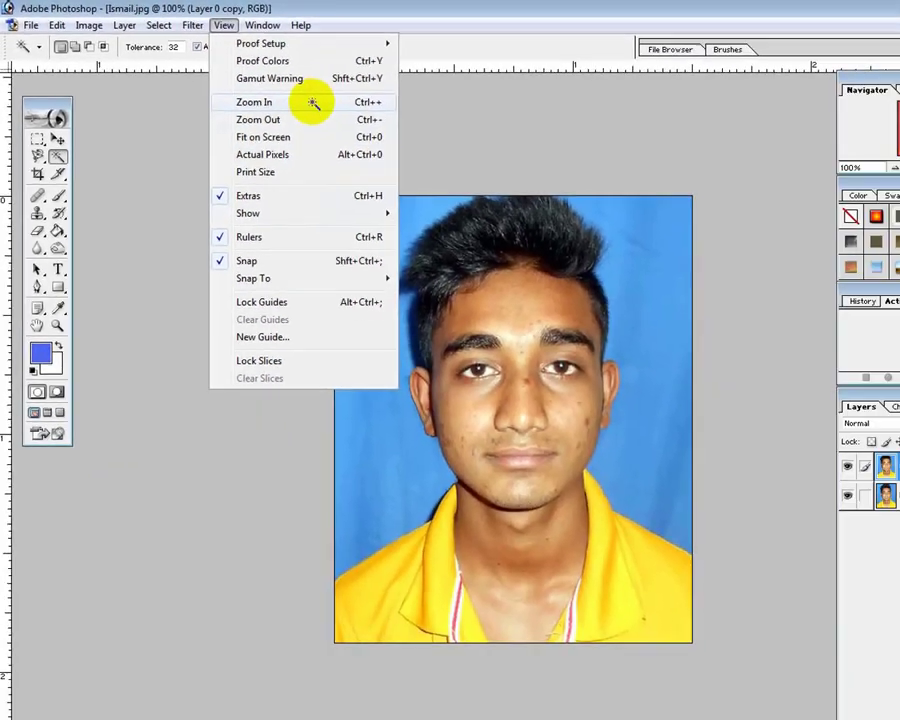
{"action": "left_click", "coordinate": [608, 208]}
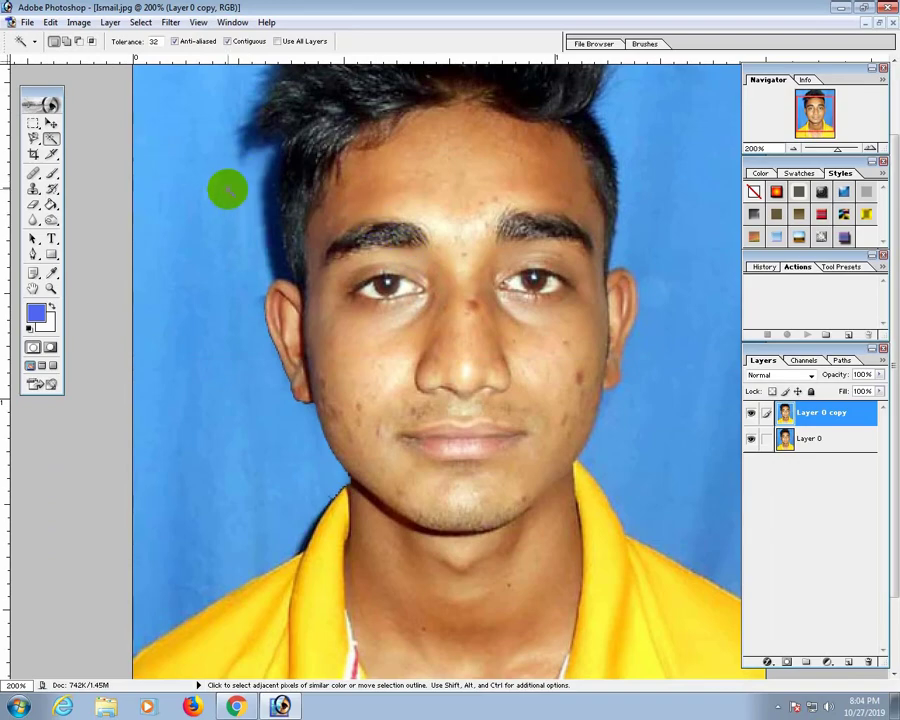
Switch to the plain Eraser Tool with a 21-pixel brush
{"action": "left_click", "coordinate": [49, 190]}
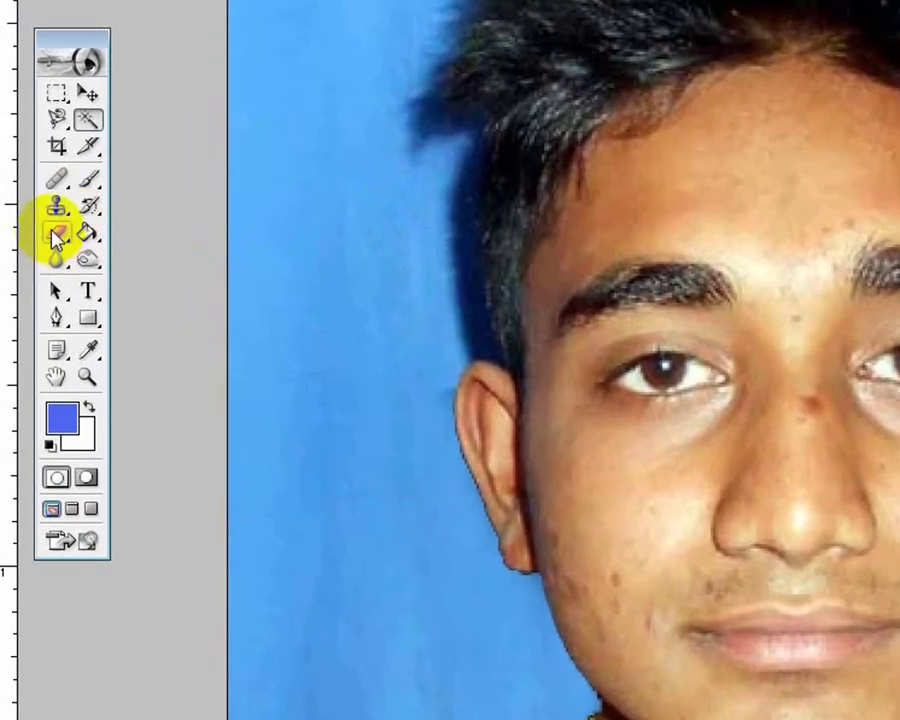
{"action": "left_click", "coordinate": [33, 207]}
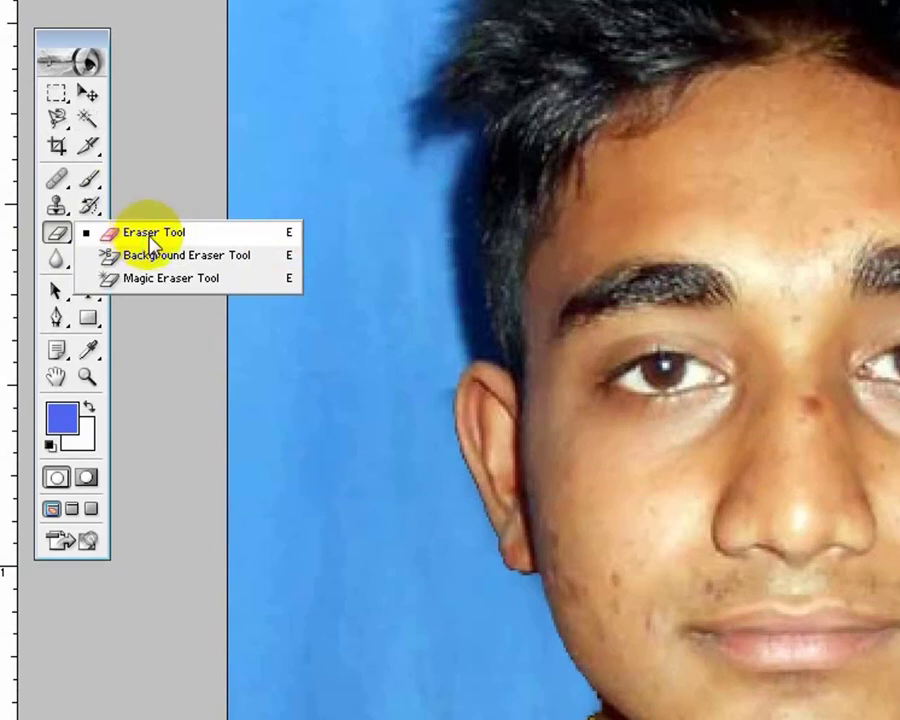
{"action": "left_click", "coordinate": [150, 240]}
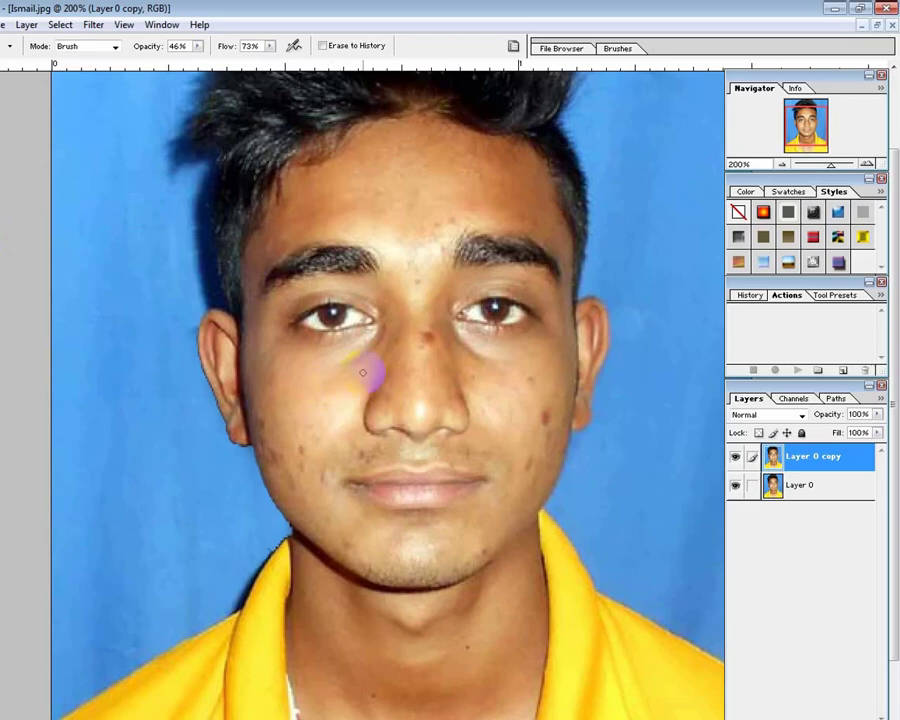
{"action": "right_click", "coordinate": [363, 373]}
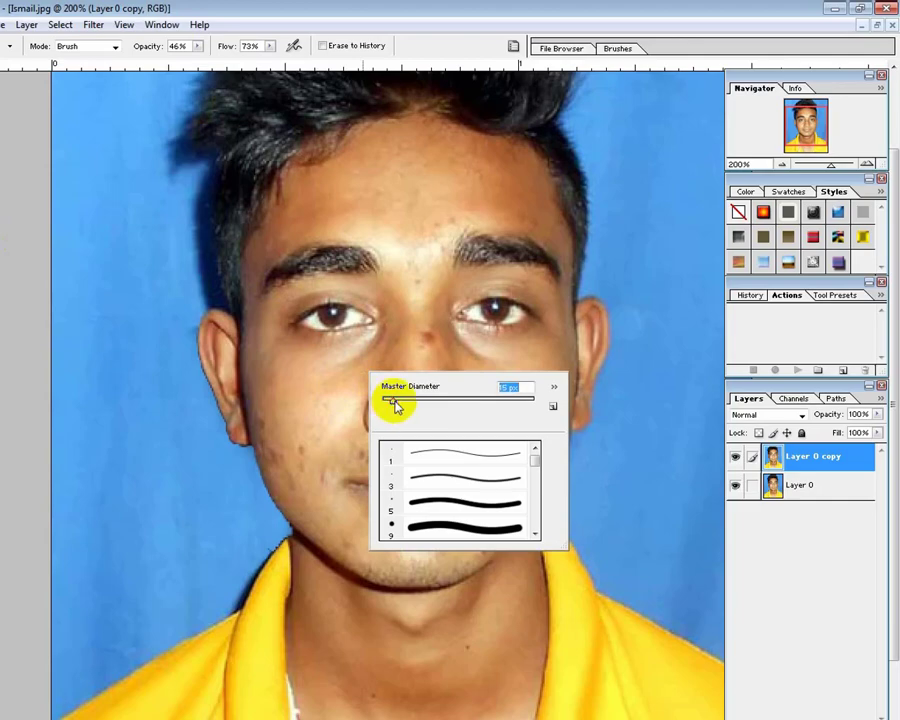
{"action": "left_click_drag", "start_coordinate": [398, 405], "coordinate": [386, 320]}
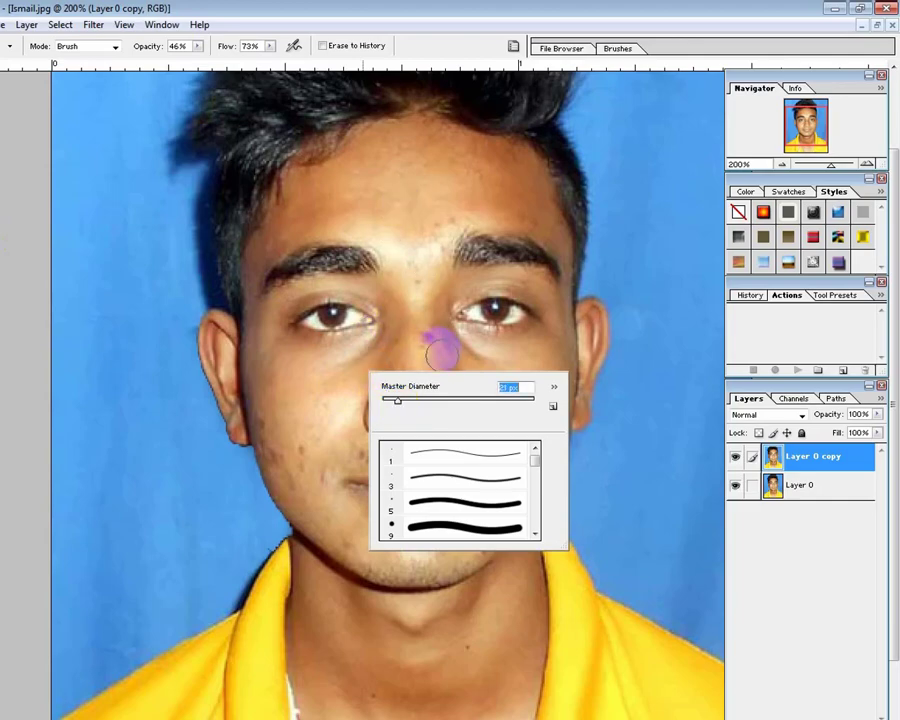
{"action": "key", "text": "Return"}
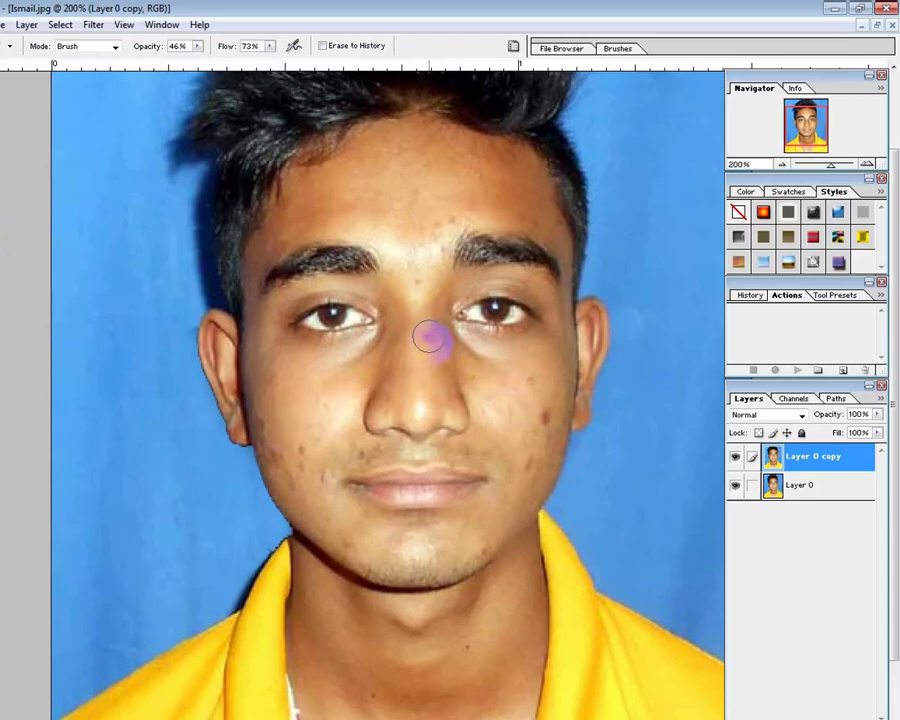
Erase near the nose bridge, then raise eraser opacity and flow to 100%
{"action": "left_click_drag", "start_coordinate": [426, 352], "coordinate": [376, 360]}
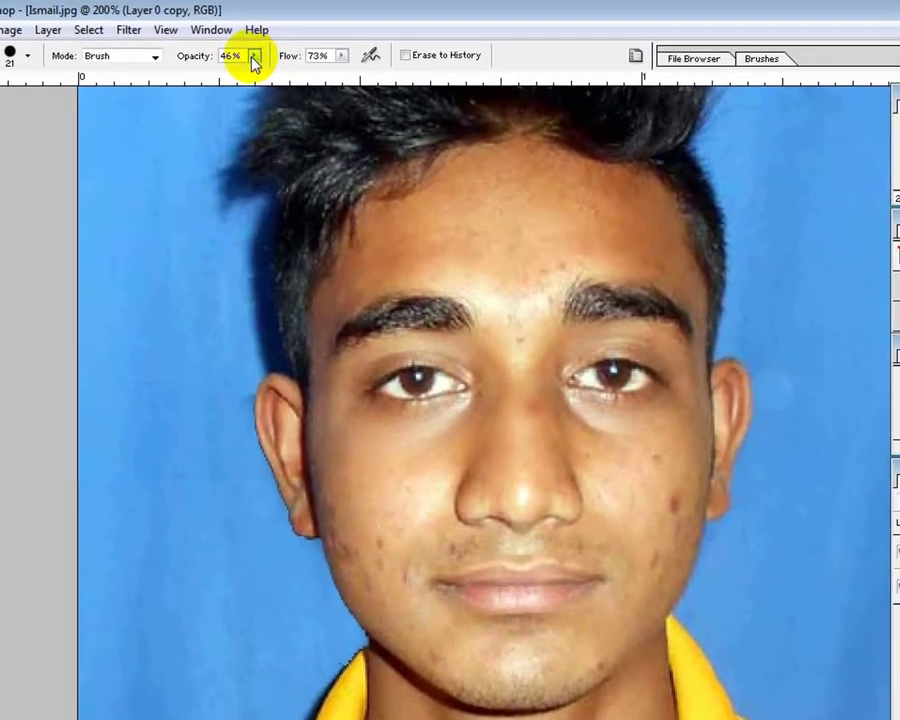
{"action": "left_click", "coordinate": [197, 46]}
{"action": "left_click_drag", "start_coordinate": [286, 76], "coordinate": [400, 76]}
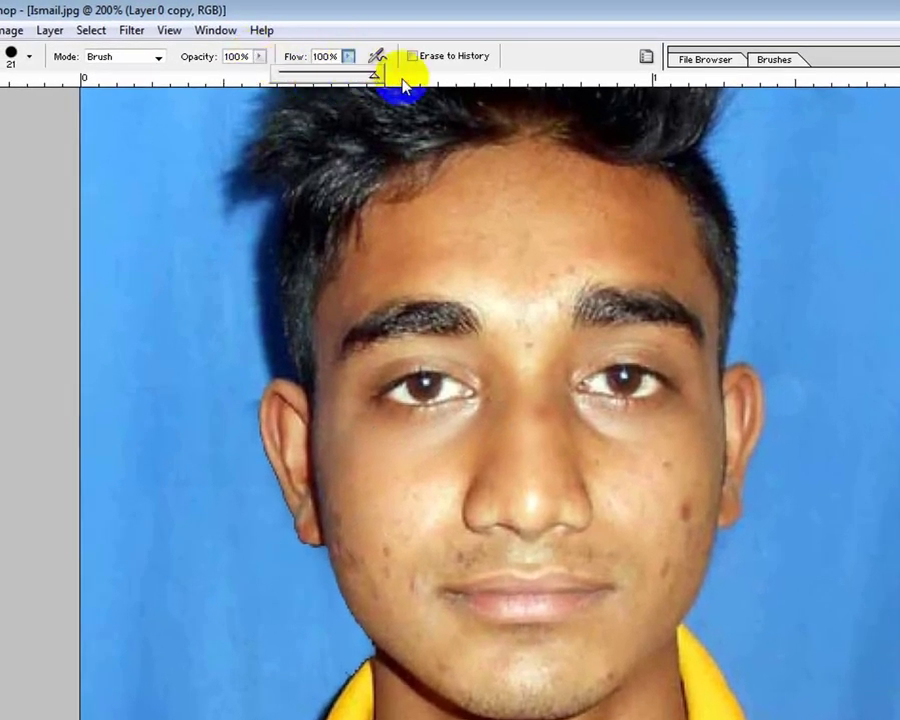
Erase across the forehead, then lower eraser opacity and set flow to 55%
{"action": "left_click_drag", "start_coordinate": [465, 241], "coordinate": [619, 238]}
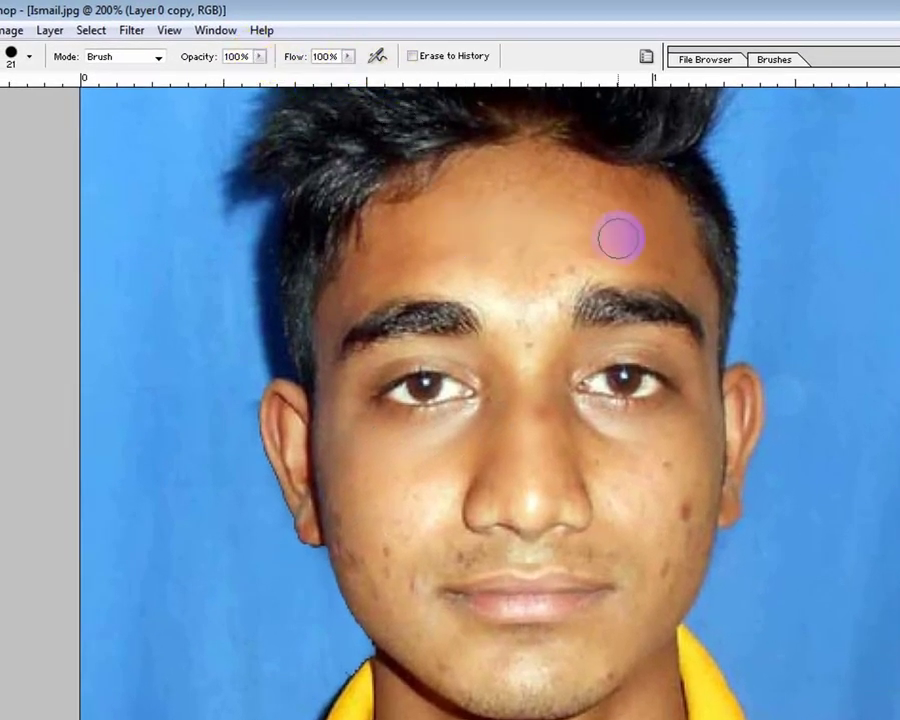
{"action": "left_click_drag", "start_coordinate": [540, 230], "coordinate": [447, 213]}
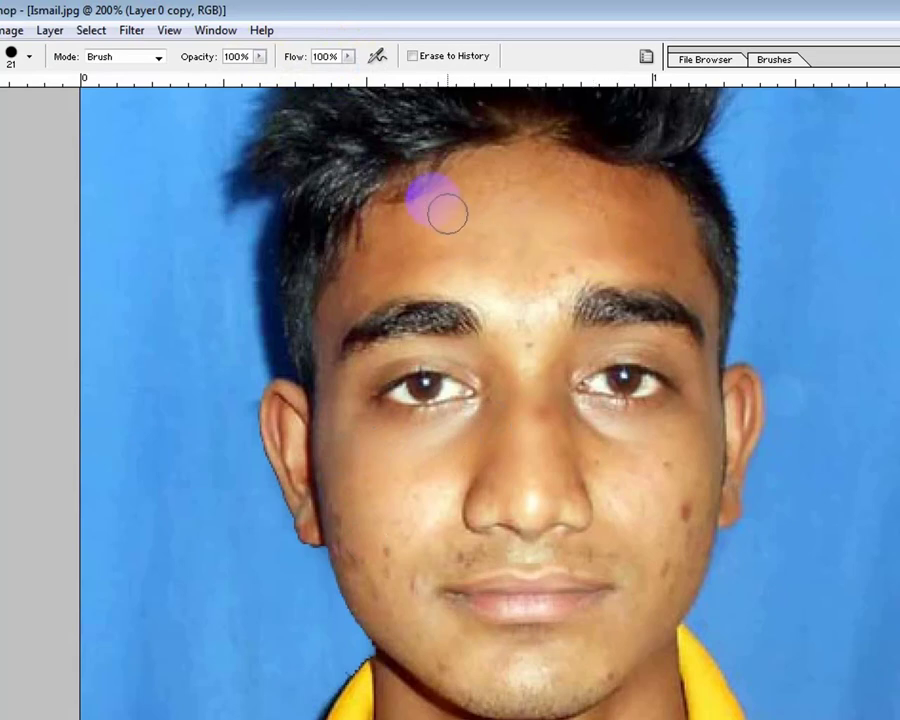
{"action": "left_click_drag", "start_coordinate": [259, 57], "coordinate": [231, 80]}
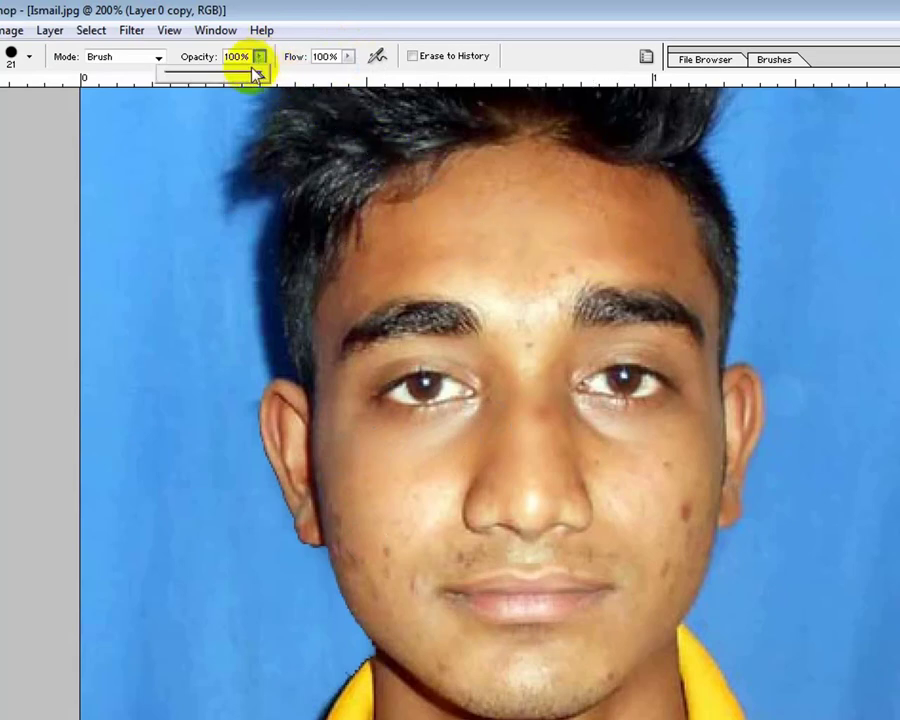
{"action": "left_click_drag", "start_coordinate": [348, 57], "coordinate": [313, 85]}
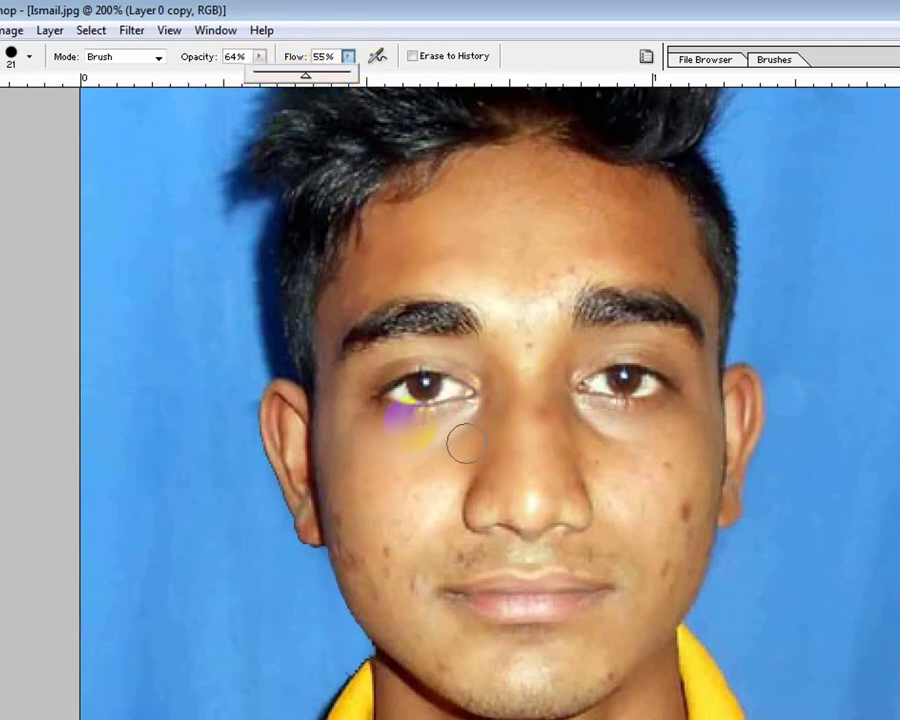
{"action": "left_click", "coordinate": [415, 497]}
Erase over the cheeks, chin, jaw and nose, then lower opacity to 35%
{"action": "left_click_drag", "start_coordinate": [415, 497], "coordinate": [398, 593]}
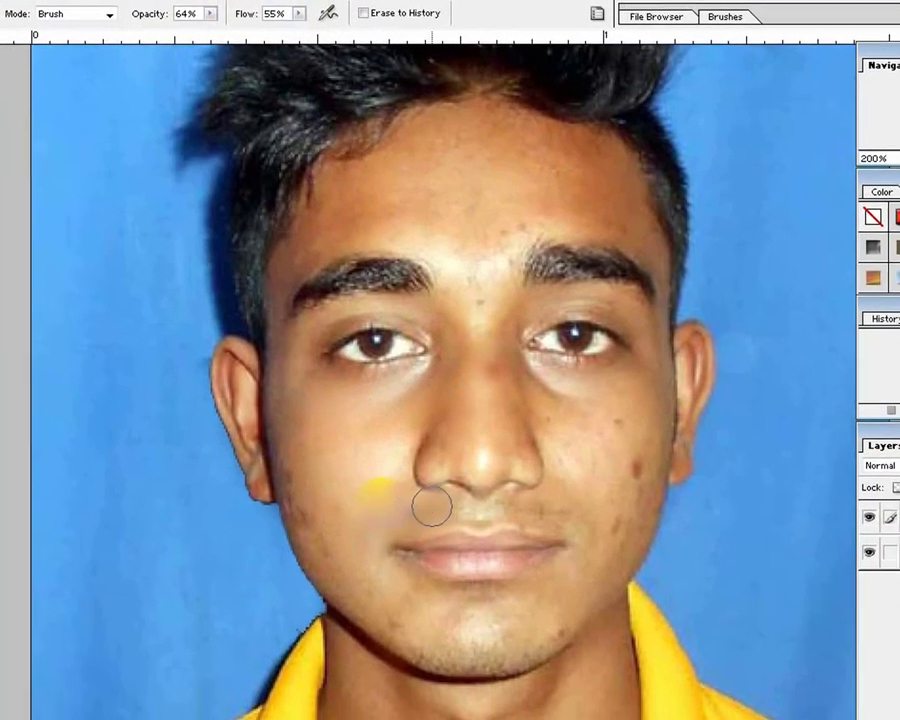
{"action": "mouse_move", "coordinate": [282, 456]}
{"action": "left_mouse_down"}
{"action": "mouse_move", "coordinate": [306, 519]}
{"action": "mouse_move", "coordinate": [403, 612]}
{"action": "mouse_move", "coordinate": [500, 589]}
{"action": "mouse_move", "coordinate": [378, 558]}
{"action": "left_mouse_up"}
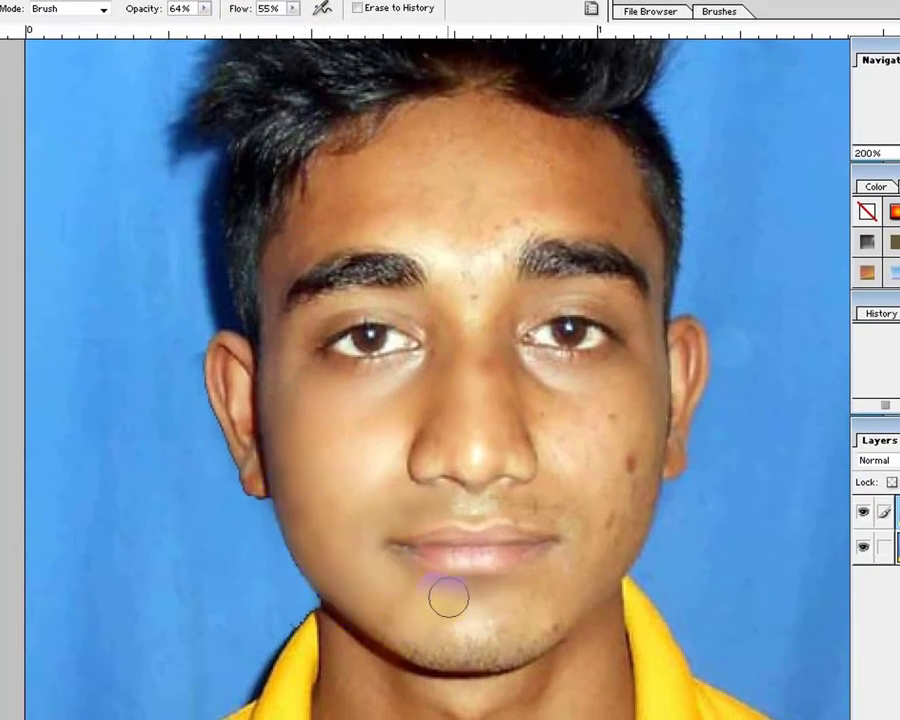
{"action": "mouse_move", "coordinate": [448, 598]}
{"action": "left_mouse_down"}
{"action": "mouse_move", "coordinate": [415, 655]}
{"action": "mouse_move", "coordinate": [610, 690]}
{"action": "mouse_move", "coordinate": [418, 649]}
{"action": "left_mouse_up"}
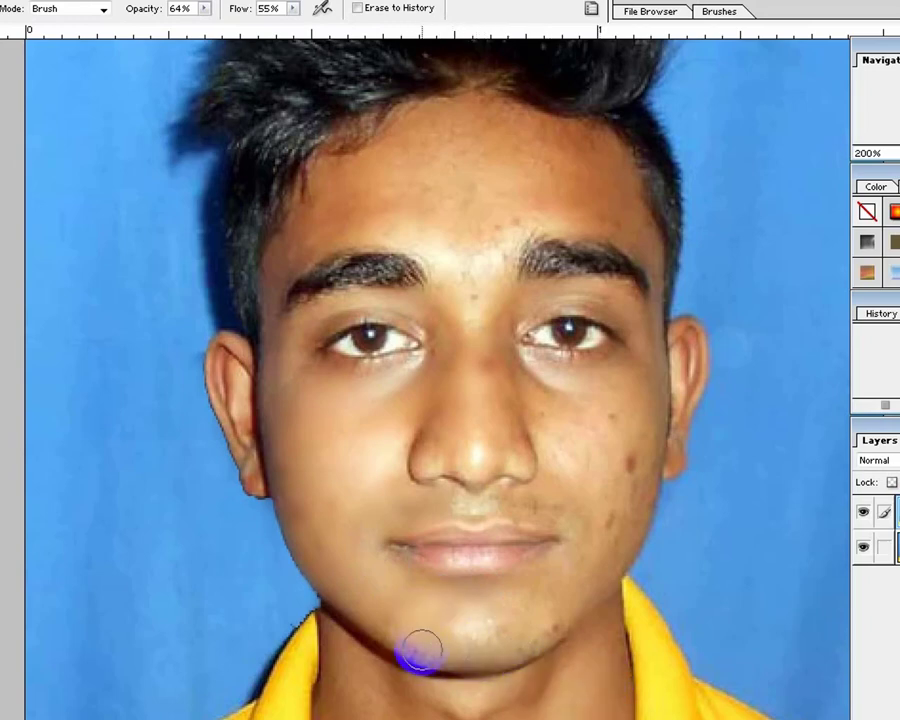
{"action": "mouse_move", "coordinate": [385, 612]}
{"action": "left_mouse_down"}
{"action": "mouse_move", "coordinate": [408, 610]}
{"action": "mouse_move", "coordinate": [514, 503]}
{"action": "mouse_move", "coordinate": [560, 474]}
{"action": "mouse_move", "coordinate": [524, 426]}
{"action": "mouse_move", "coordinate": [558, 396]}
{"action": "mouse_move", "coordinate": [585, 447]}
{"action": "mouse_move", "coordinate": [639, 452]}
{"action": "mouse_move", "coordinate": [627, 507]}
{"action": "left_mouse_up"}
{"action": "left_click", "coordinate": [515, 386]}
{"action": "left_click", "coordinate": [629, 386]}
{"action": "left_click", "coordinate": [632, 493]}
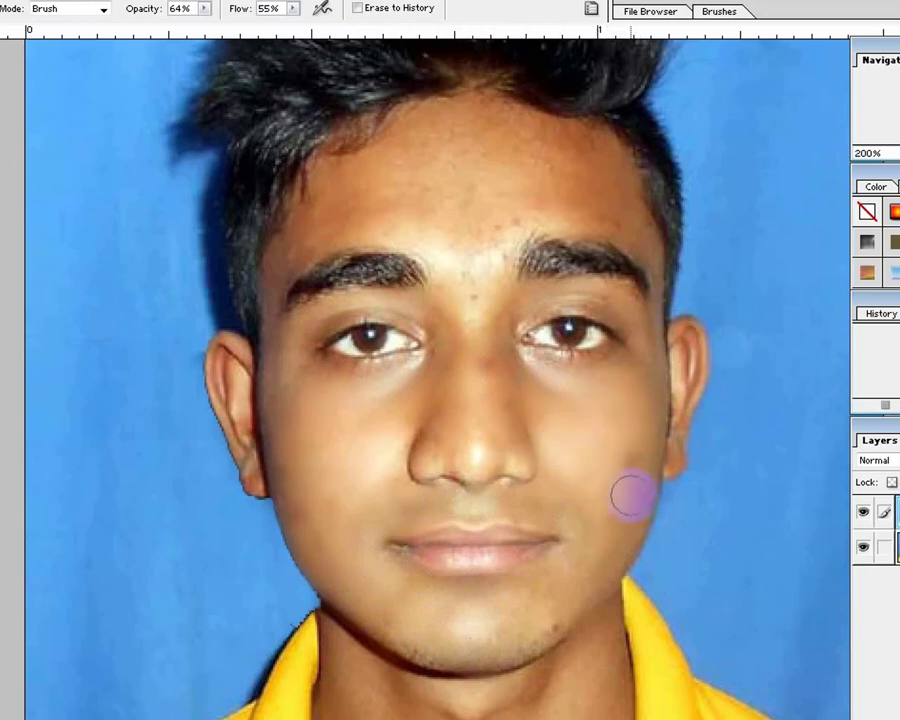
{"action": "left_click_drag", "start_coordinate": [624, 378], "coordinate": [447, 414]}
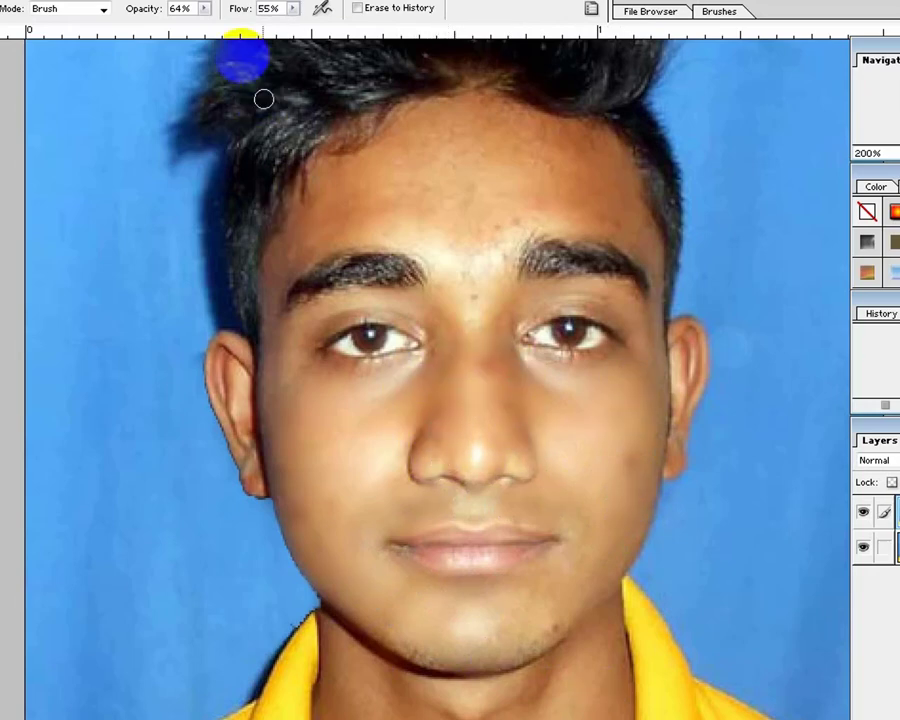
{"action": "mouse_move", "coordinate": [203, 9]}
{"action": "left_mouse_down"}
{"action": "mouse_move", "coordinate": [187, 30]}
{"action": "mouse_move", "coordinate": [172, 30]}
{"action": "left_mouse_up"}
Set opacity 35% and flow 41%, then retouch the nose bridge and tip
{"action": "left_click", "coordinate": [292, 8]}
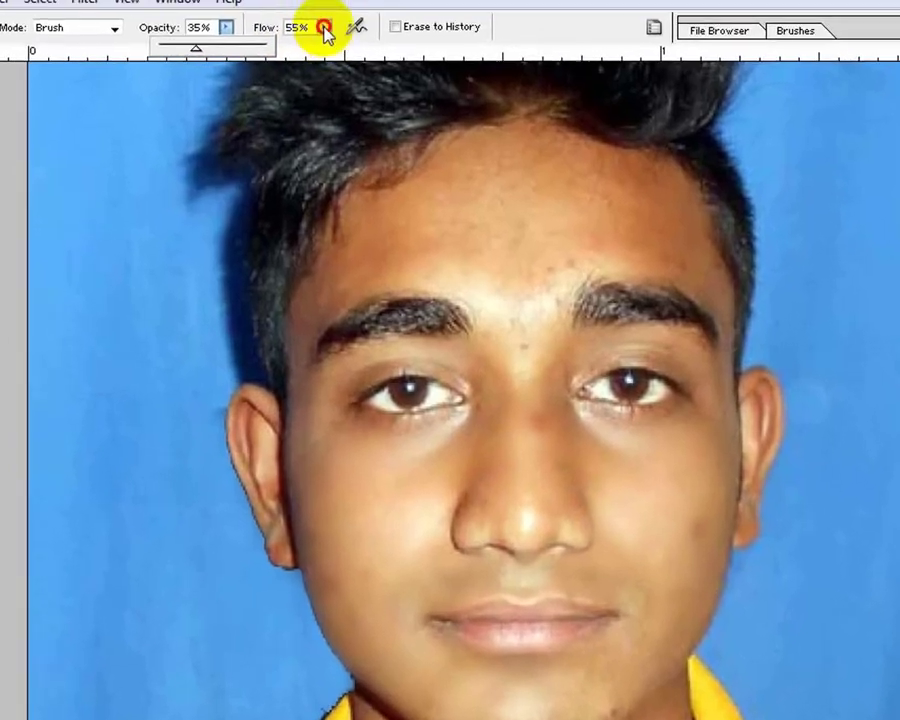
{"action": "left_click_drag", "start_coordinate": [285, 27], "coordinate": [276, 27]}
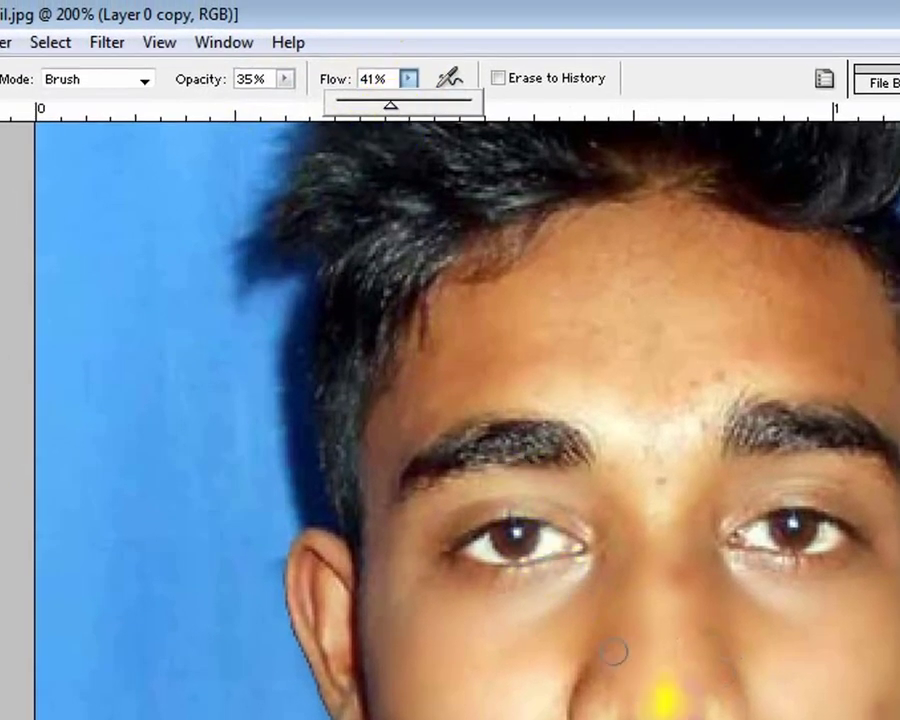
{"action": "left_click", "coordinate": [614, 652]}
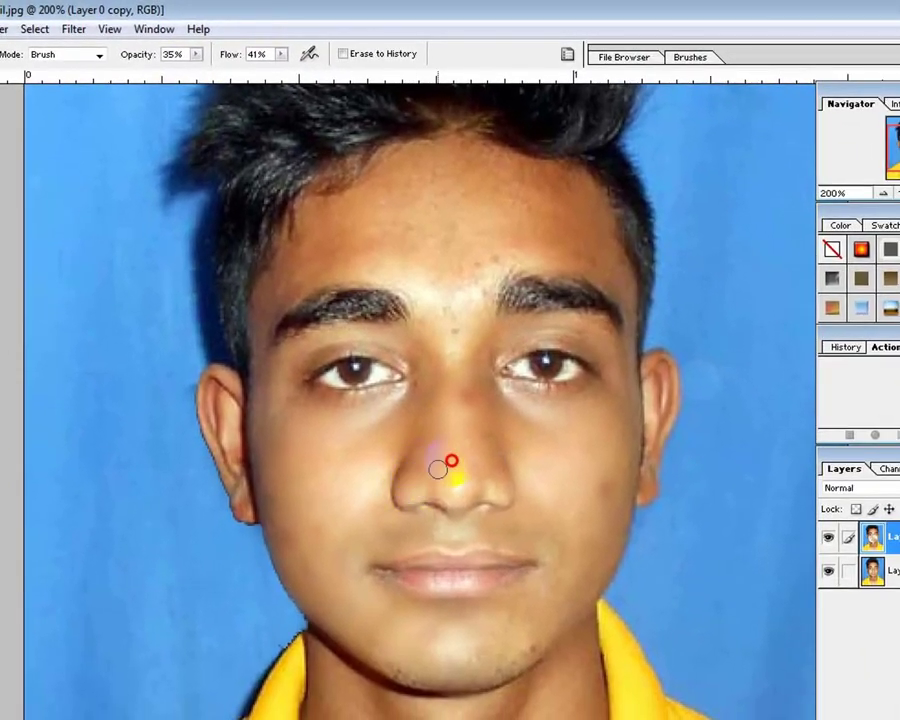
{"action": "left_click_drag", "start_coordinate": [438, 469], "coordinate": [474, 440]}
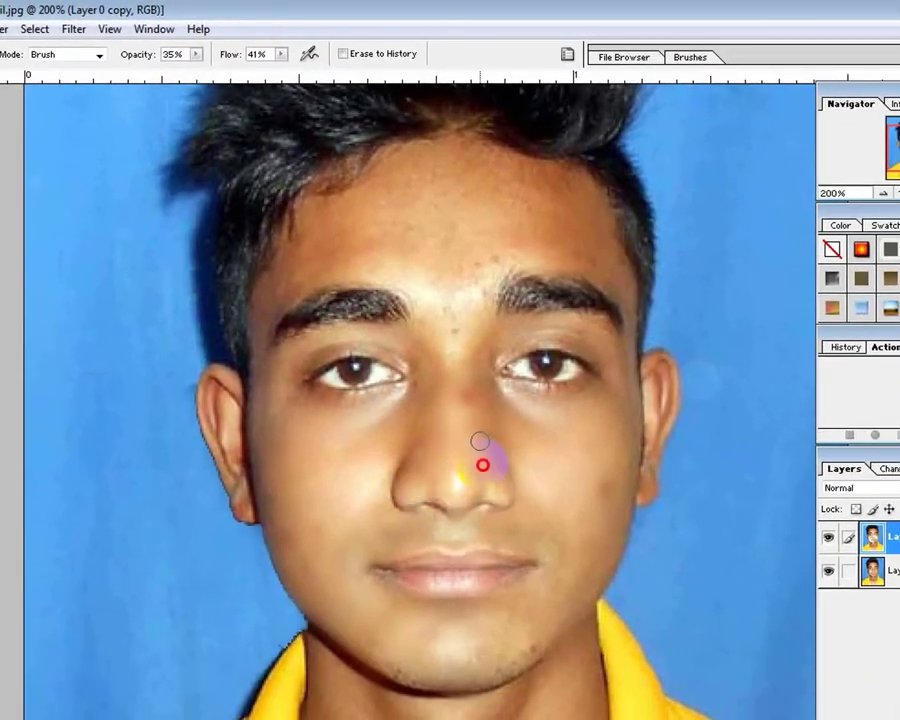
{"action": "left_click_drag", "start_coordinate": [491, 483], "coordinate": [424, 484]}
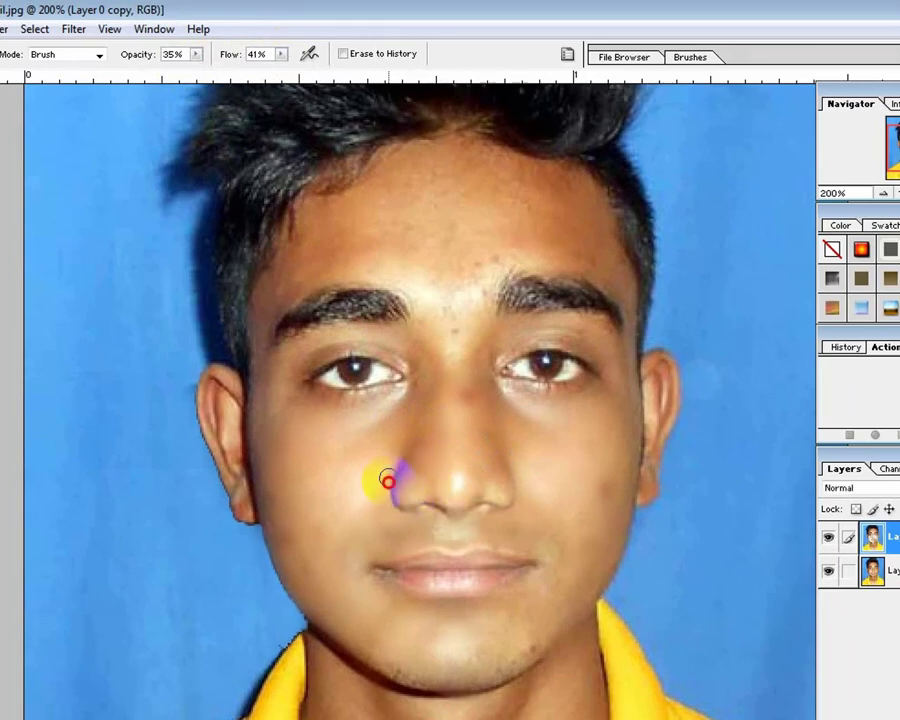
{"action": "left_click_drag", "start_coordinate": [420, 519], "coordinate": [392, 513]}
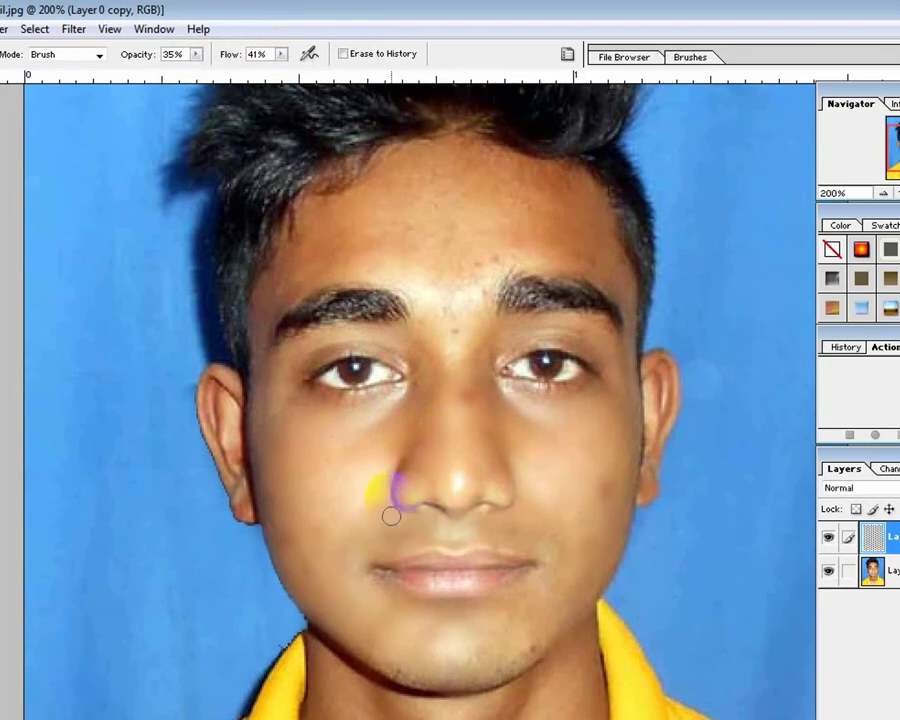
{"action": "left_click", "coordinate": [380, 443]}
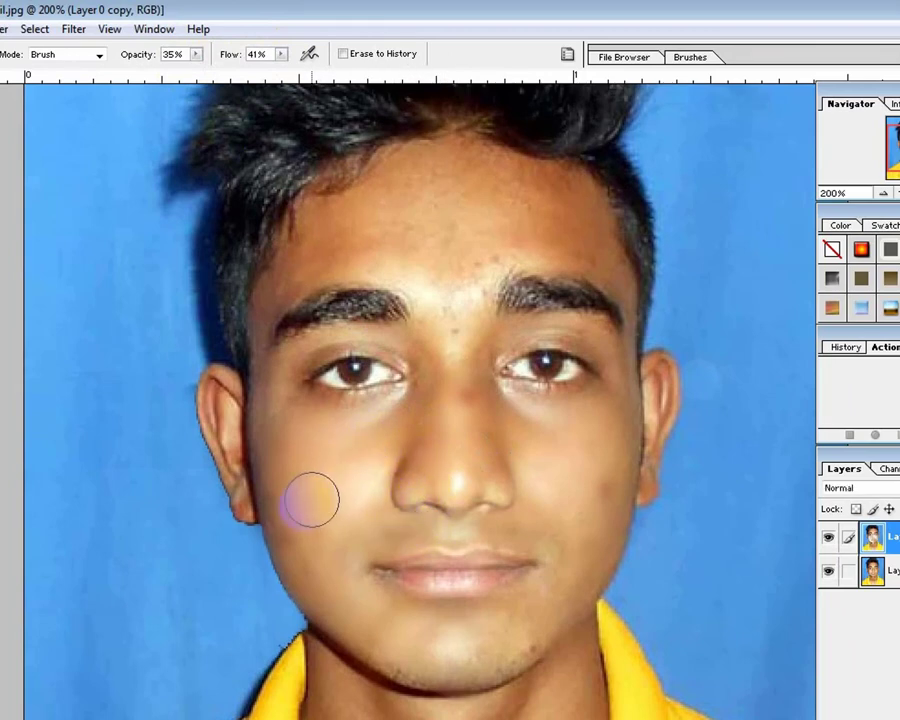
Smooth both cheeks and the forehead near the hairline
{"action": "mouse_move", "coordinate": [284, 514]}
{"action": "left_mouse_down"}
{"action": "mouse_move", "coordinate": [262, 492]}
{"action": "mouse_move", "coordinate": [271, 526]}
{"action": "mouse_move", "coordinate": [345, 629]}
{"action": "mouse_move", "coordinate": [412, 683]}
{"action": "mouse_move", "coordinate": [493, 680]}
{"action": "mouse_move", "coordinate": [526, 652]}
{"action": "left_mouse_up"}
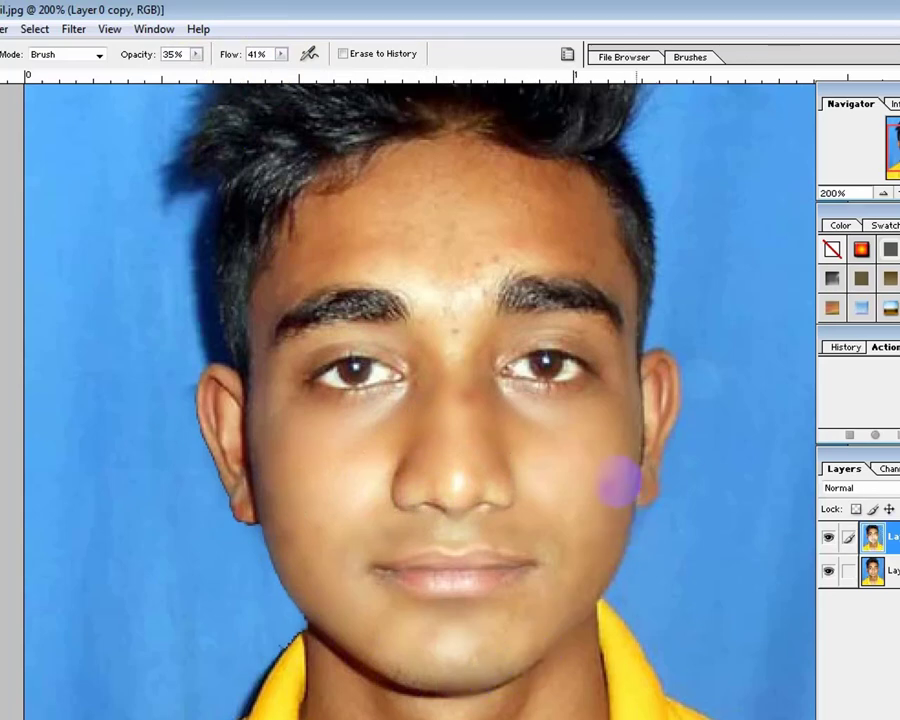
{"action": "mouse_move", "coordinate": [607, 498]}
{"action": "left_mouse_down"}
{"action": "mouse_move", "coordinate": [601, 513]}
{"action": "mouse_move", "coordinate": [604, 462]}
{"action": "left_mouse_up"}
{"action": "mouse_move", "coordinate": [570, 520]}
{"action": "left_mouse_down"}
{"action": "mouse_move", "coordinate": [502, 418]}
{"action": "mouse_move", "coordinate": [469, 398]}
{"action": "mouse_move", "coordinate": [492, 236]}
{"action": "left_mouse_up"}
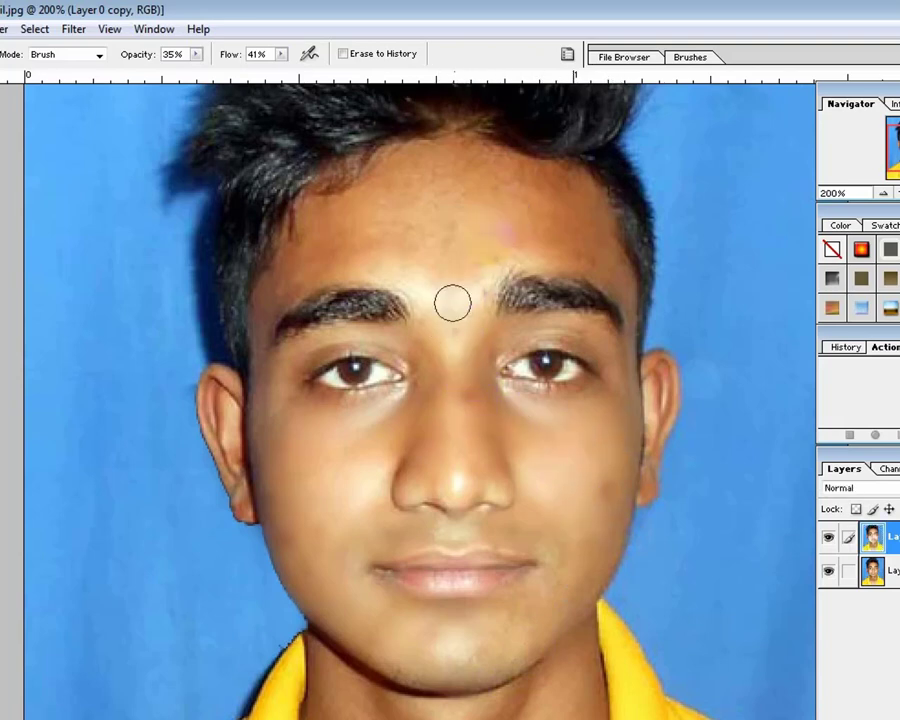
{"action": "left_click_drag", "start_coordinate": [402, 185], "coordinate": [358, 217]}
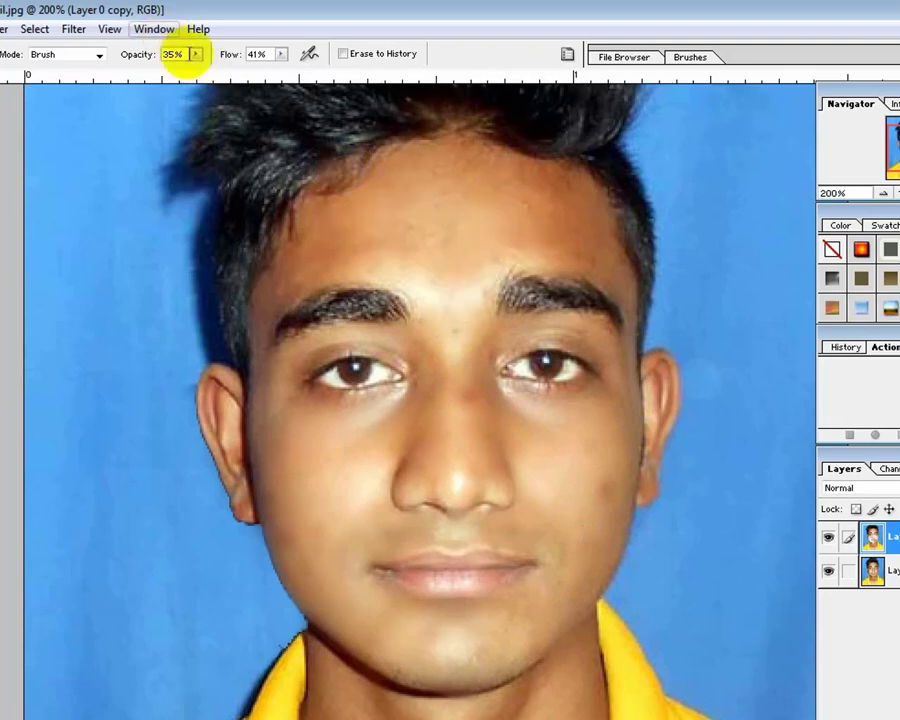
Raise opacity to 56% and flow to 66%, then retouch forehead, brows and eyes
{"action": "left_click", "coordinate": [196, 54]}
{"action": "left_click_drag", "start_coordinate": [203, 72], "coordinate": [303, 78]}
{"action": "left_click", "coordinate": [282, 54]}
{"action": "left_click_drag", "start_coordinate": [548, 192], "coordinate": [433, 172]}
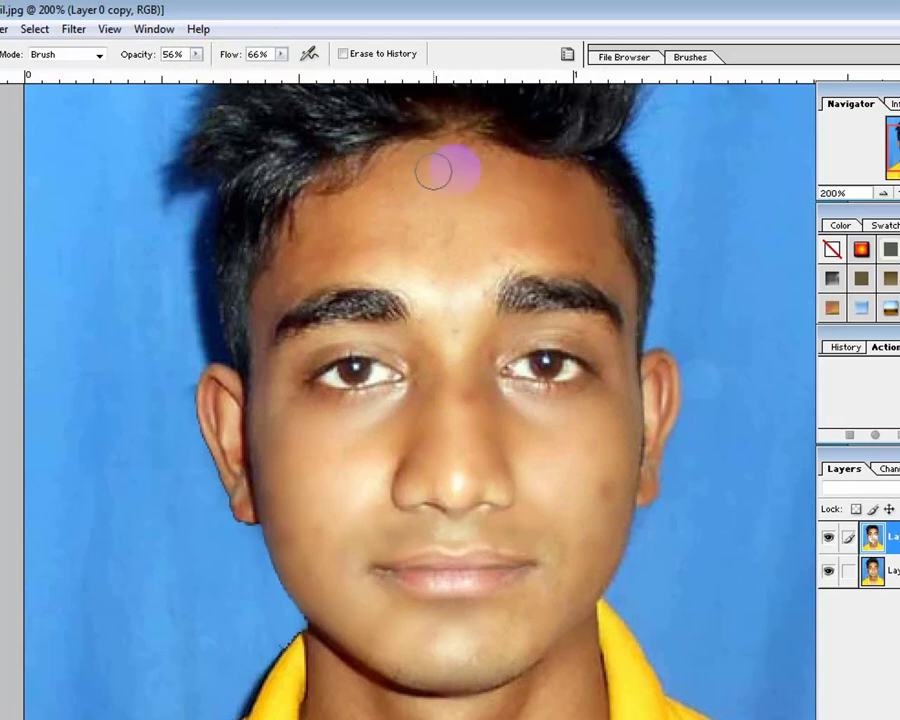
{"action": "mouse_move", "coordinate": [320, 247]}
{"action": "left_mouse_down"}
{"action": "mouse_move", "coordinate": [297, 268]}
{"action": "mouse_move", "coordinate": [346, 278]}
{"action": "mouse_move", "coordinate": [374, 234]}
{"action": "left_mouse_up"}
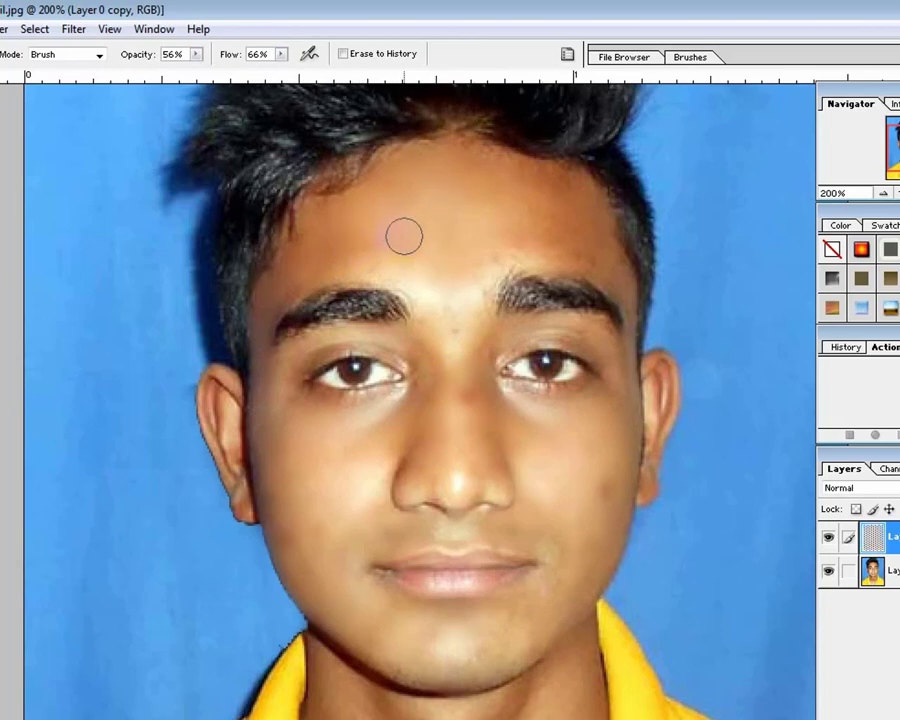
{"action": "mouse_move", "coordinate": [442, 287]}
{"action": "left_mouse_down"}
{"action": "mouse_move", "coordinate": [506, 198]}
{"action": "mouse_move", "coordinate": [588, 262]}
{"action": "left_mouse_up"}
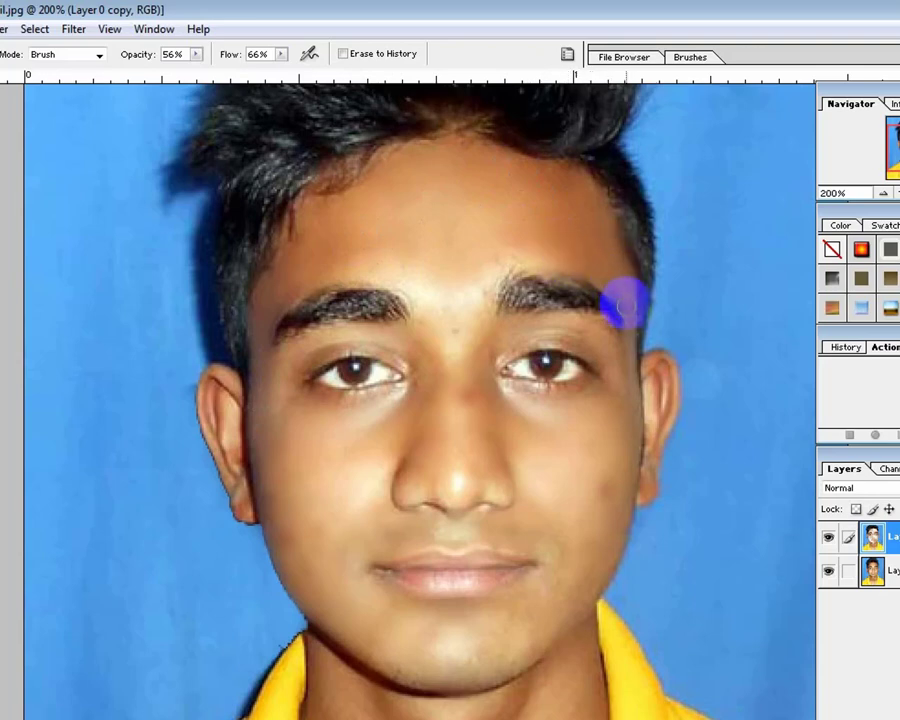
{"action": "mouse_move", "coordinate": [624, 301]}
{"action": "left_mouse_down"}
{"action": "mouse_move", "coordinate": [550, 319]}
{"action": "mouse_move", "coordinate": [592, 342]}
{"action": "mouse_move", "coordinate": [508, 331]}
{"action": "mouse_move", "coordinate": [503, 357]}
{"action": "mouse_move", "coordinate": [450, 340]}
{"action": "mouse_move", "coordinate": [472, 398]}
{"action": "mouse_move", "coordinate": [458, 406]}
{"action": "mouse_move", "coordinate": [424, 366]}
{"action": "mouse_move", "coordinate": [380, 340]}
{"action": "mouse_move", "coordinate": [315, 346]}
{"action": "mouse_move", "coordinate": [279, 382]}
{"action": "mouse_move", "coordinate": [309, 410]}
{"action": "left_mouse_up"}
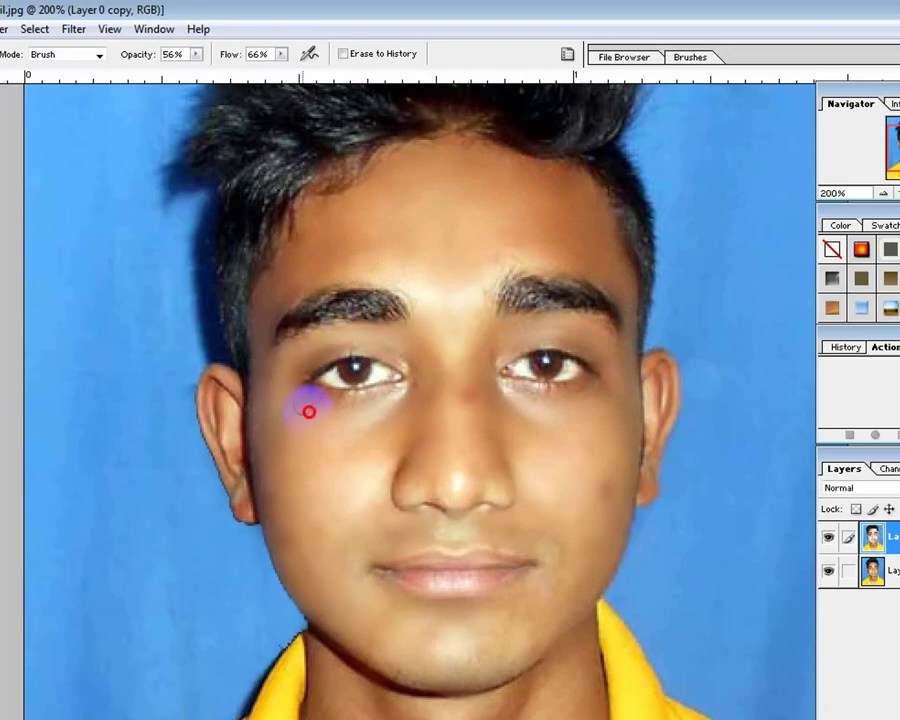
{"action": "left_click_drag", "start_coordinate": [205, 75], "coordinate": [230, 78]}
Raise opacity and flow to 92%, erase briefly, then lower both to 46%
{"action": "left_click_drag", "start_coordinate": [281, 54], "coordinate": [305, 74]}
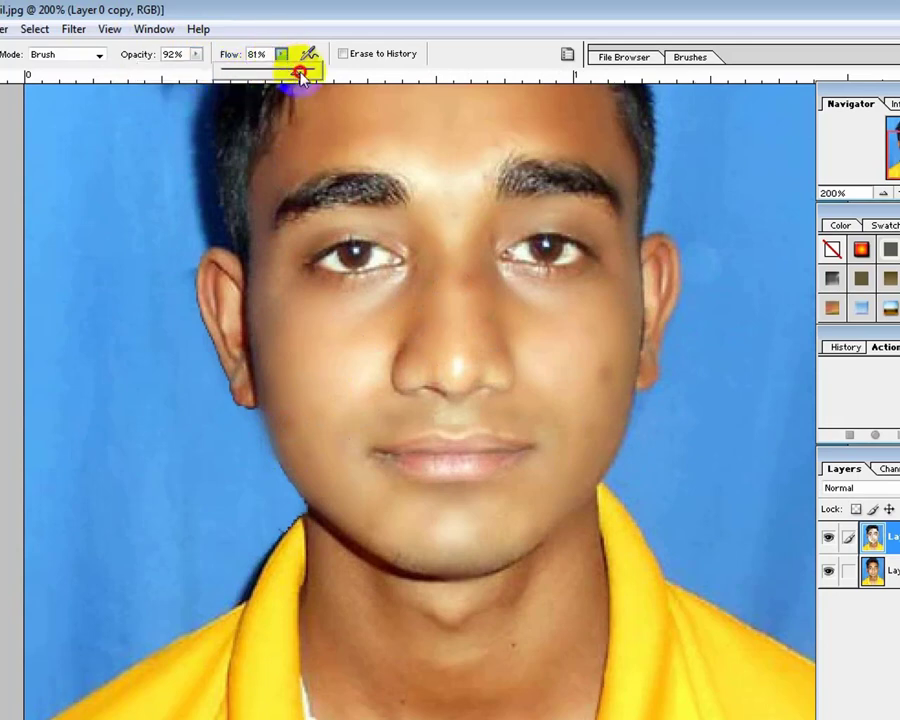
{"action": "left_click", "coordinate": [475, 298]}
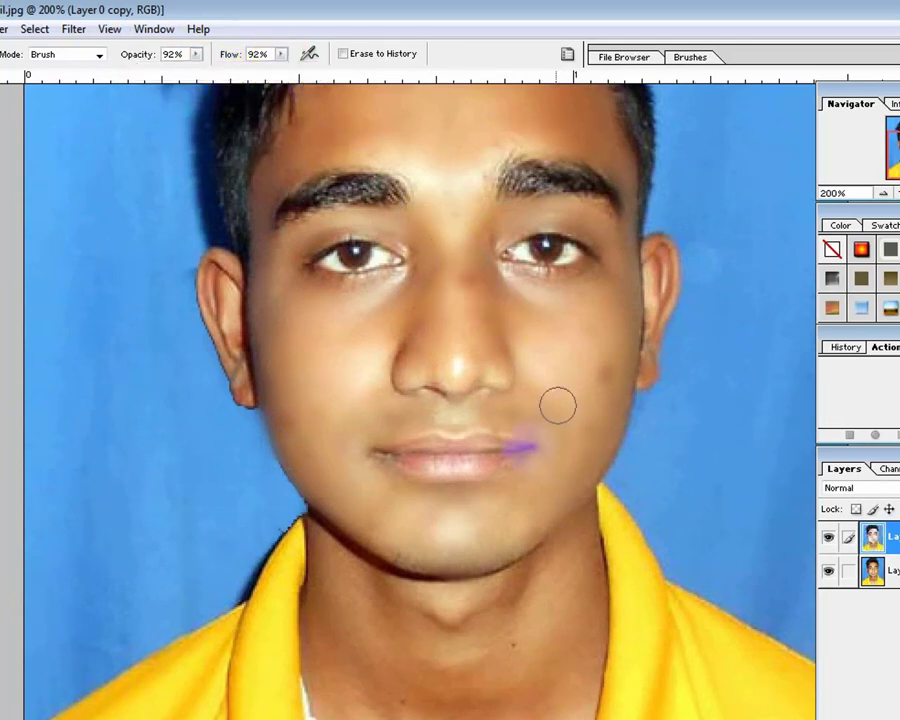
{"action": "left_click_drag", "start_coordinate": [415, 580], "coordinate": [345, 645]}
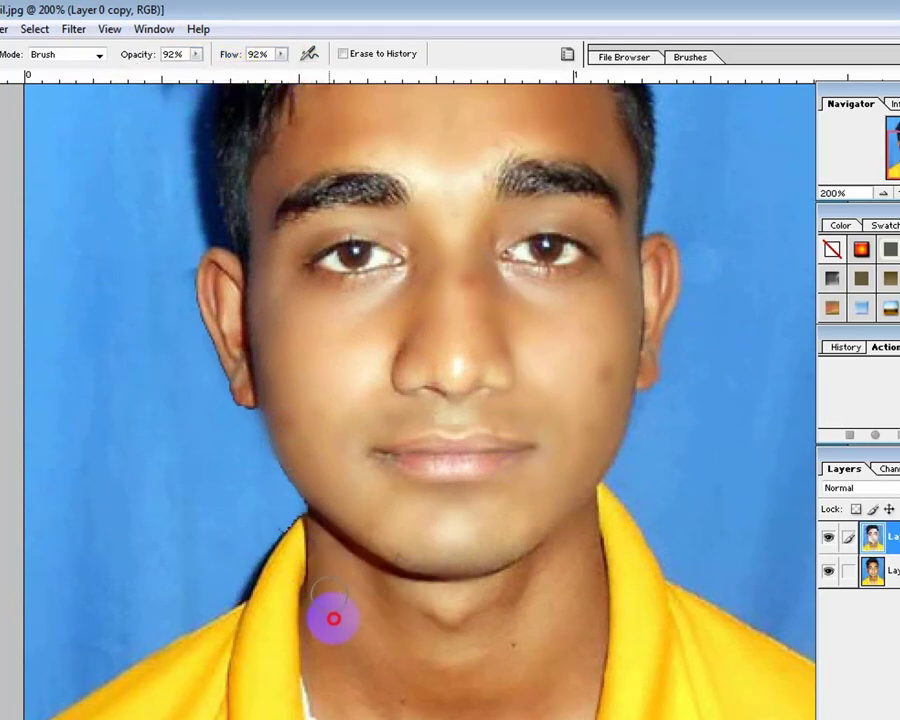
{"action": "left_click", "coordinate": [197, 56]}
{"action": "left_click_drag", "start_coordinate": [197, 56], "coordinate": [161, 76]}
{"action": "left_click_drag", "start_coordinate": [281, 54], "coordinate": [229, 92]}
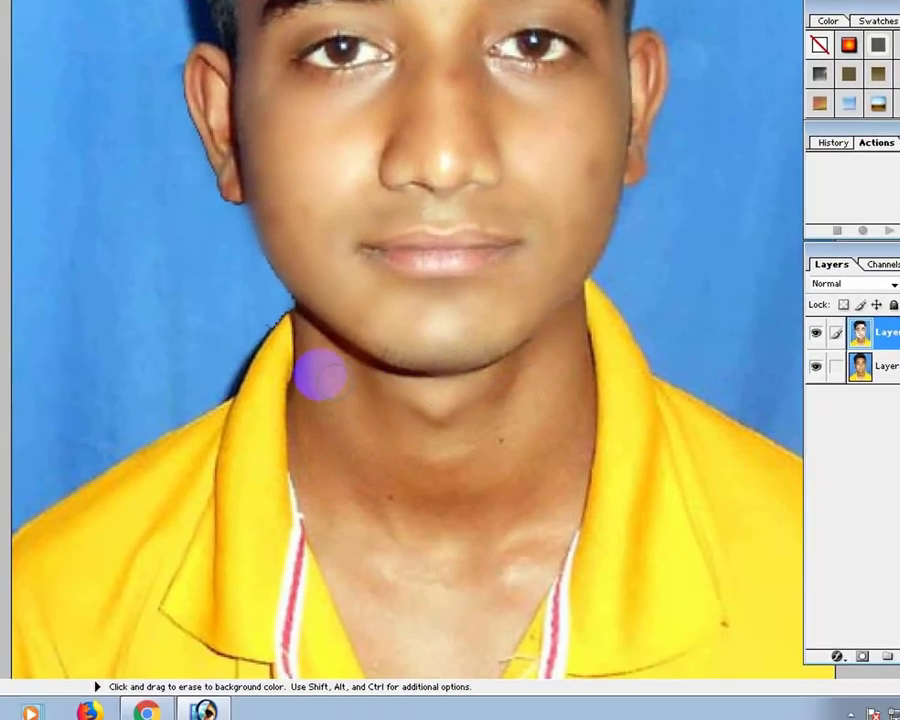
Smooth the skin under the chin, neck and upper chest, then zoom out
{"action": "left_click", "coordinate": [318, 432]}
{"action": "mouse_move", "coordinate": [400, 456]}
{"action": "left_mouse_down"}
{"action": "mouse_move", "coordinate": [468, 466]}
{"action": "mouse_move", "coordinate": [559, 394]}
{"action": "left_mouse_up"}
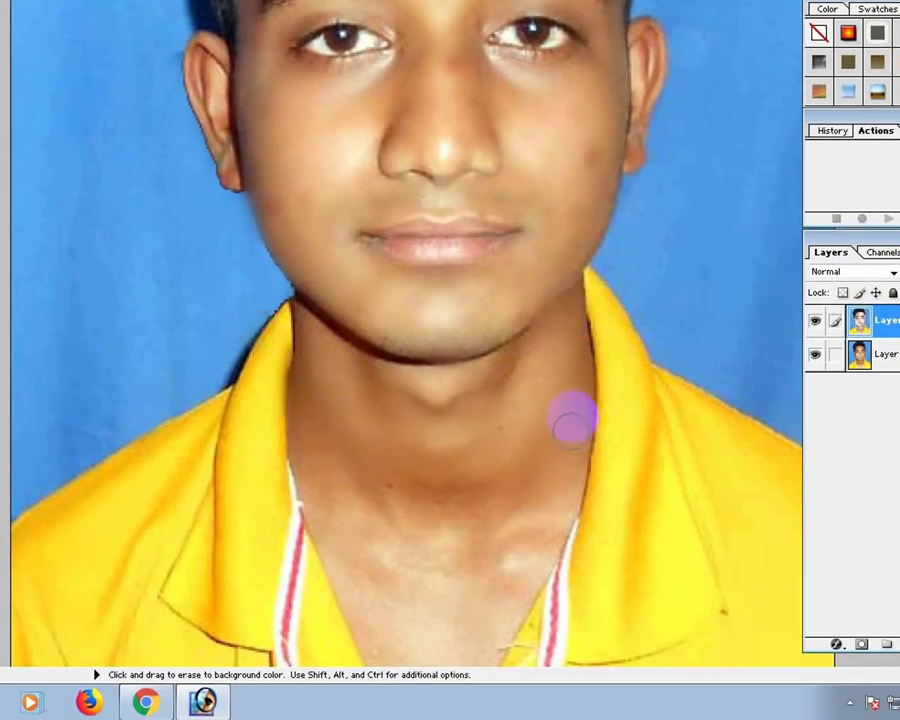
{"action": "key", "text": "h"}
{"action": "key", "text": "e"}
{"action": "left_click_drag", "start_coordinate": [406, 476], "coordinate": [484, 462]}
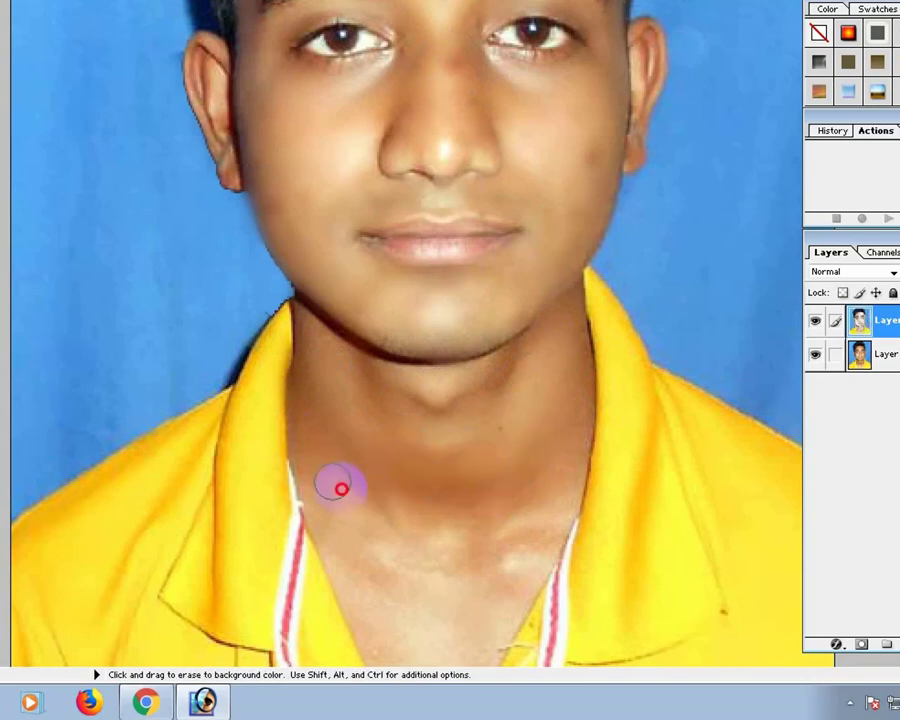
{"action": "mouse_move", "coordinate": [340, 484]}
{"action": "left_mouse_down"}
{"action": "mouse_move", "coordinate": [351, 495]}
{"action": "mouse_move", "coordinate": [522, 488]}
{"action": "left_mouse_up"}
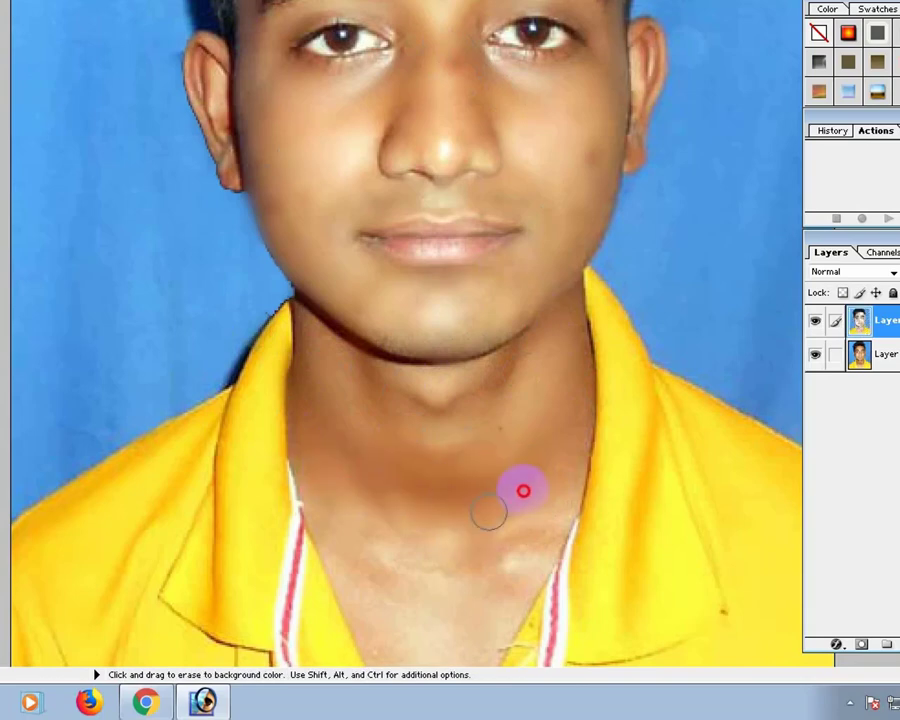
{"action": "left_click", "coordinate": [485, 607]}
{"action": "left_click_drag", "start_coordinate": [513, 540], "coordinate": [387, 598]}
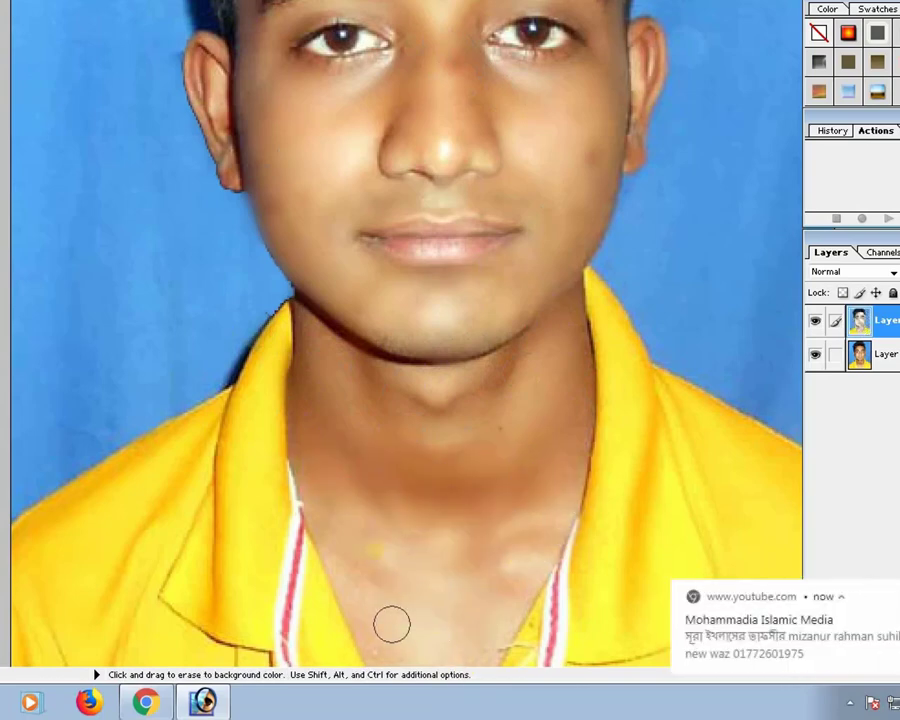
{"action": "left_click_drag", "start_coordinate": [364, 537], "coordinate": [553, 538]}
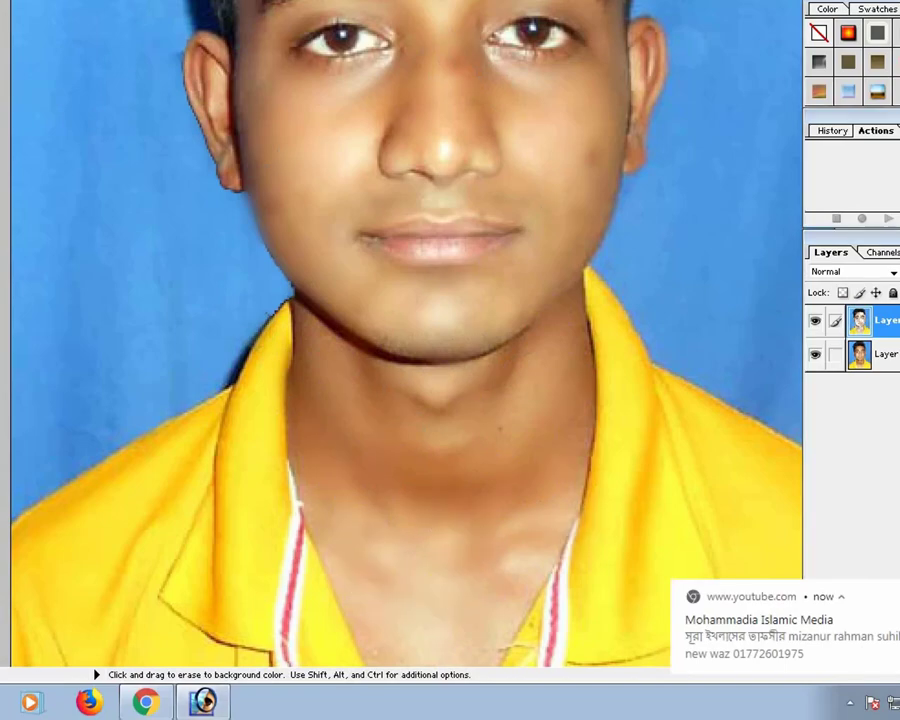
{"action": "key", "text": "ctrl+minus"}
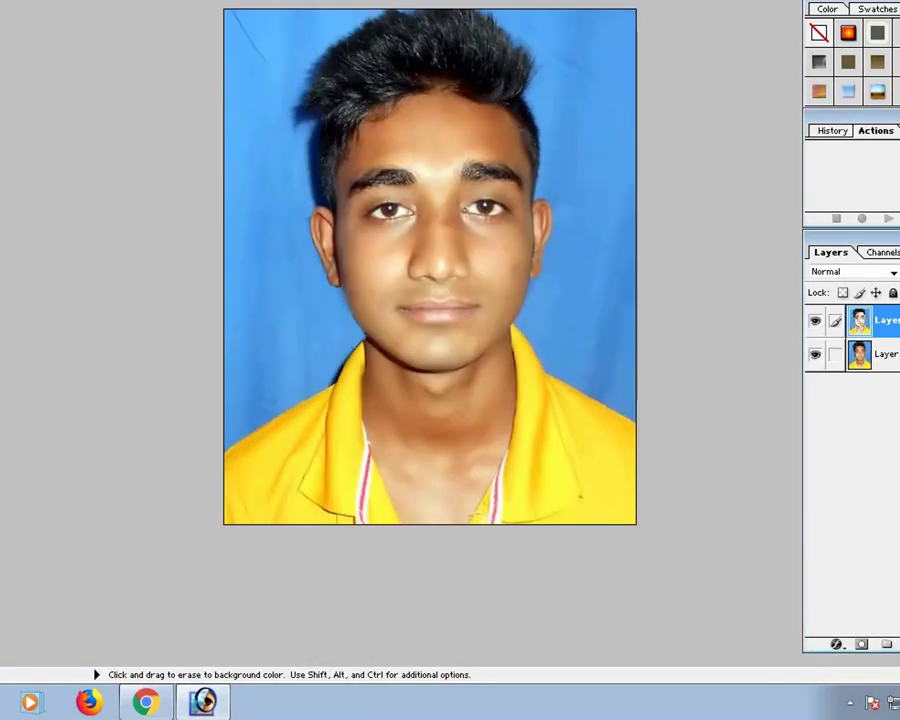
Zoom in on the face, retouch between the eyes, and set up a smaller 30-pixel Brush
{"action": "key", "text": "ctrl+plus"}
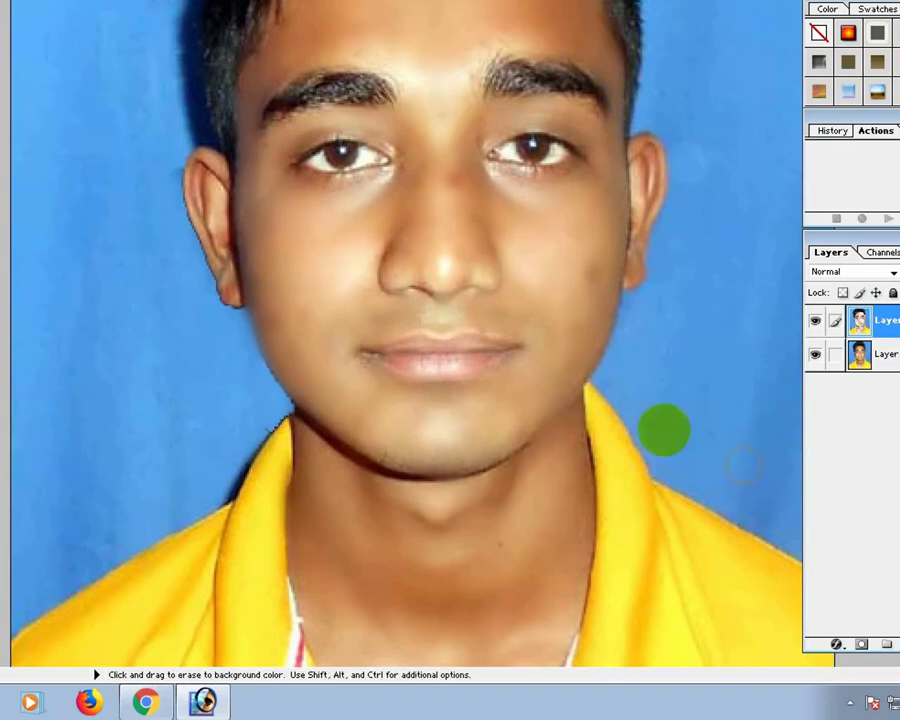
{"action": "mouse_move", "coordinate": [441, 177]}
{"action": "left_mouse_down"}
{"action": "mouse_move", "coordinate": [416, 205]}
{"action": "mouse_move", "coordinate": [446, 198]}
{"action": "mouse_move", "coordinate": [461, 206]}
{"action": "left_mouse_up"}
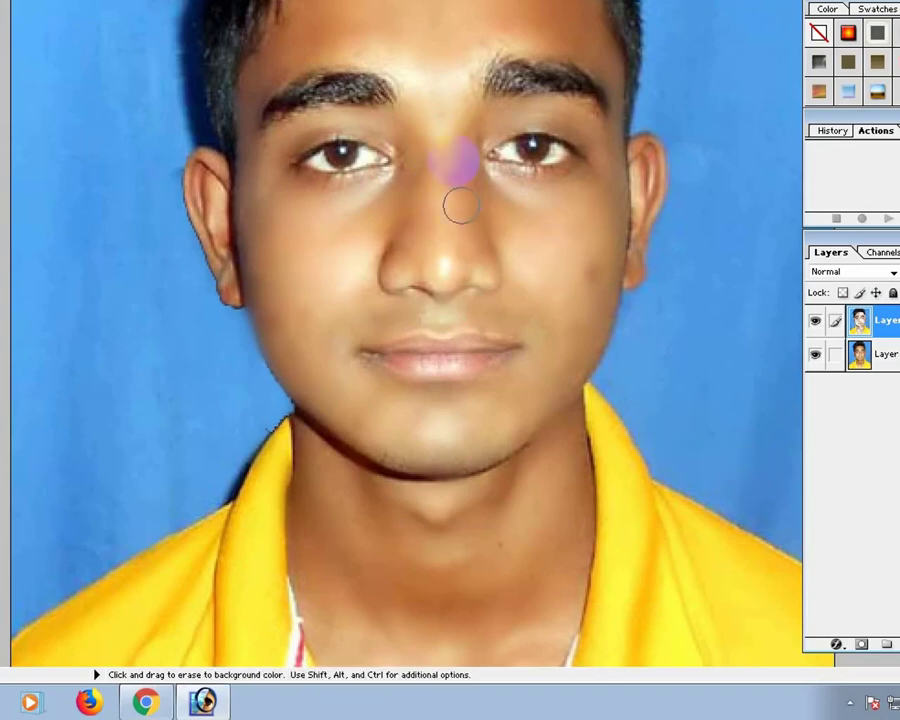
{"action": "key", "text": "s"}
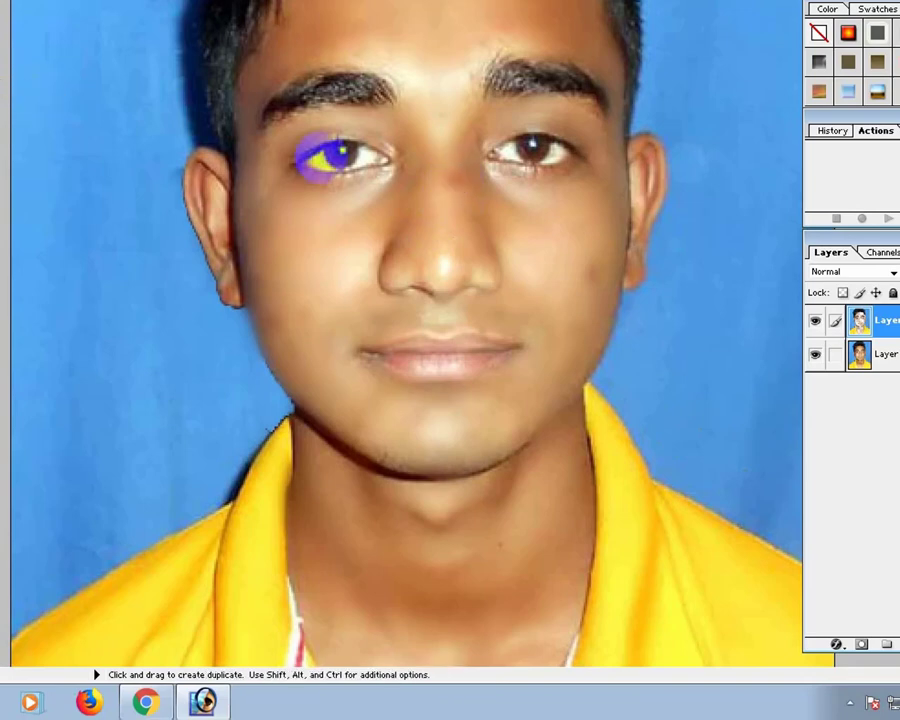
{"action": "key", "text": "bracketleft"}
{"action": "key", "text": "bracketleft"}
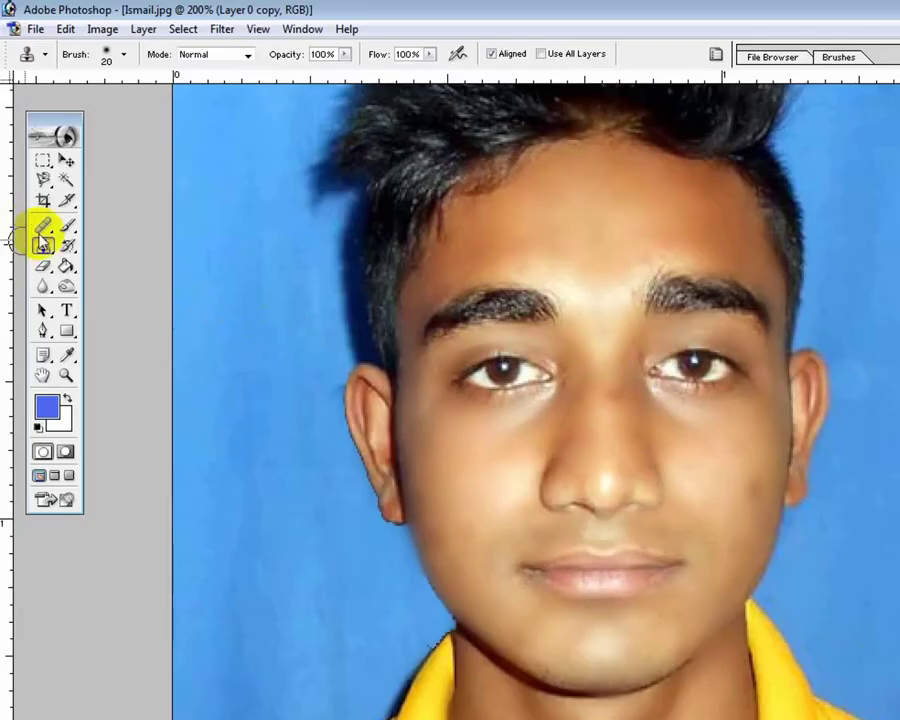
{"action": "left_click", "coordinate": [67, 226]}
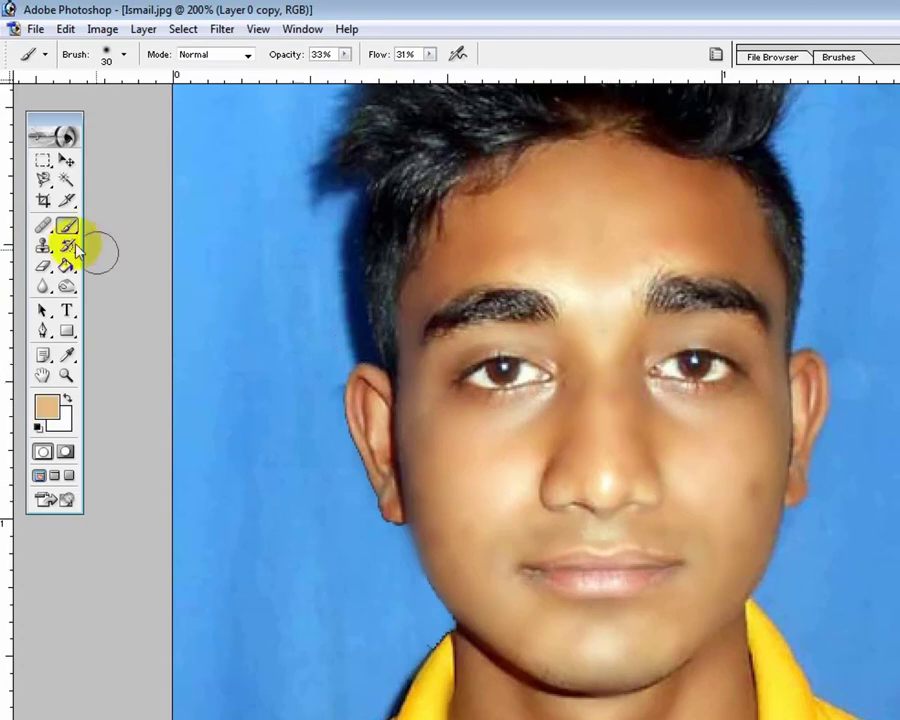
Pick the soft brush, sample a light cheek skin tone, and dab it over cheek and nose
{"action": "left_click_drag", "start_coordinate": [67, 226], "coordinate": [141, 229]}
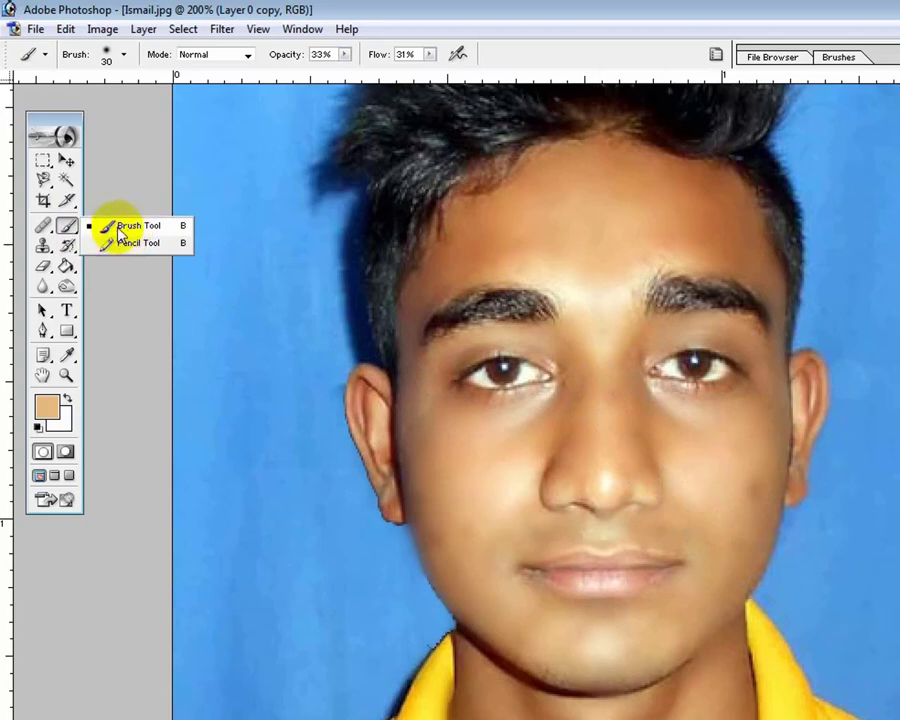
{"action": "left_click", "coordinate": [122, 230]}
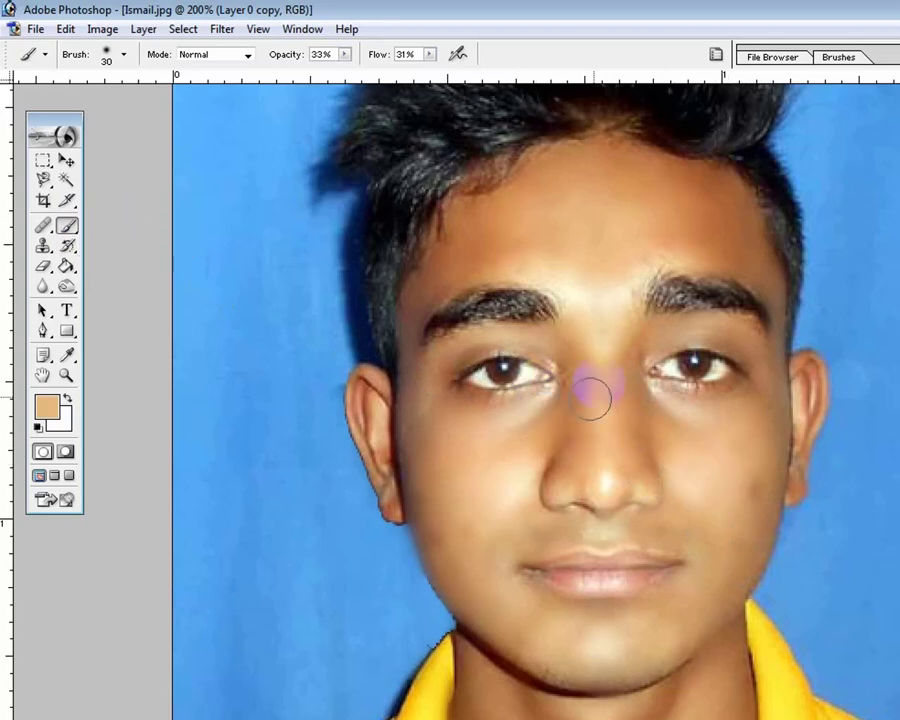
{"action": "left_click", "coordinate": [699, 464], "text": "alt"}
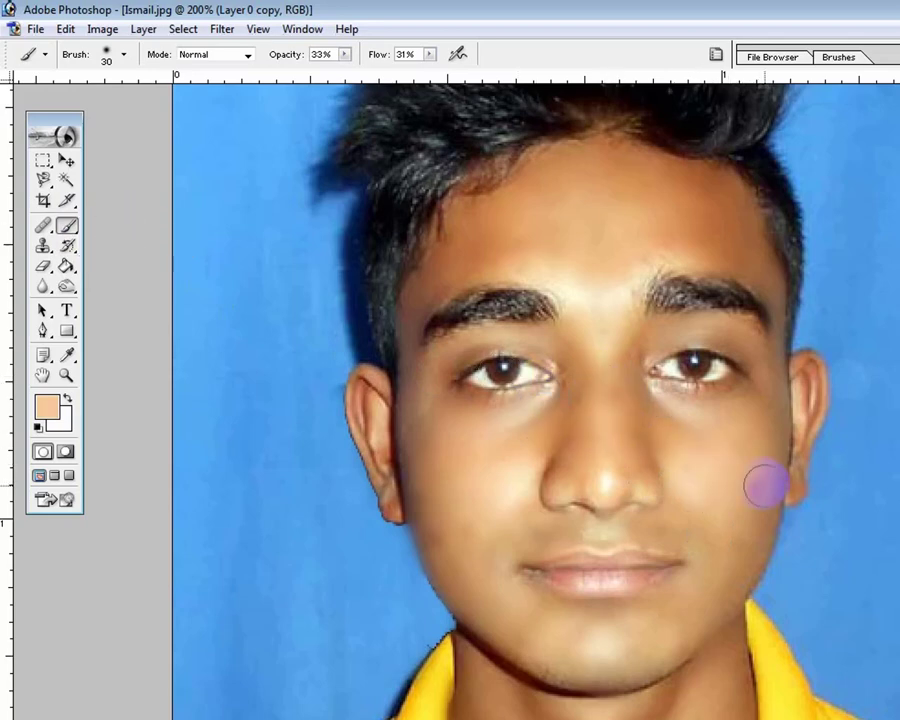
{"action": "left_click", "coordinate": [446, 516], "text": "alt"}
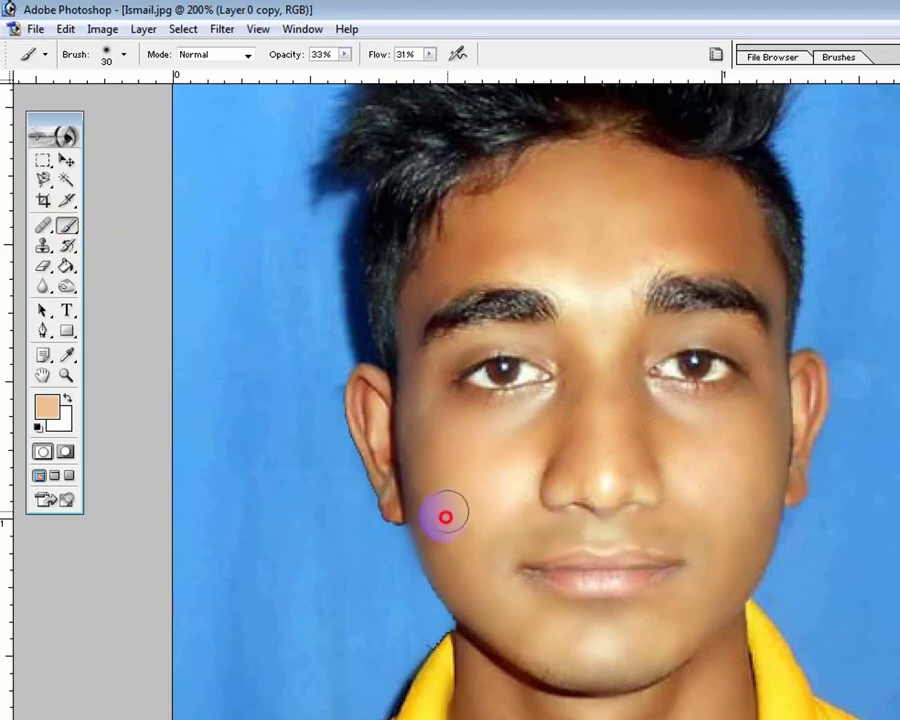
{"action": "left_click", "coordinate": [610, 432], "text": "alt"}
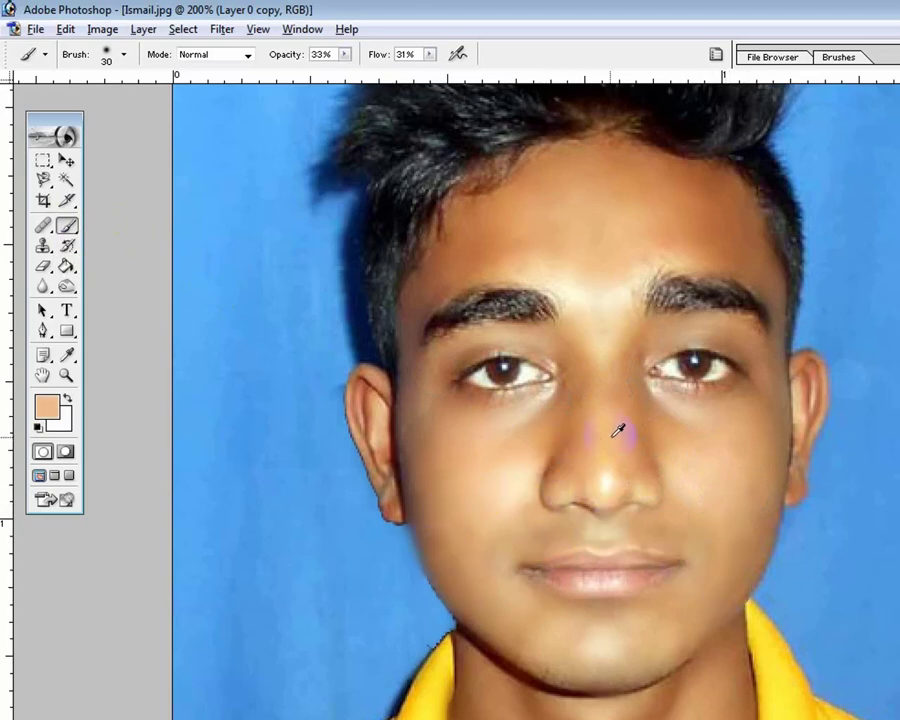
{"action": "left_click", "coordinate": [615, 398]}
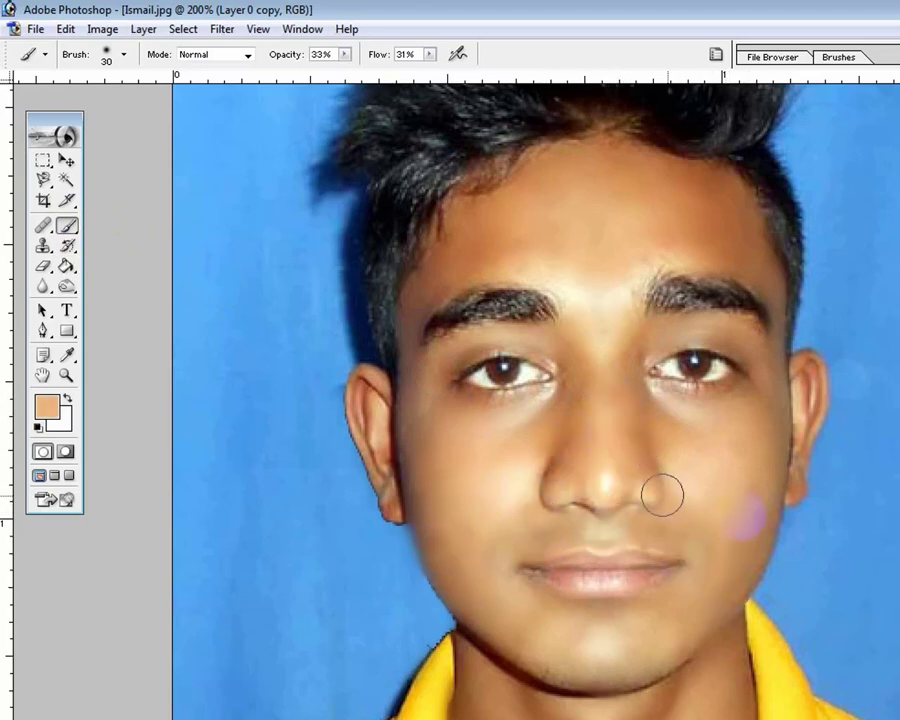
{"action": "key", "text": "ctrl+minus"}
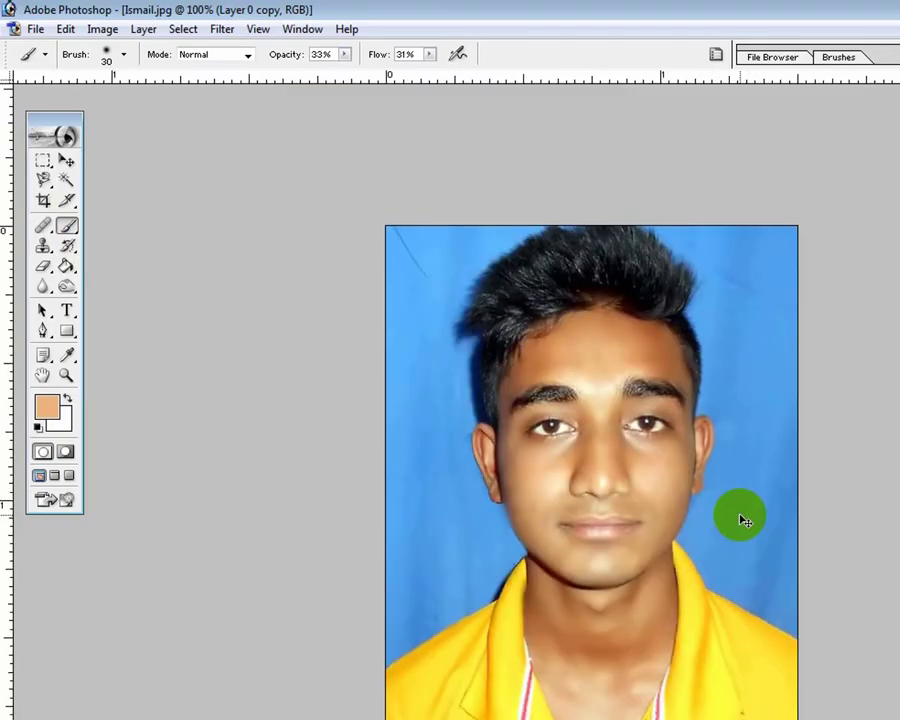
Dab skin tone beside the right eye and lips, then merge Layer 0 copy into Layer 0
{"action": "left_click", "coordinate": [690, 412]}
{"action": "left_click", "coordinate": [632, 522]}
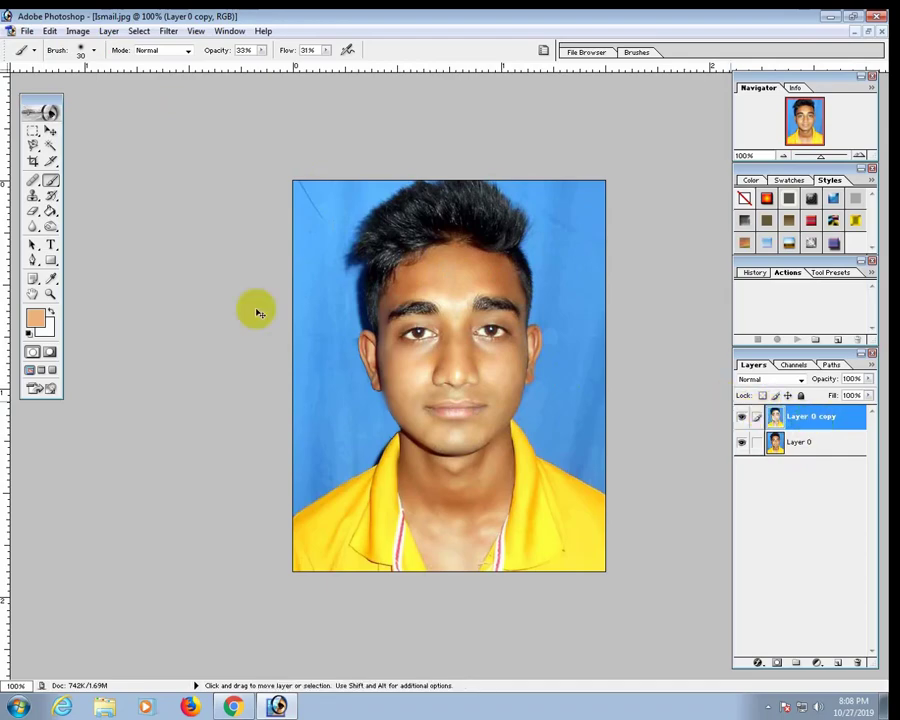
{"action": "left_click", "coordinate": [52, 33]}
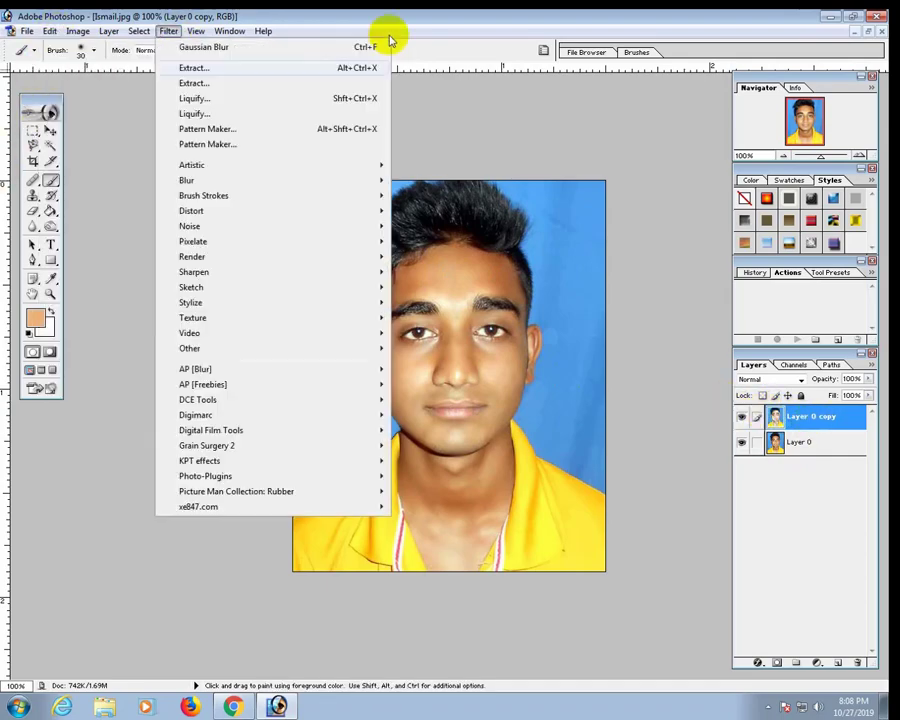
{"action": "left_click", "coordinate": [452, 227]}
{"action": "key", "text": "ctrl+e"}
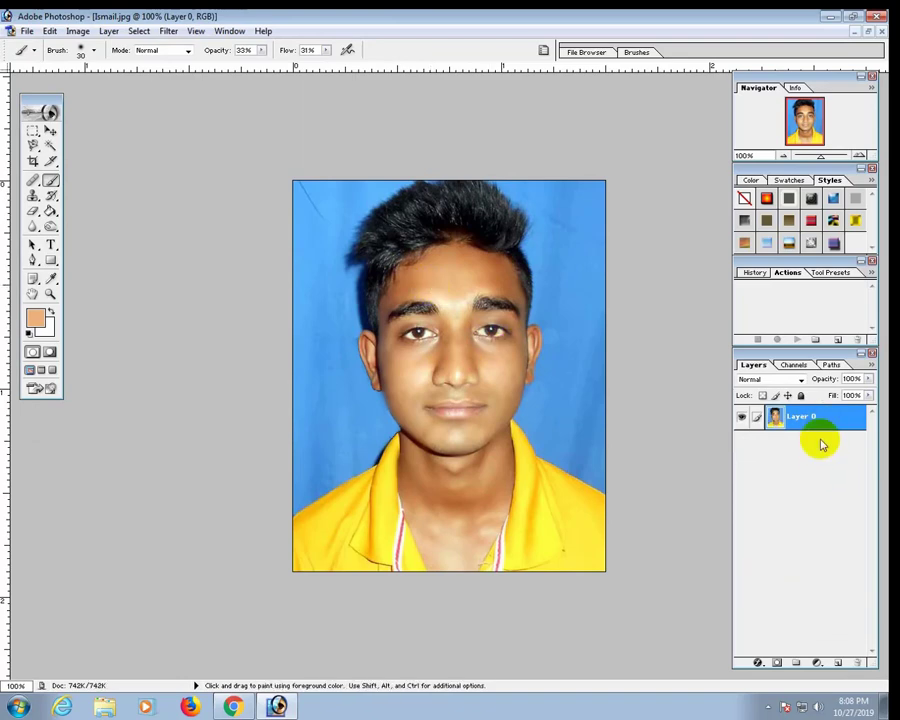
Apply Selective Color with Reds Black at -41%, then brush a stroke near the collar
{"action": "left_click", "coordinate": [74, 33]}
{"action": "mouse_move", "coordinate": [109, 68]}
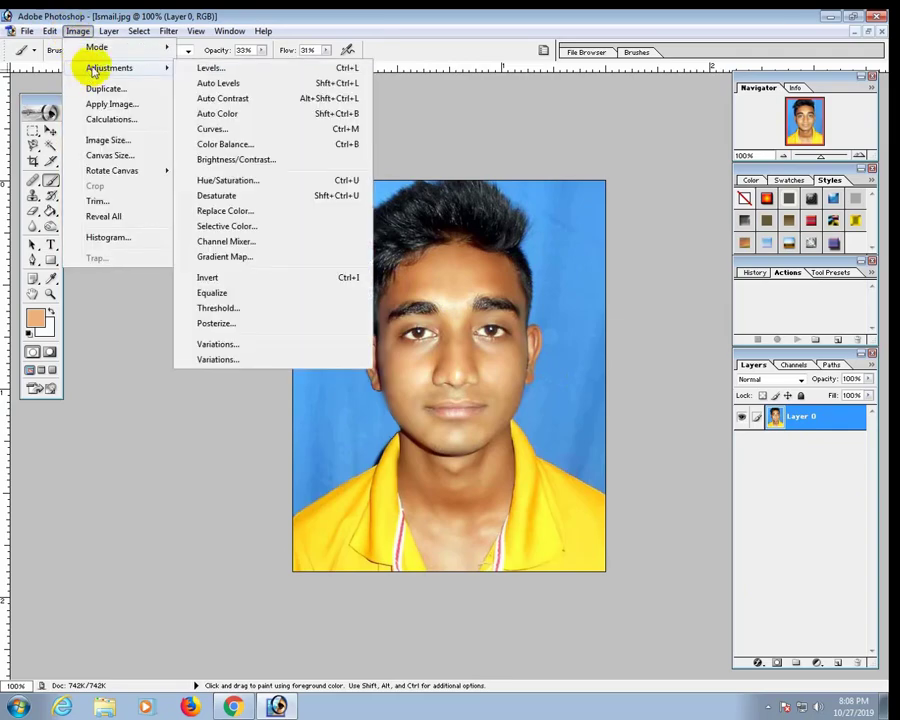
{"action": "left_click", "coordinate": [233, 227]}
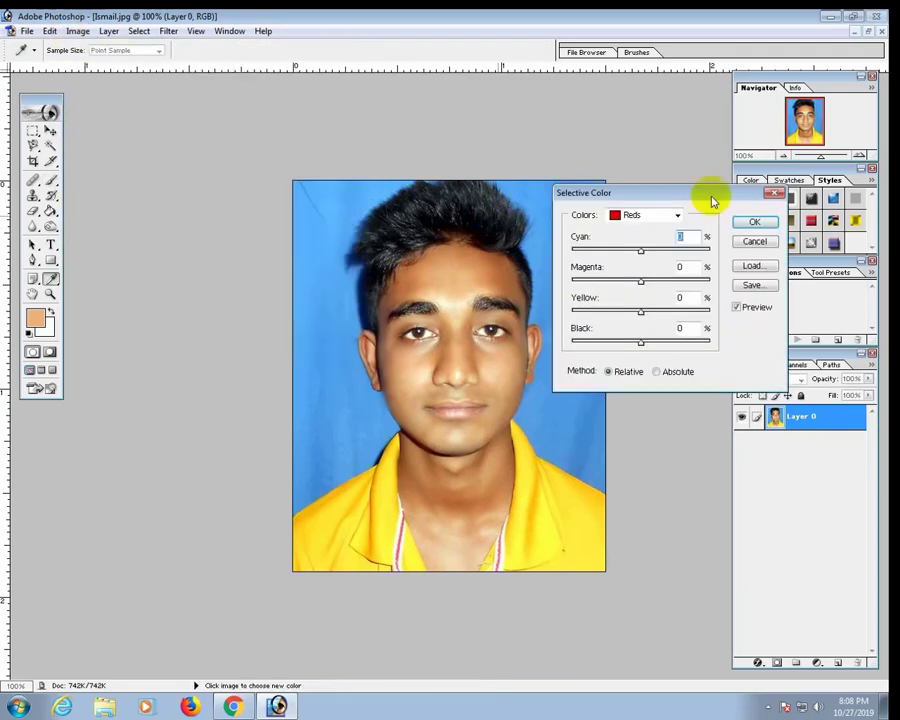
{"action": "left_click_drag", "start_coordinate": [670, 192], "coordinate": [690, 183]}
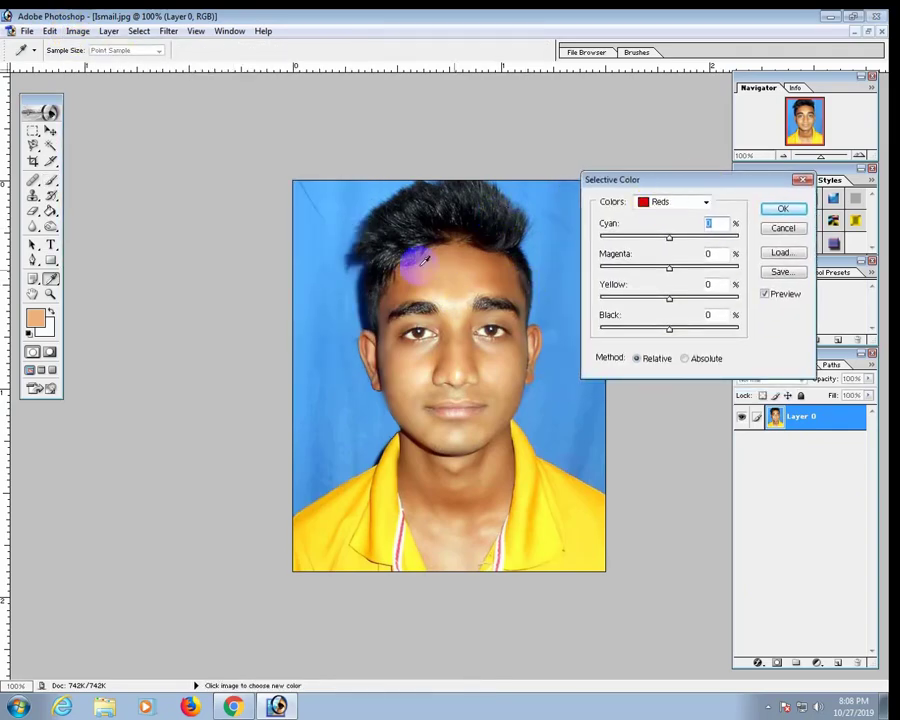
{"action": "left_click", "coordinate": [657, 206]}
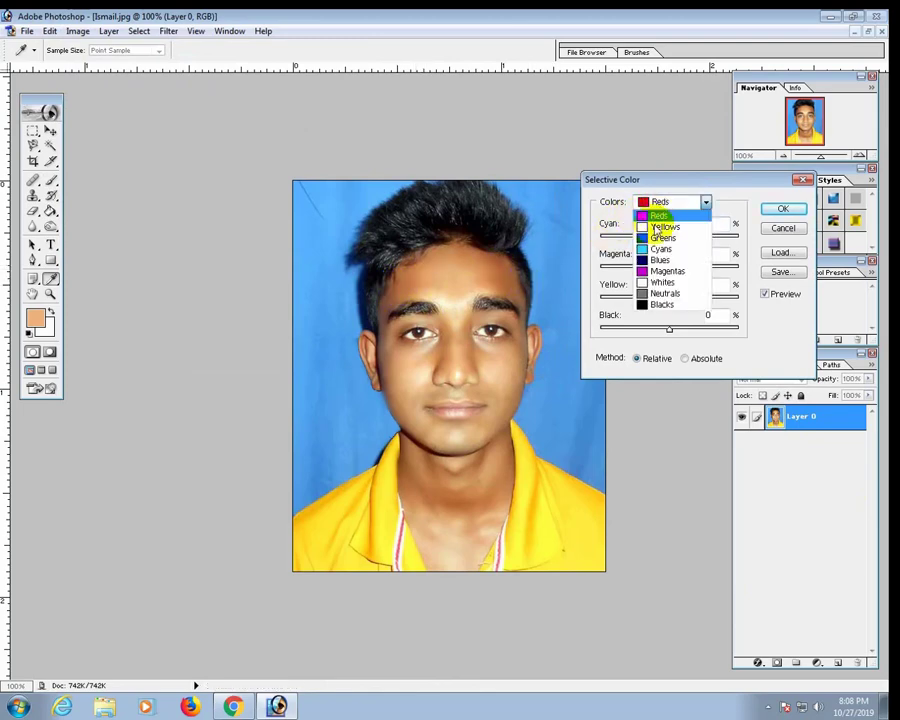
{"action": "left_click", "coordinate": [655, 213]}
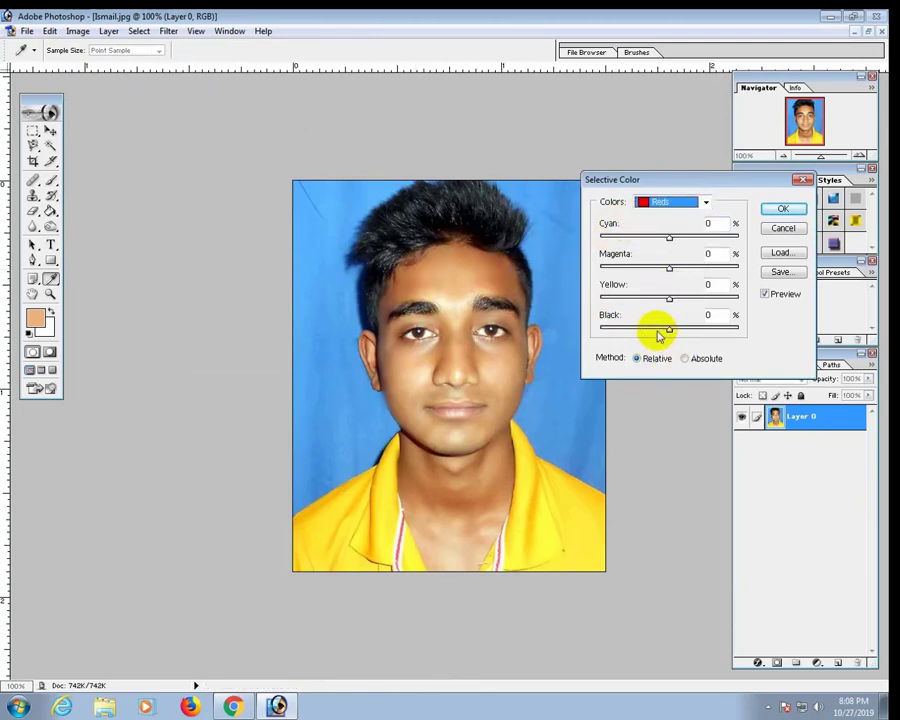
{"action": "left_click_drag", "start_coordinate": [670, 335], "coordinate": [657, 336]}
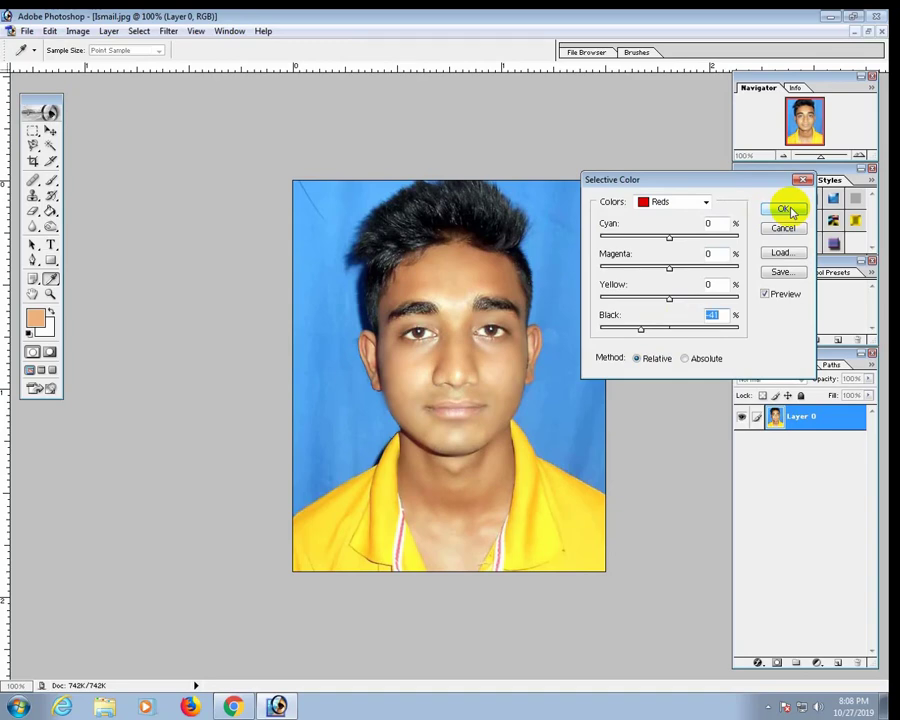
{"action": "left_click", "coordinate": [790, 212]}
{"action": "key", "text": "b"}
{"action": "left_click_drag", "start_coordinate": [540, 484], "coordinate": [531, 463]}
Undo the collar stroke and paint skin tone on the forehead and cheek beside the lips
{"action": "key", "text": "ctrl+z"}
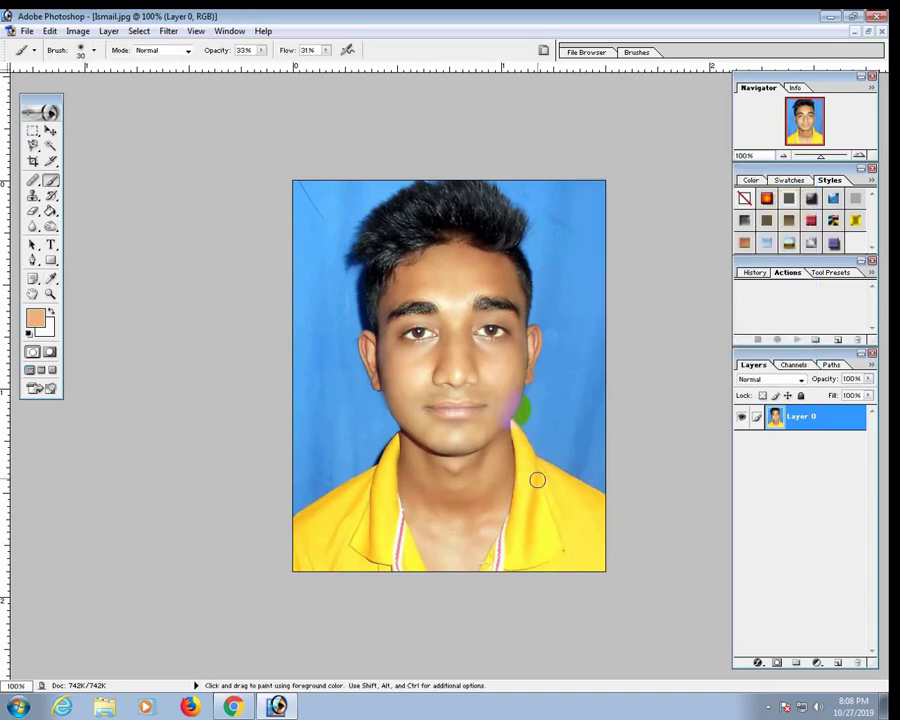
{"action": "left_click_drag", "start_coordinate": [402, 288], "coordinate": [428, 274]}
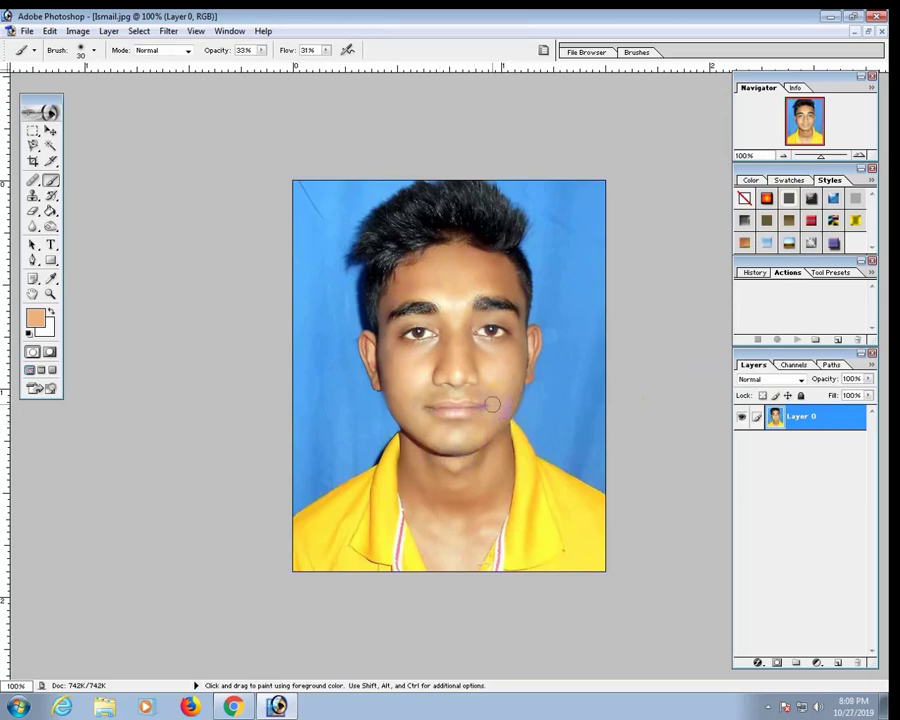
{"action": "mouse_move", "coordinate": [492, 404]}
{"action": "left_mouse_down"}
{"action": "mouse_move", "coordinate": [293, 398]}
{"action": "mouse_move", "coordinate": [368, 370]}
{"action": "left_mouse_up"}
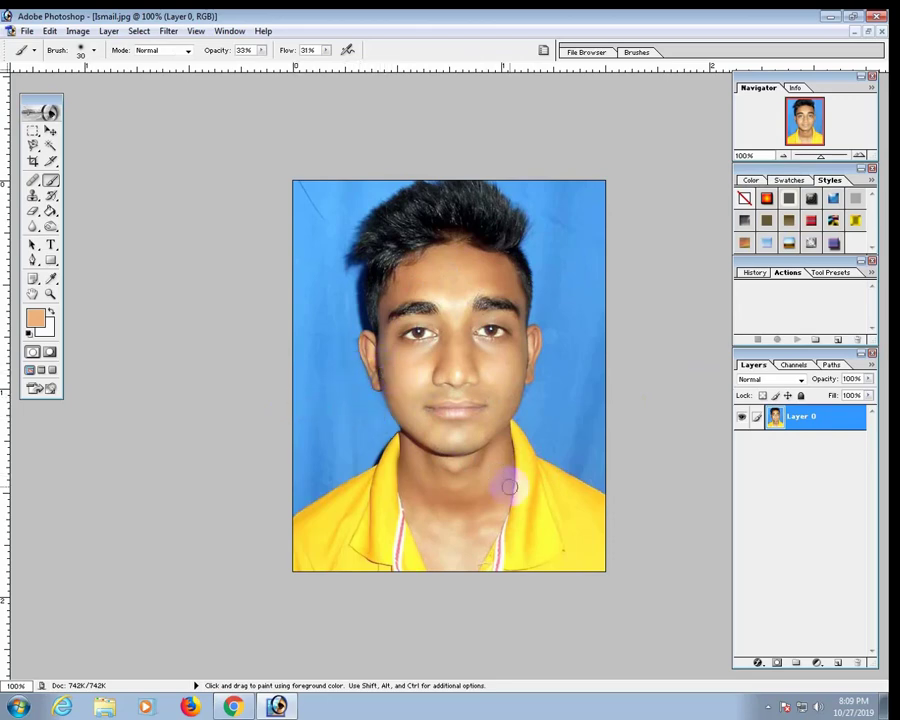
Brighten the midtones with Curves, raising Input 123 to Output 135
{"action": "key", "text": "ctrl+m"}
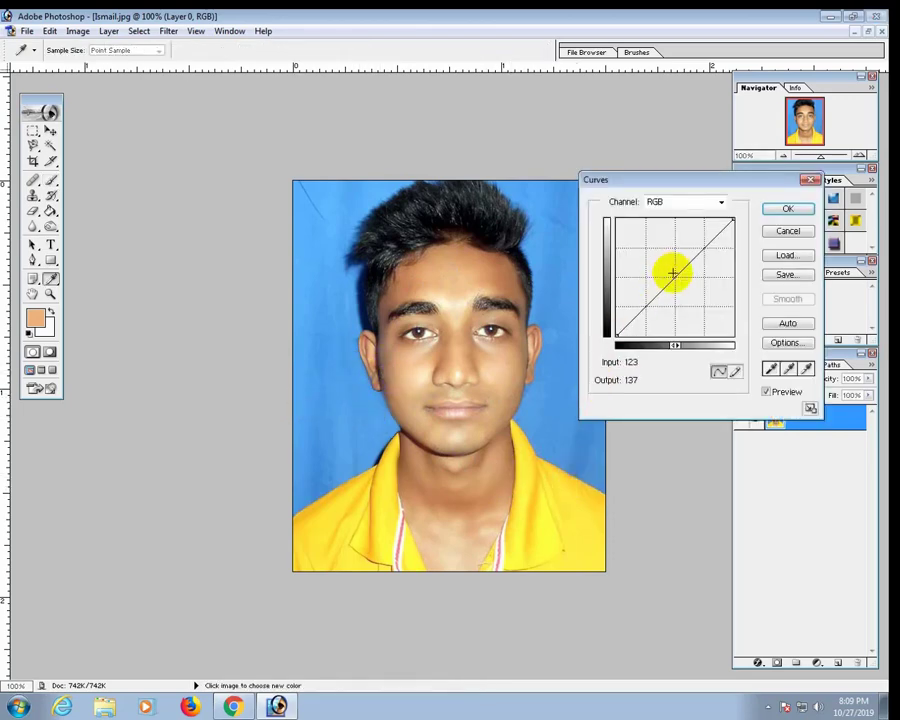
{"action": "left_click", "coordinate": [673, 272]}
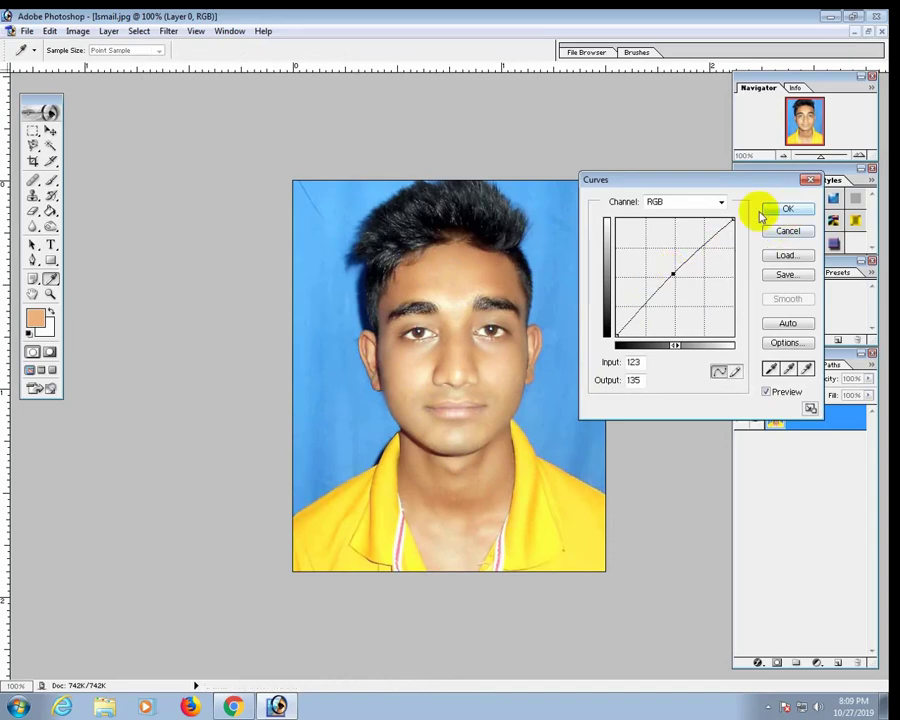
{"action": "left_click_drag", "start_coordinate": [657, 178], "coordinate": [636, 181]}
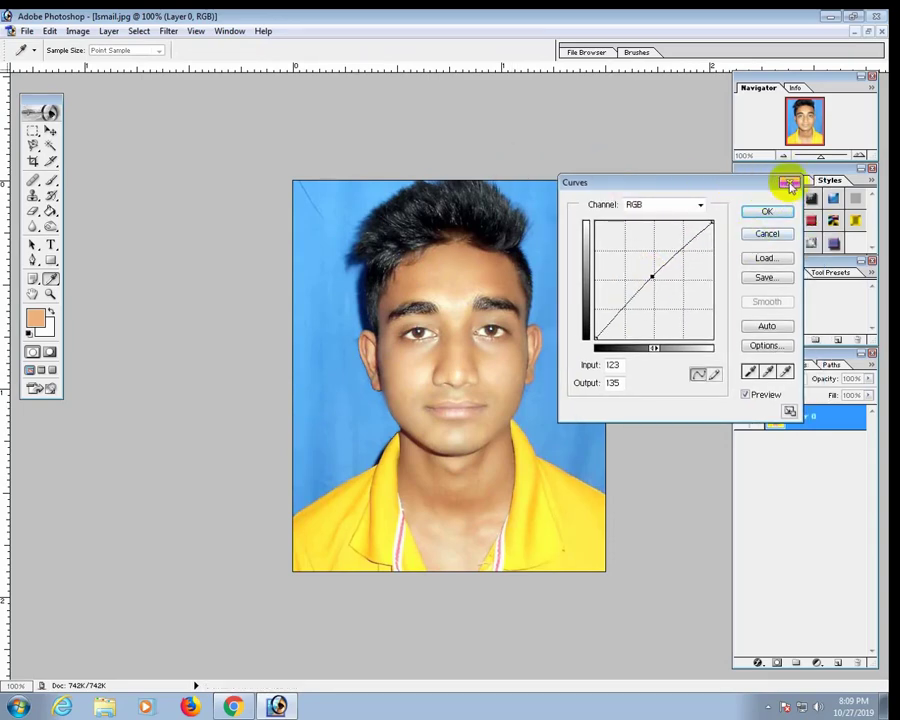
{"action": "left_click", "coordinate": [758, 210]}
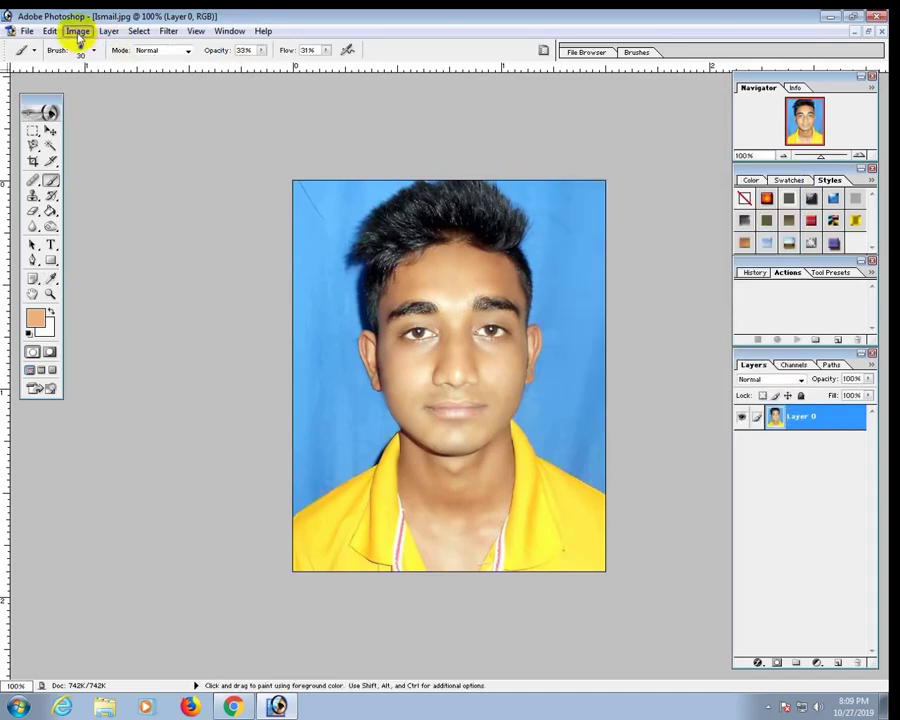
{"action": "left_click", "coordinate": [79, 36]}
{"action": "mouse_move", "coordinate": [109, 67]}
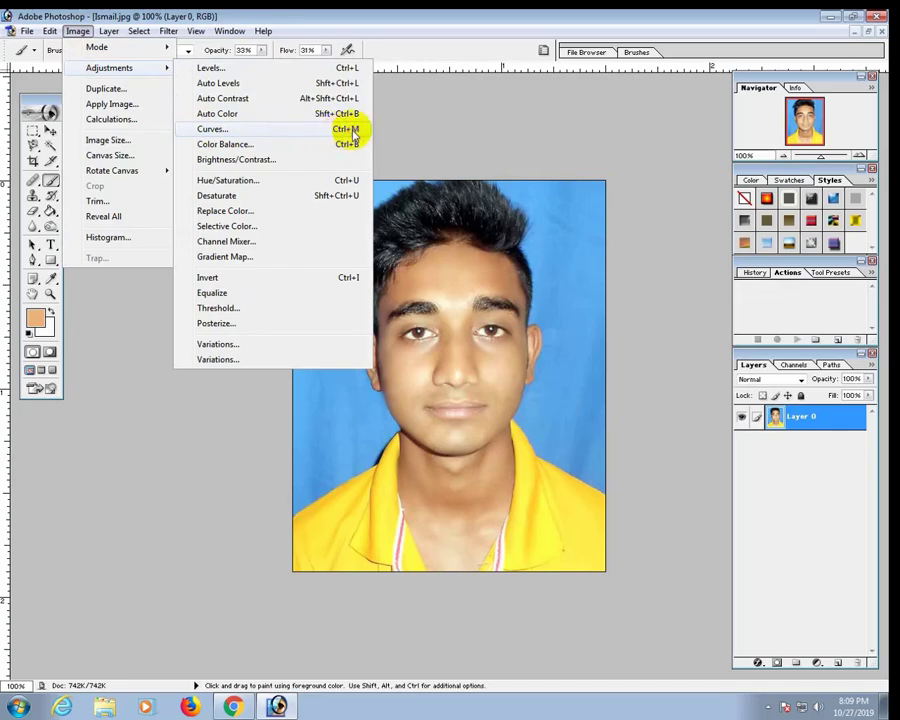
{"action": "left_click", "coordinate": [351, 130]}
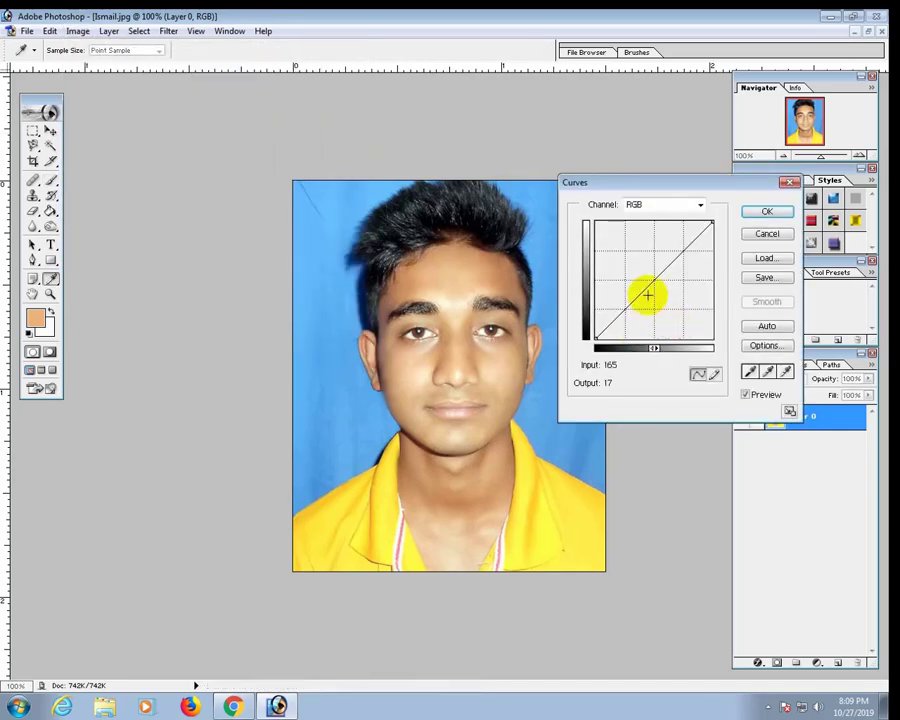
{"action": "left_click", "coordinate": [755, 233]}
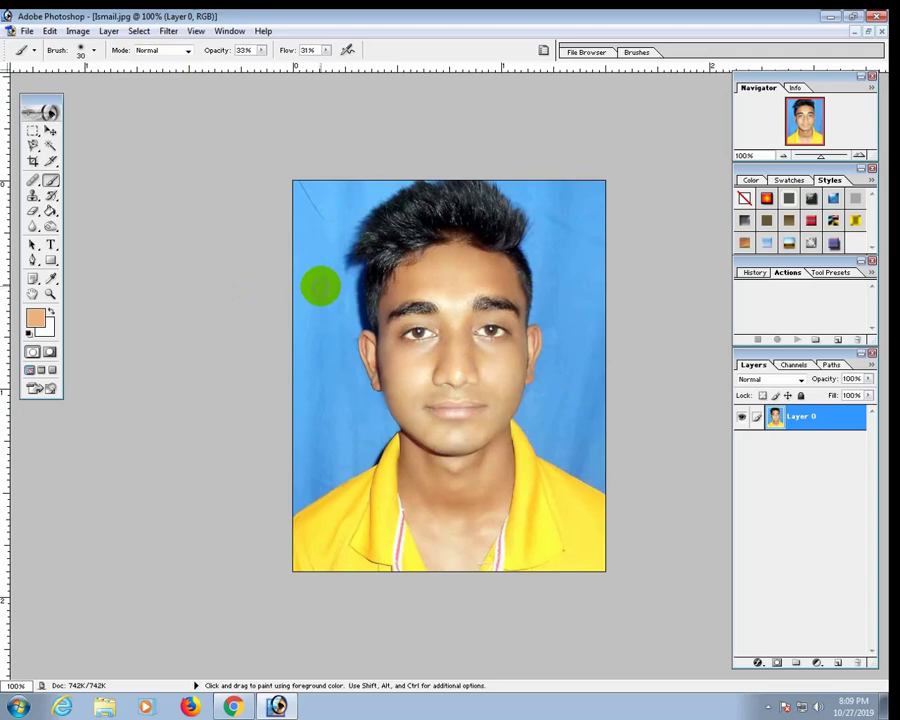
Use Filter > Extract, highlighting the man's edges and filling his interior, to remove the blue backdrop
{"action": "left_click", "coordinate": [172, 31]}
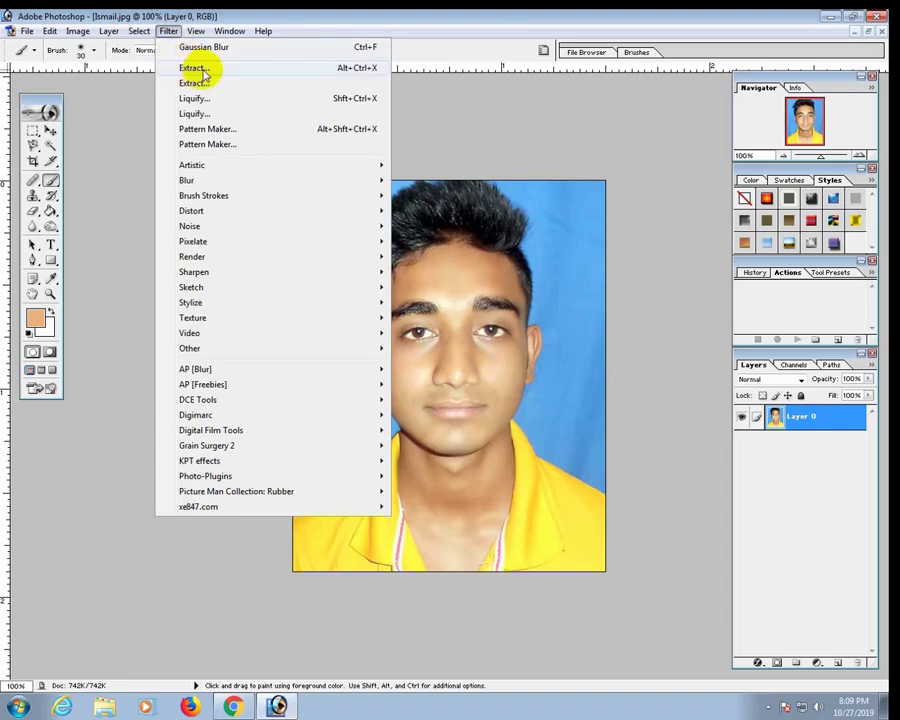
{"action": "left_click", "coordinate": [354, 69]}
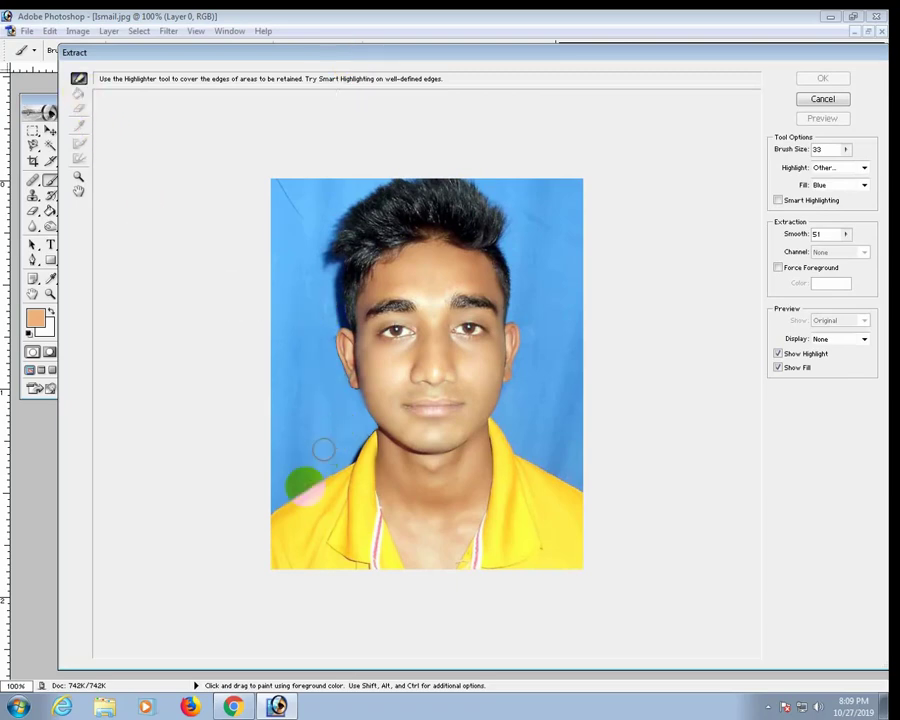
{"action": "left_click_drag", "start_coordinate": [435, 52], "coordinate": [407, 48]}
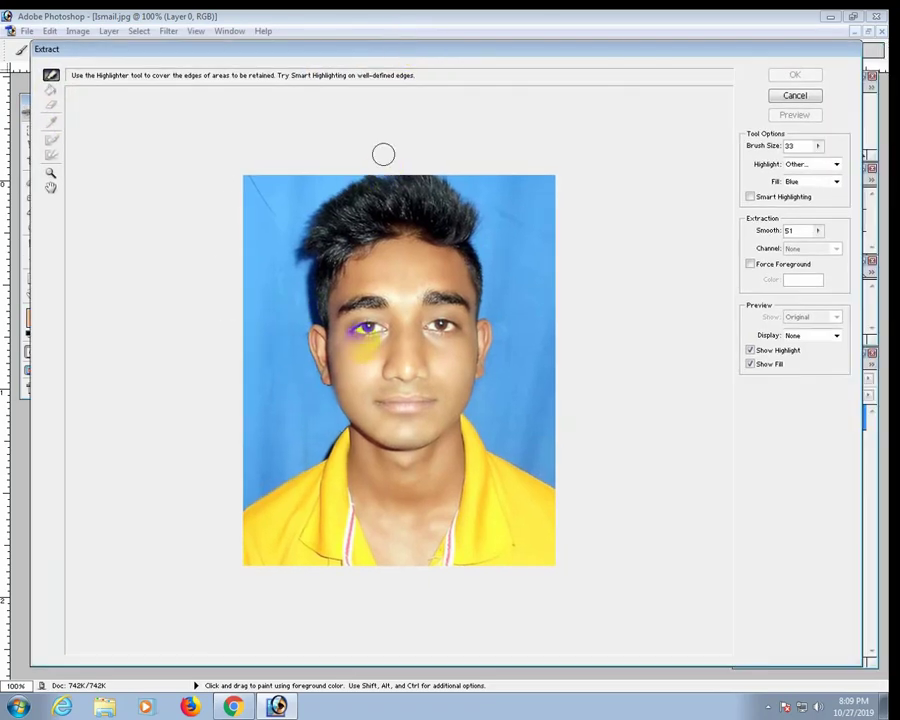
{"action": "mouse_move", "coordinate": [241, 482]}
{"action": "left_mouse_down"}
{"action": "mouse_move", "coordinate": [234, 502]}
{"action": "mouse_move", "coordinate": [298, 465]}
{"action": "mouse_move", "coordinate": [334, 424]}
{"action": "mouse_move", "coordinate": [297, 362]}
{"action": "mouse_move", "coordinate": [309, 201]}
{"action": "mouse_move", "coordinate": [348, 173]}
{"action": "mouse_move", "coordinate": [397, 169]}
{"action": "mouse_move", "coordinate": [456, 183]}
{"action": "mouse_move", "coordinate": [478, 209]}
{"action": "mouse_move", "coordinate": [498, 327]}
{"action": "mouse_move", "coordinate": [496, 362]}
{"action": "mouse_move", "coordinate": [474, 410]}
{"action": "mouse_move", "coordinate": [556, 490]}
{"action": "left_mouse_up"}
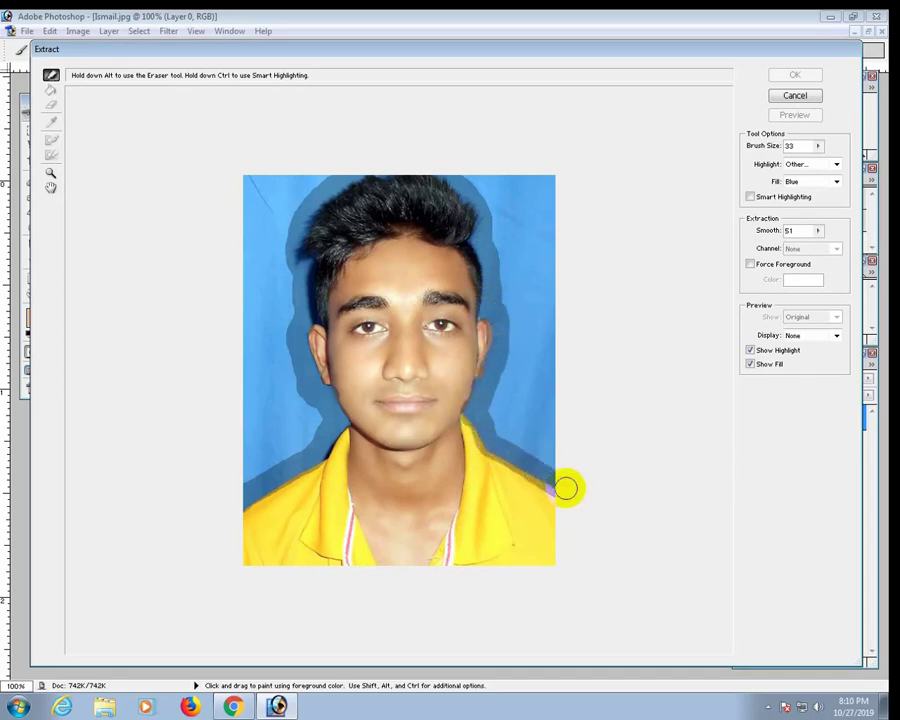
{"action": "key", "text": "g"}
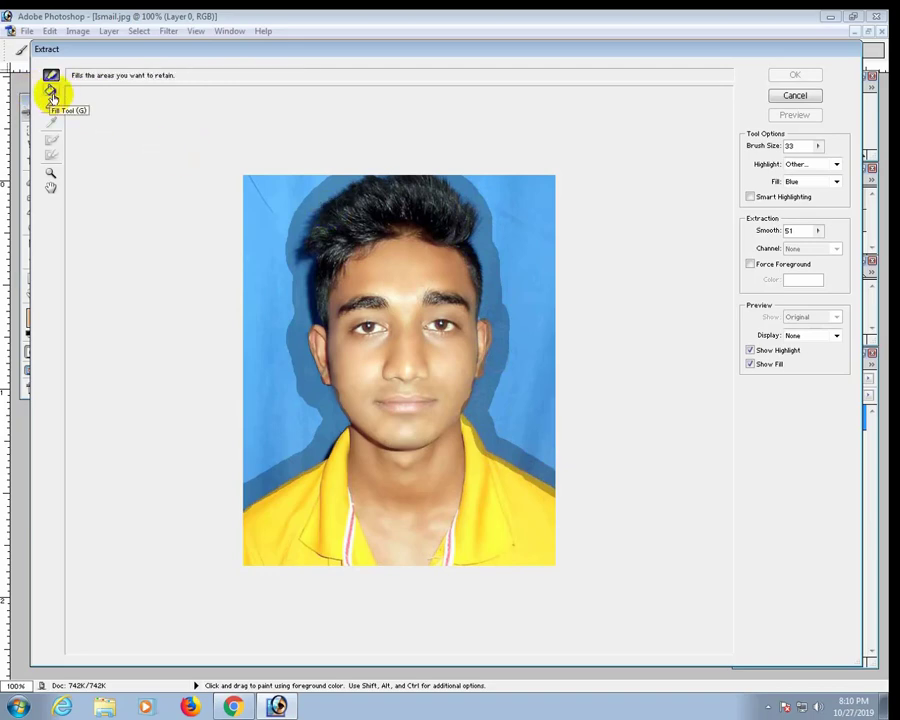
{"action": "left_click", "coordinate": [50, 91]}
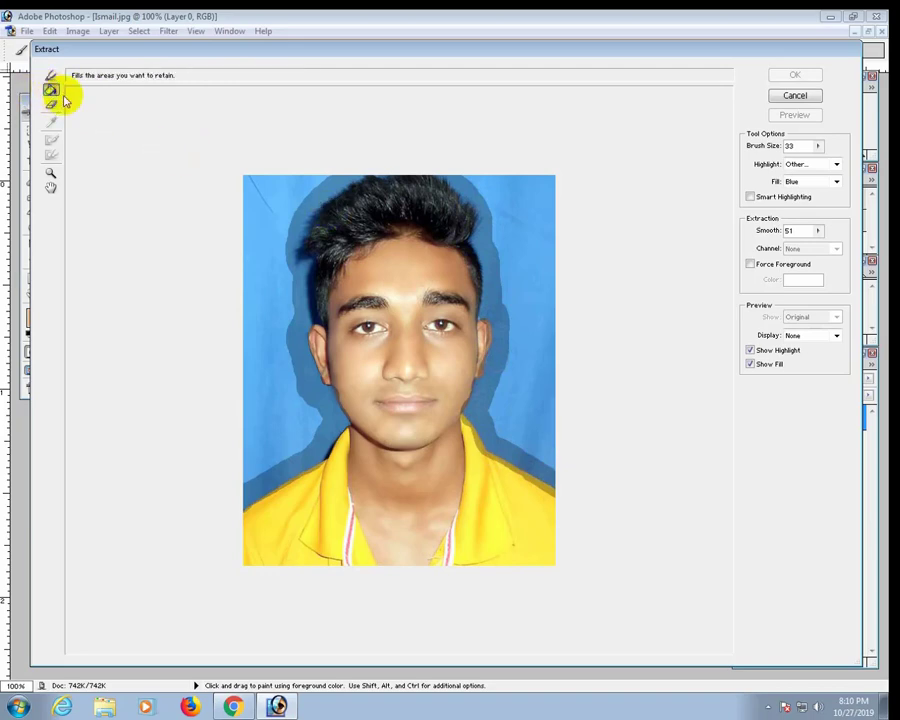
{"action": "left_click", "coordinate": [395, 387]}
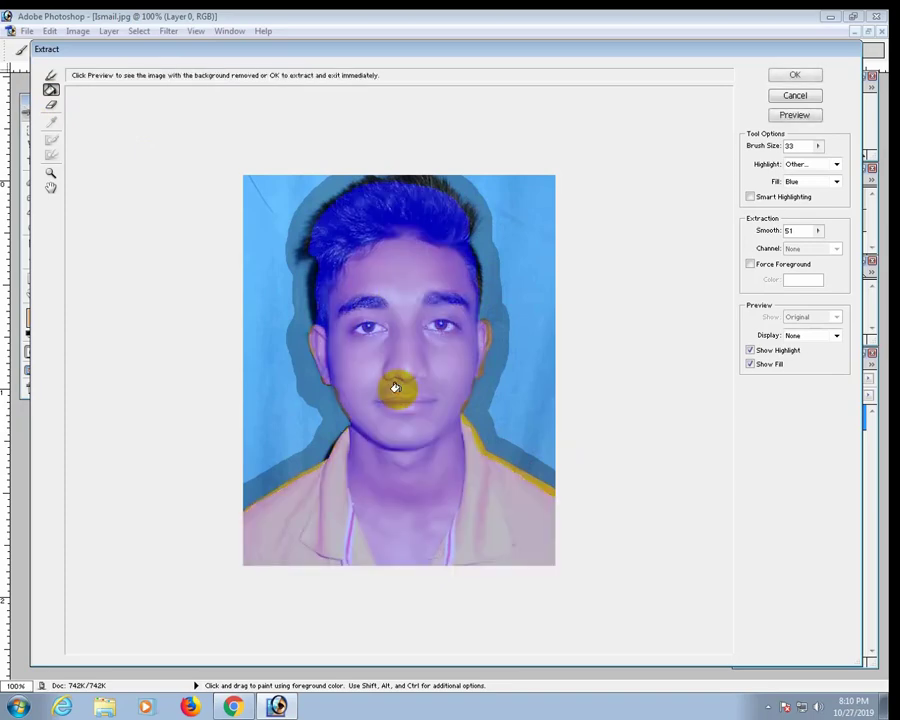
{"action": "left_click", "coordinate": [793, 77]}
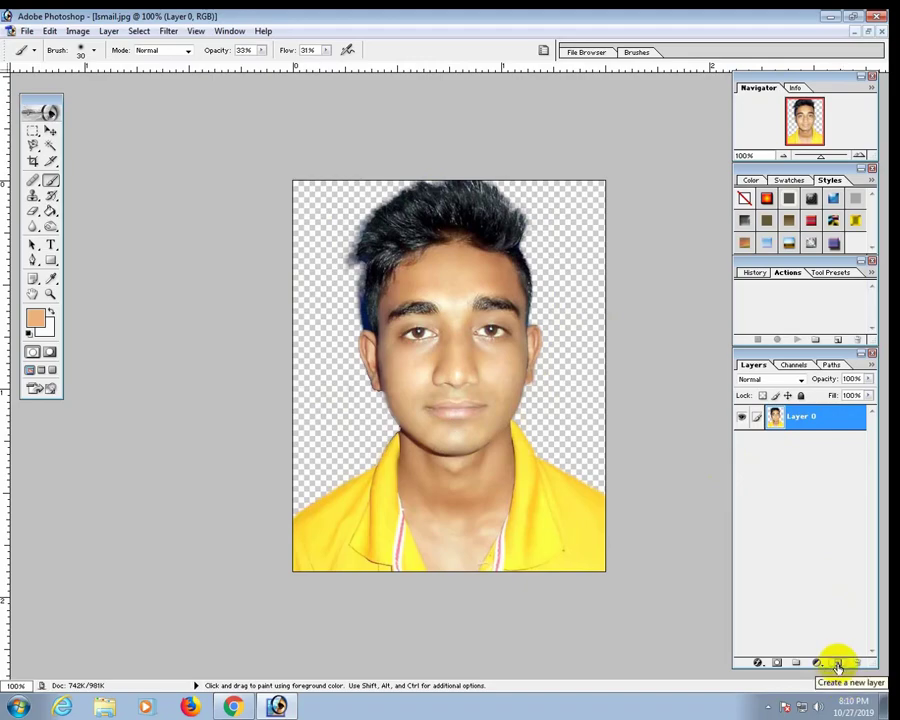
Add empty Layer 1 and set the foreground colour to blue 7B93ED
{"action": "left_click", "coordinate": [838, 664]}
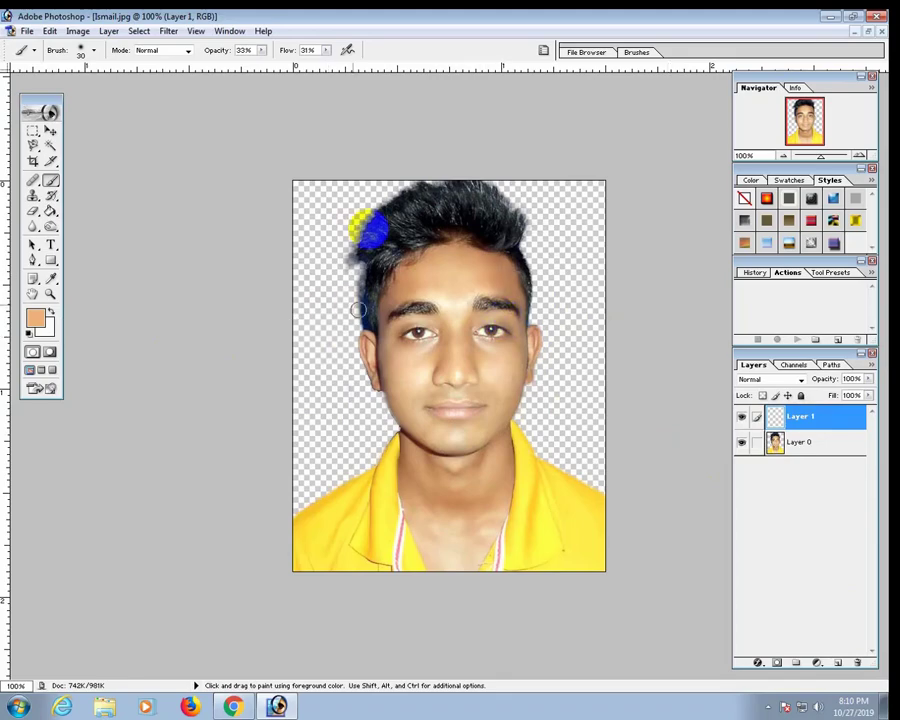
{"action": "left_click", "coordinate": [38, 321]}
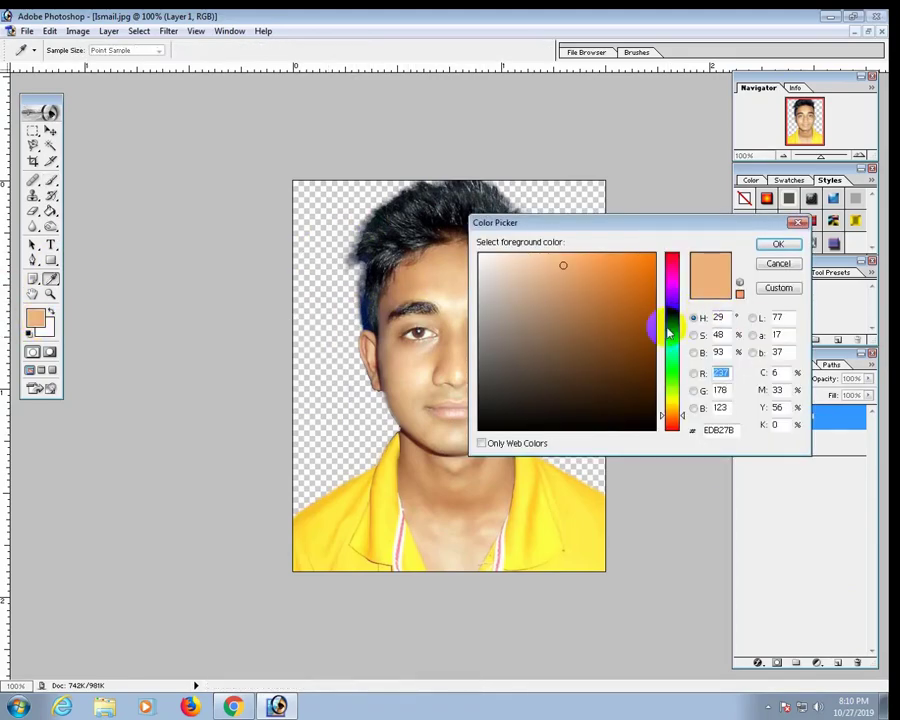
{"action": "left_click", "coordinate": [672, 331]}
{"action": "left_click_drag", "start_coordinate": [674, 333], "coordinate": [672, 316]}
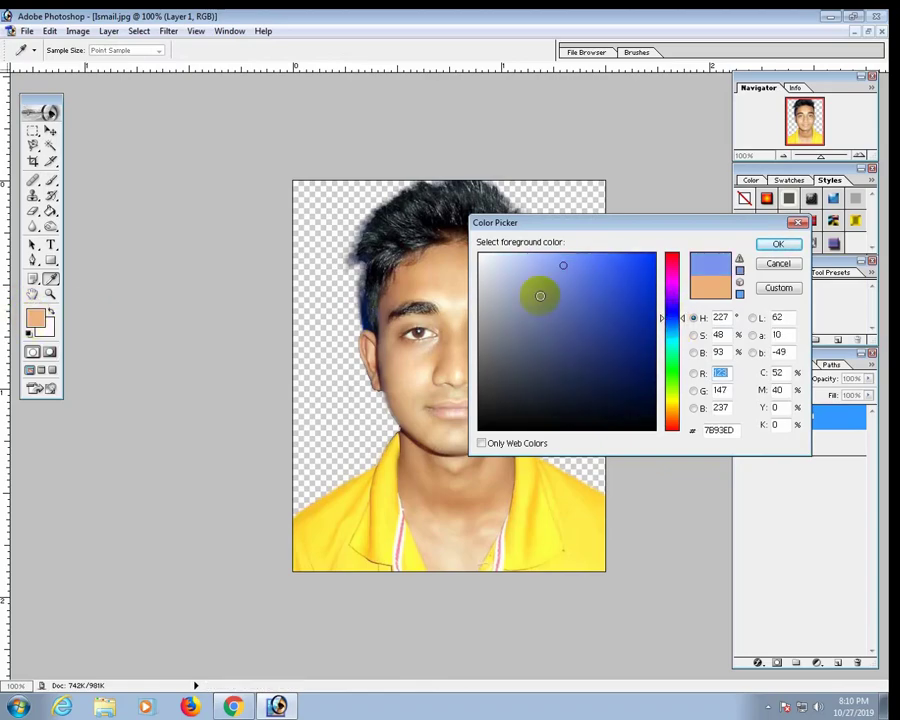
{"action": "left_click", "coordinate": [584, 258]}
{"action": "left_click", "coordinate": [766, 244]}
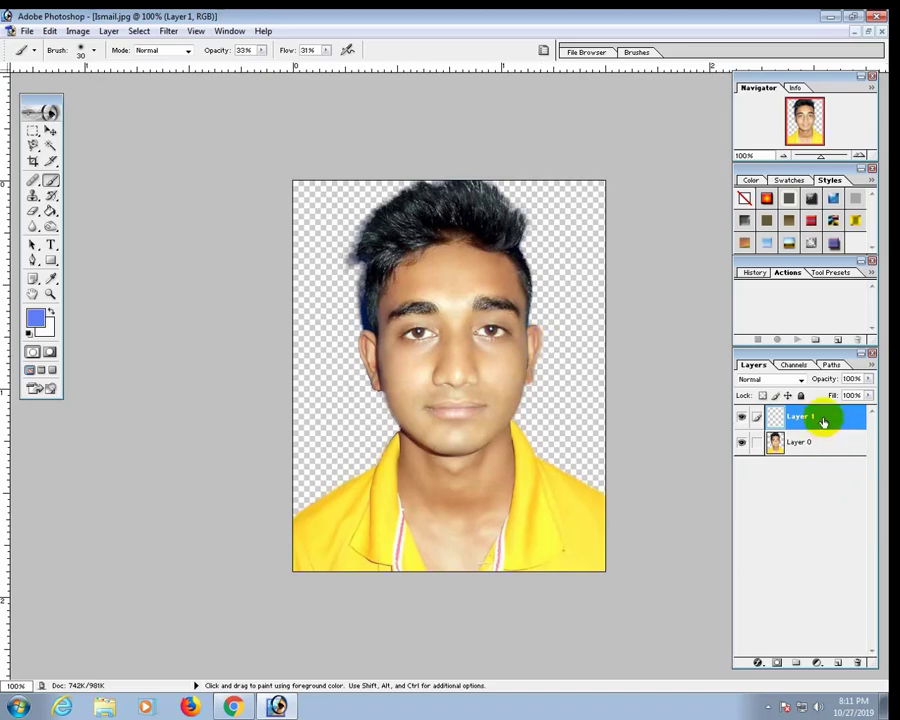
Fill Layer 1 with blue, move Layer 0 above it, and merge the two layers
{"action": "key", "text": "alt+BackSpace"}
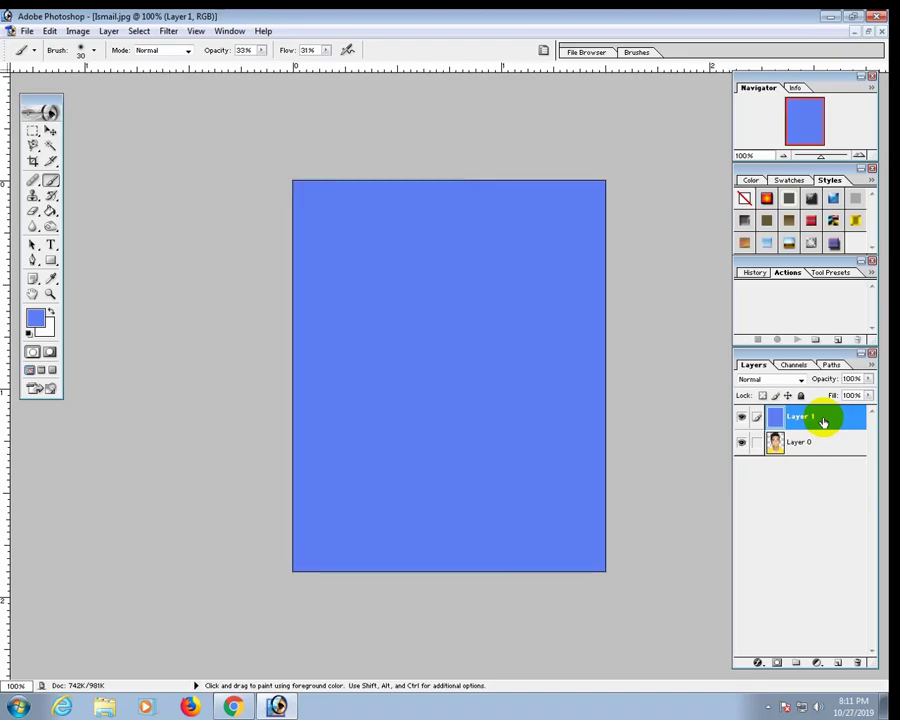
{"action": "left_click_drag", "start_coordinate": [458, 375], "coordinate": [480, 388]}
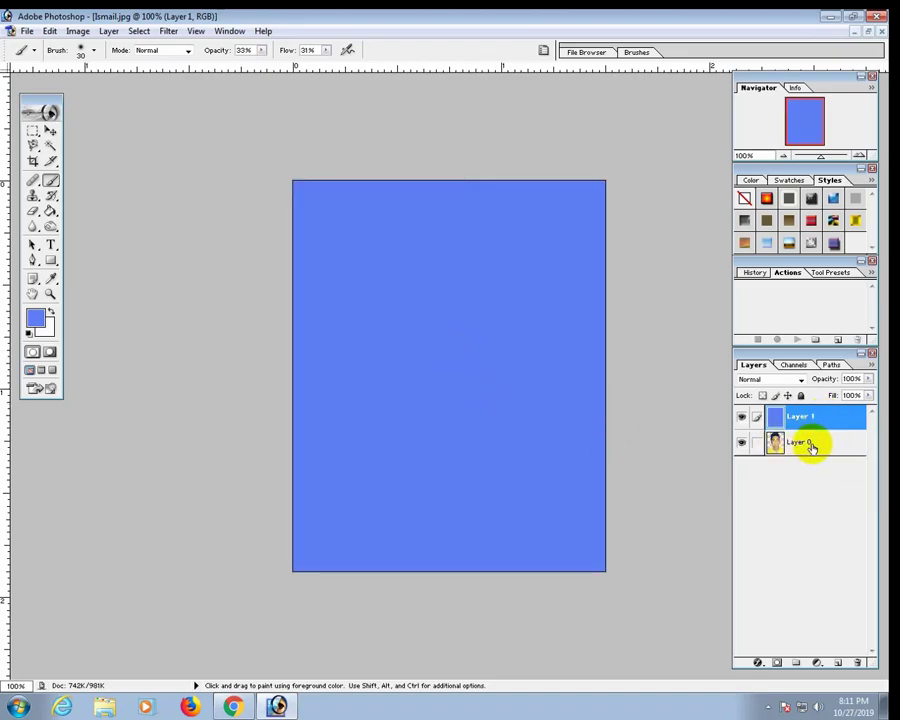
{"action": "left_click", "coordinate": [805, 445]}
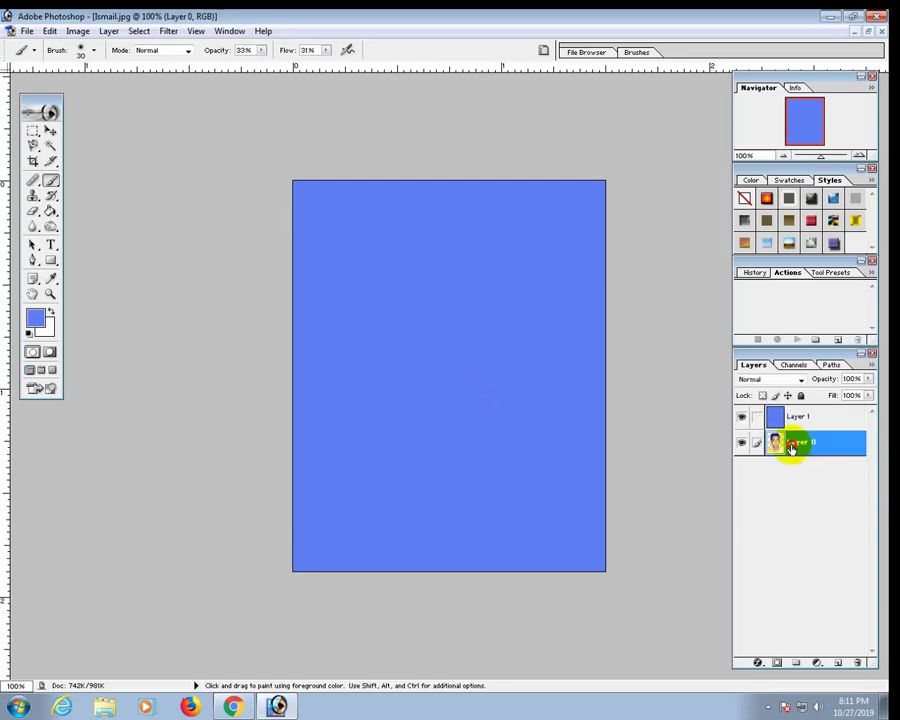
{"action": "left_click_drag", "start_coordinate": [792, 448], "coordinate": [790, 416]}
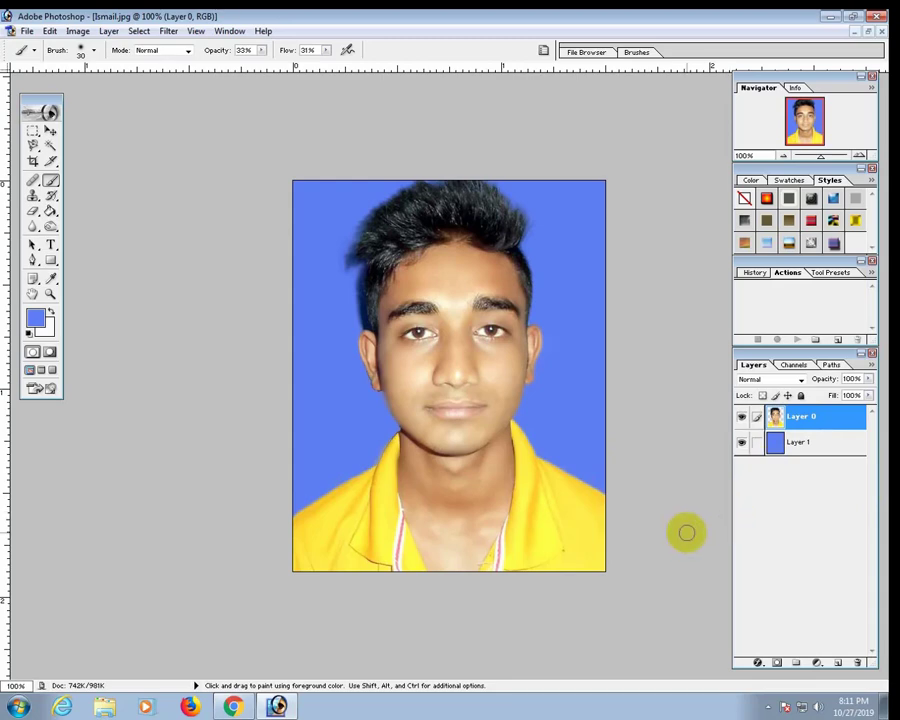
{"action": "left_click", "coordinate": [822, 414]}
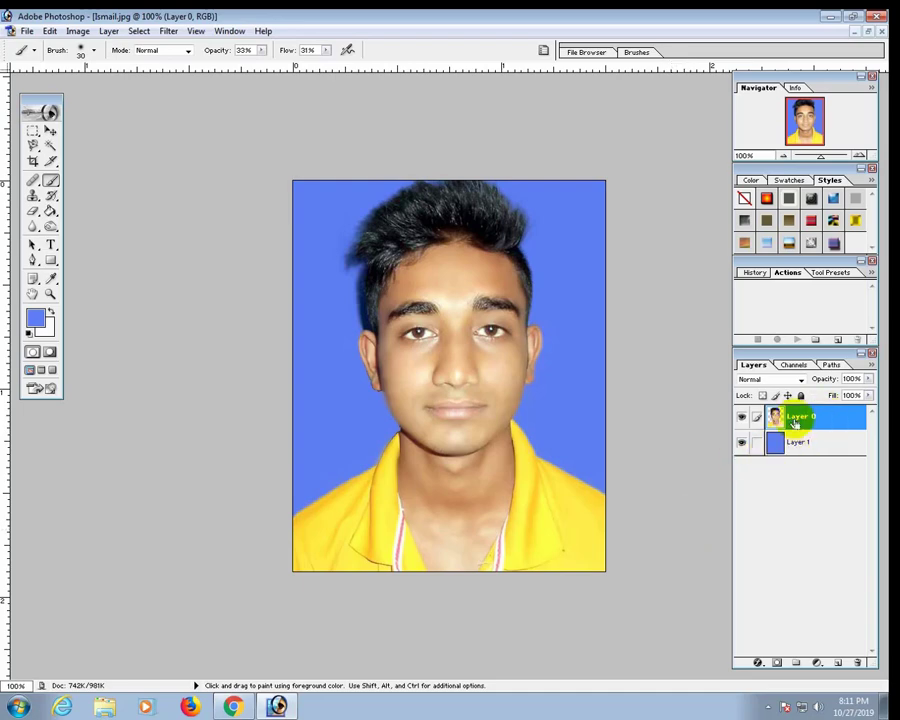
{"action": "key", "text": "ctrl+e"}
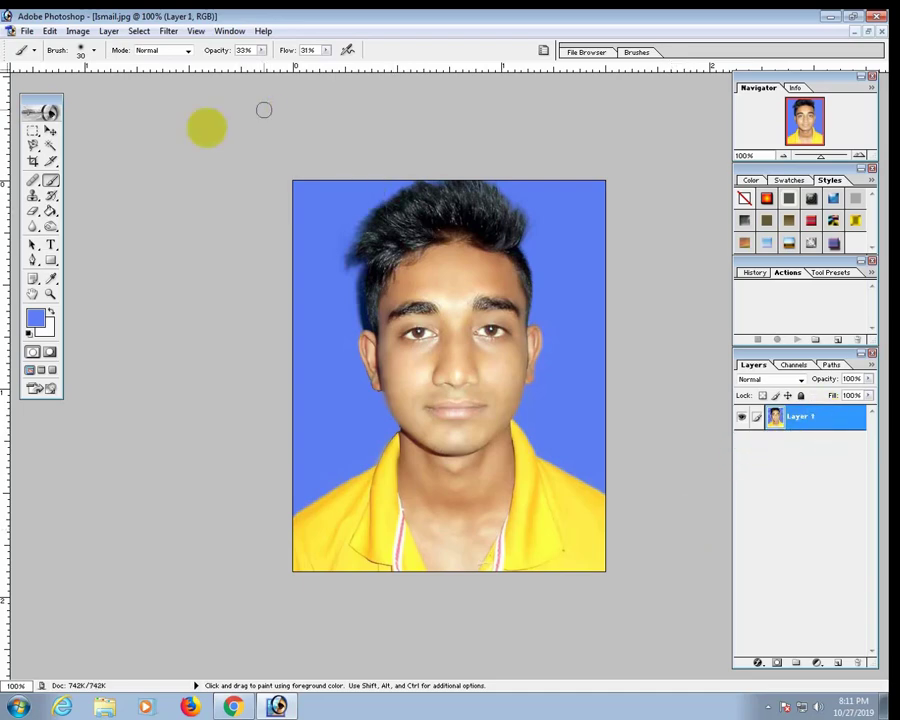
Save a JPEG copy of the portrait at Quality 12 (Maximum)
{"action": "left_click", "coordinate": [30, 31]}
{"action": "left_click", "coordinate": [62, 144]}
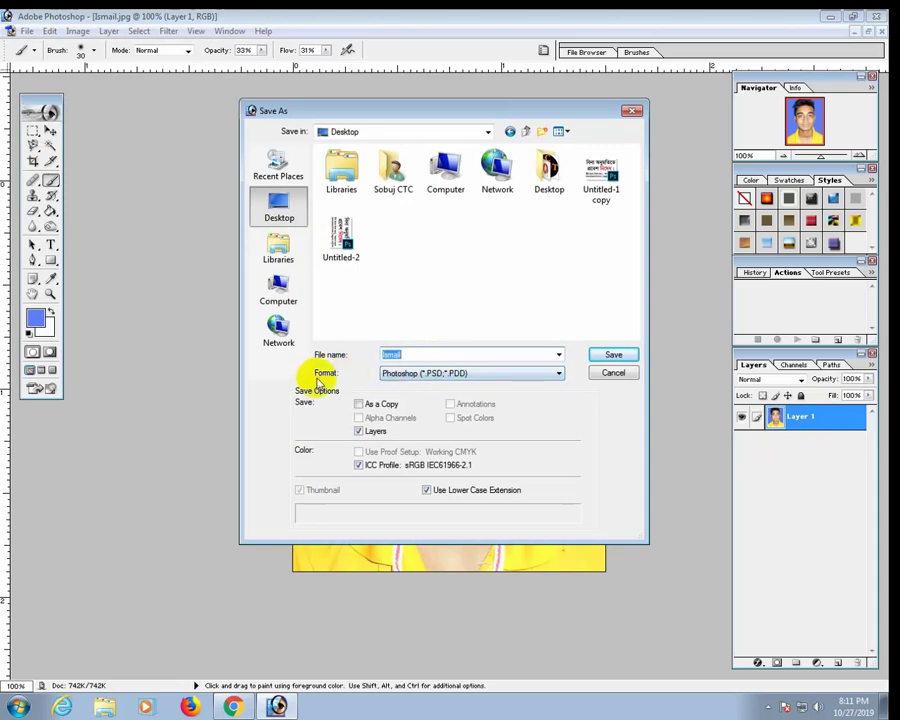
{"action": "left_click", "coordinate": [401, 373]}
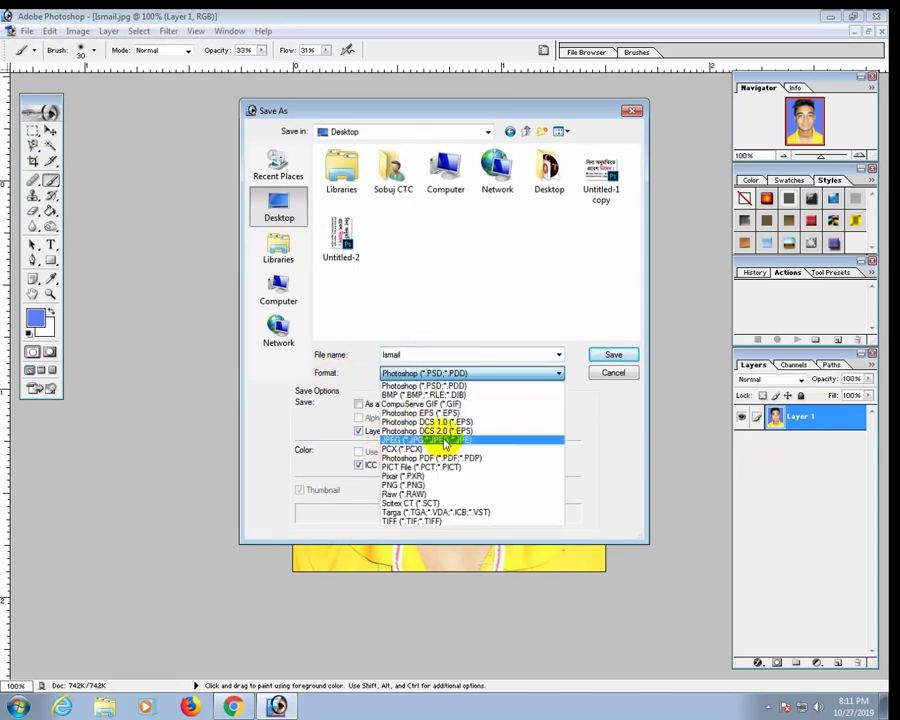
{"action": "left_click", "coordinate": [455, 443]}
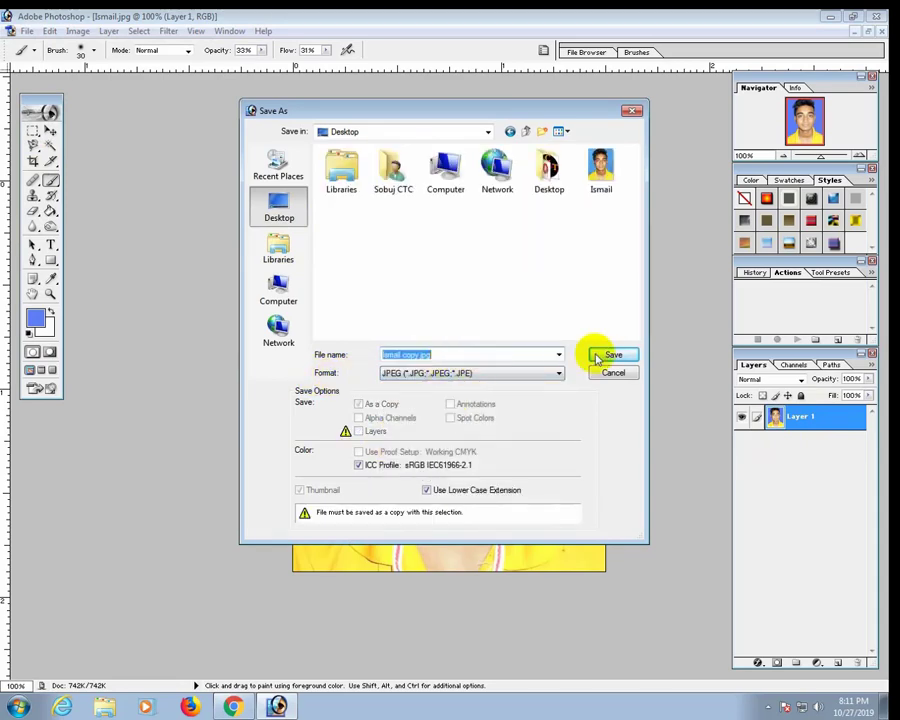
{"action": "left_click", "coordinate": [630, 359]}
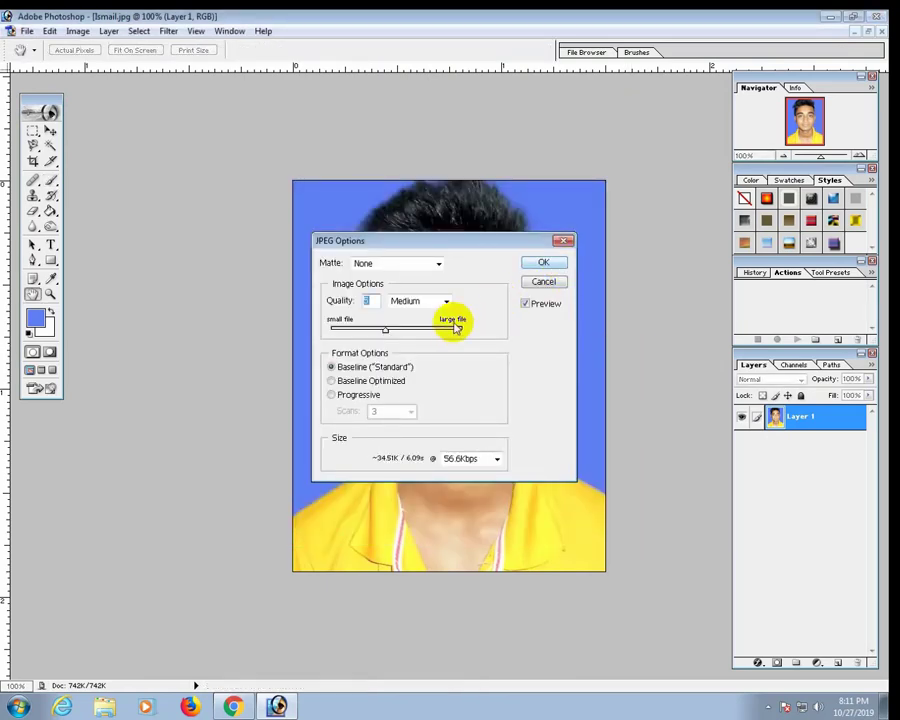
{"action": "left_click", "coordinate": [465, 330]}
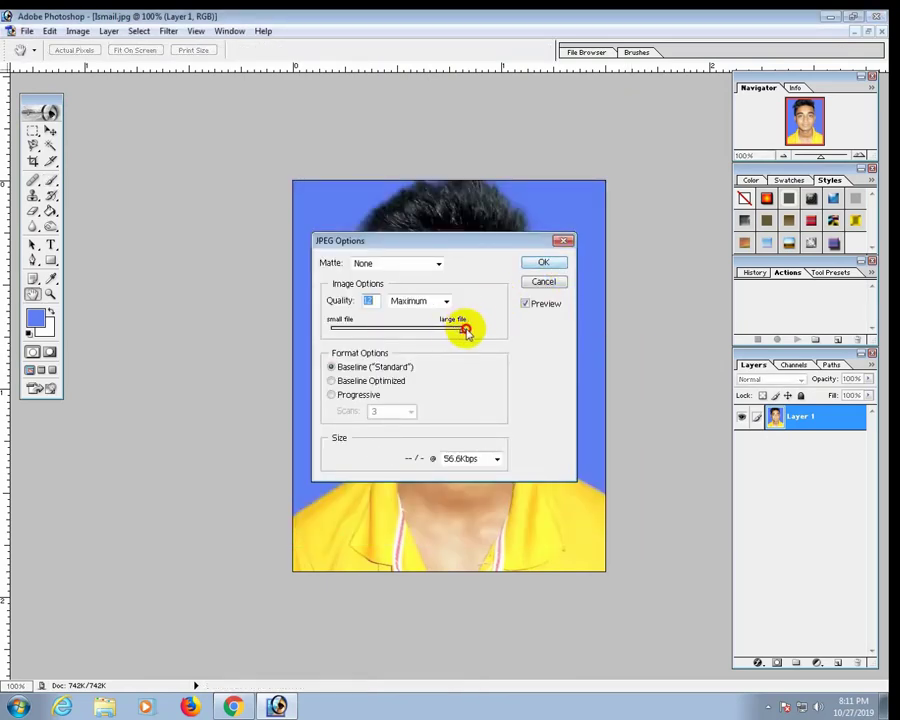
{"action": "left_click", "coordinate": [545, 263]}
Minimise Photoshop and preview the original photo in Windows Photo Viewer
{"action": "left_click", "coordinate": [830, 18]}
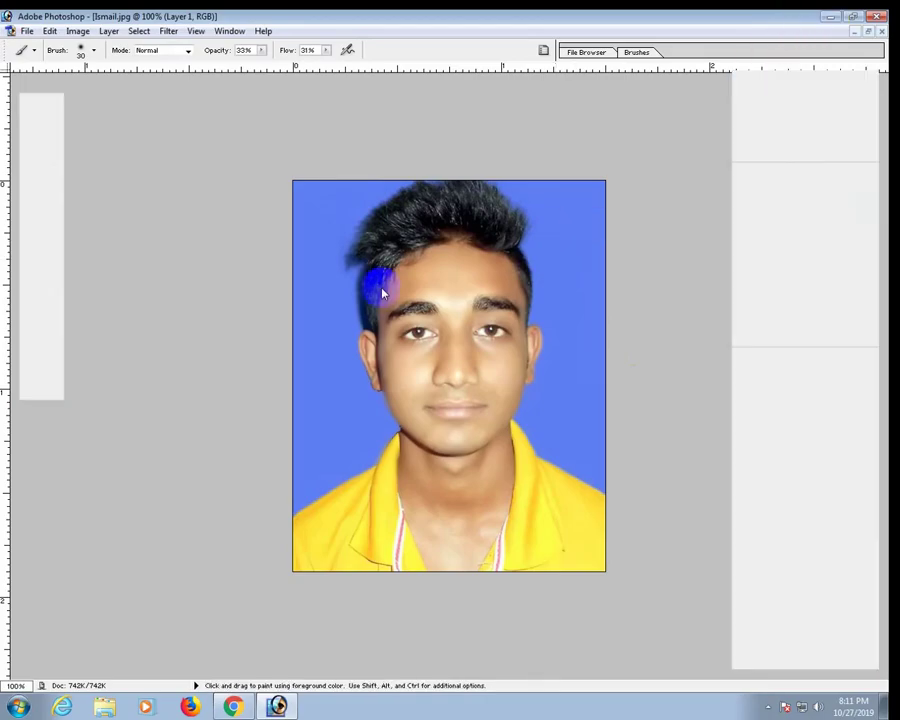
{"action": "left_click", "coordinate": [34, 324]}
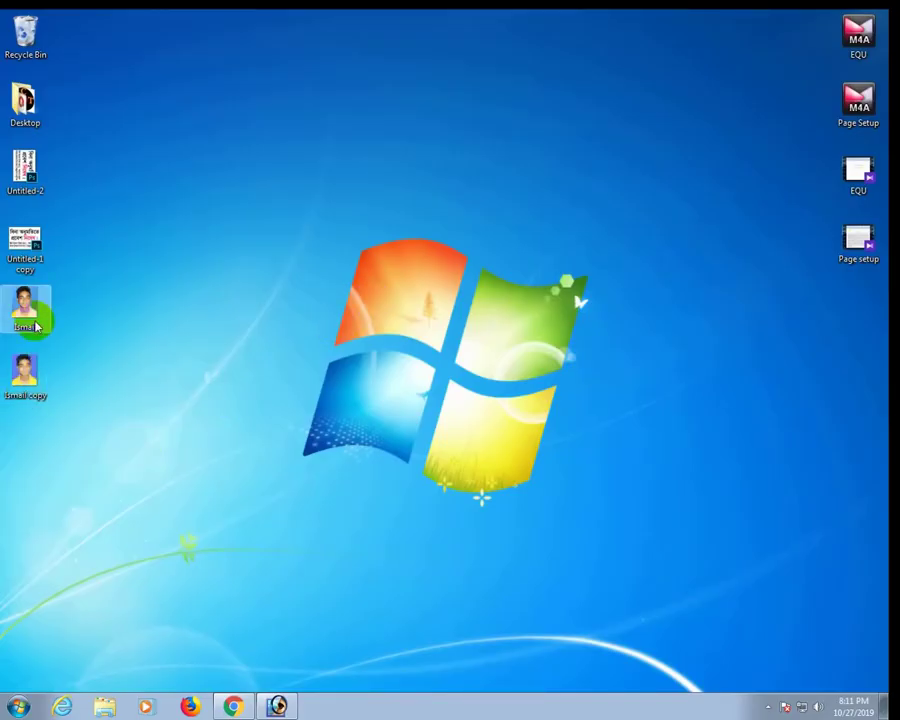
{"action": "right_click", "coordinate": [56, 320]}
{"action": "left_click", "coordinate": [26, 368]}
{"action": "right_click", "coordinate": [22, 370]}
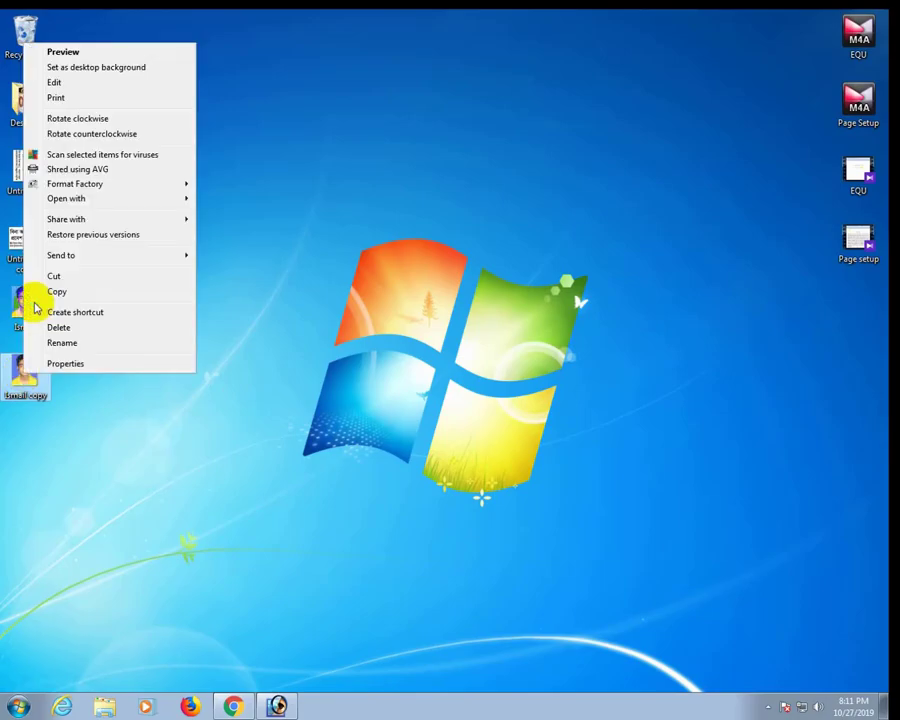
{"action": "left_click", "coordinate": [14, 313]}
{"action": "right_click", "coordinate": [14, 313]}
{"action": "left_click", "coordinate": [30, 318]}
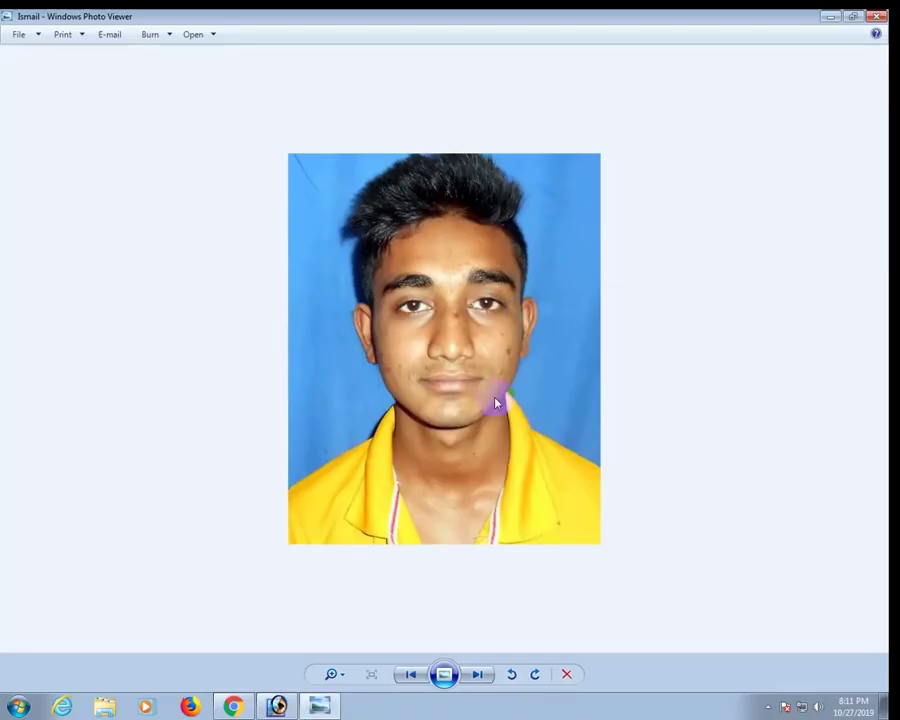
Advance to the next image to view the edited copy on its blue background
{"action": "left_click", "coordinate": [480, 676]}
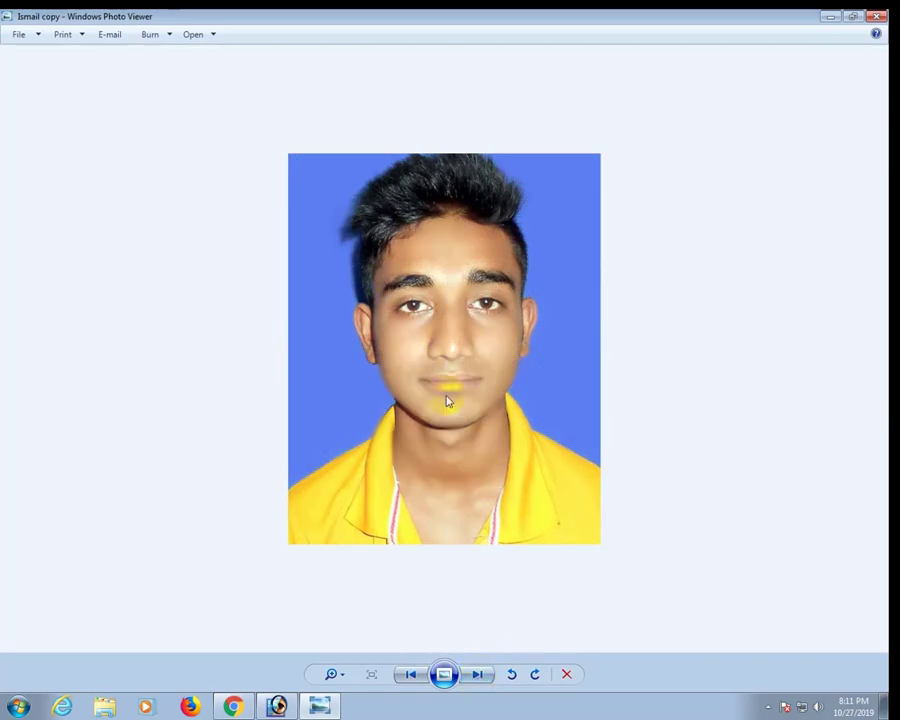